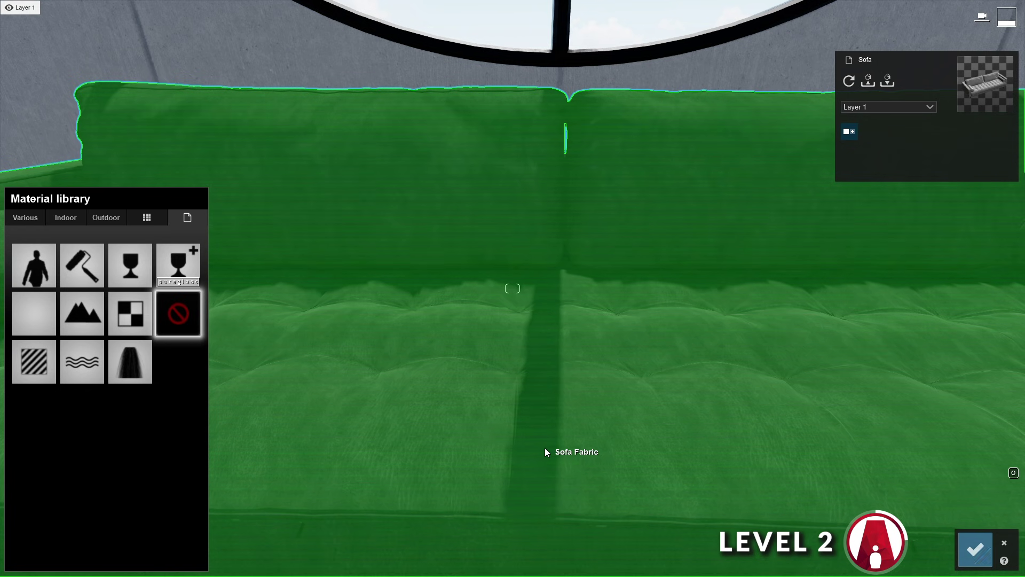
Apply the indoor leather material Leather 013A 1024 to the sofa fabric.
click(65, 217)
click(107, 249)
click(180, 542)
click(142, 489)
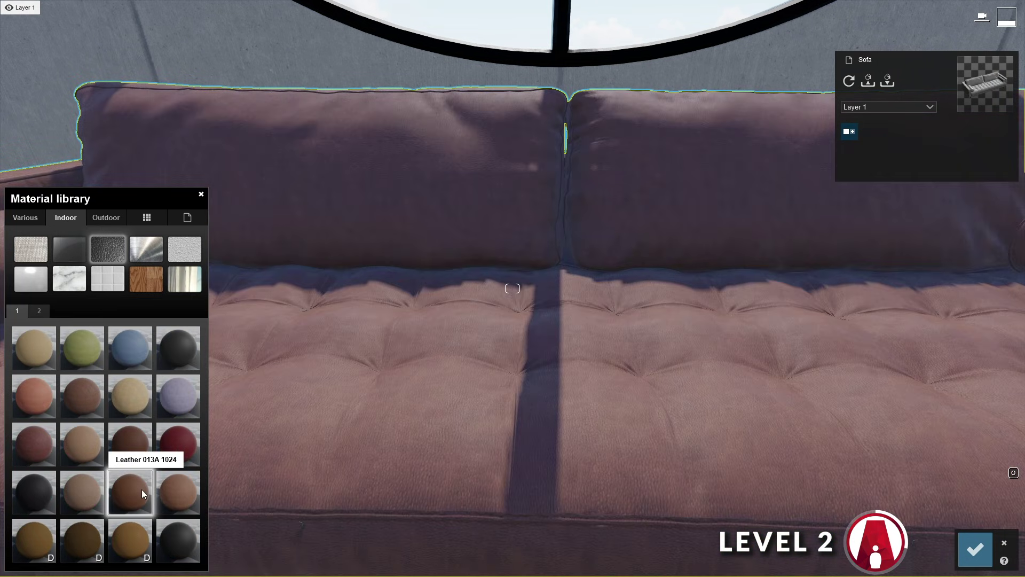
Give the armchair's cushion the same Leather 013A 1024 material and finish the material edits.
click(144, 371)
click(141, 378)
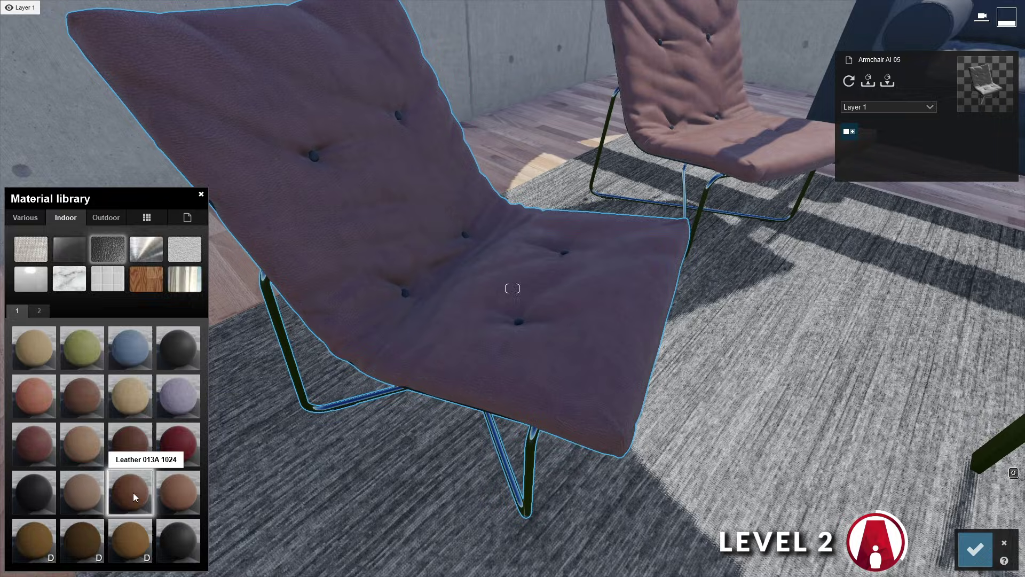
click(133, 493)
click(12, 371)
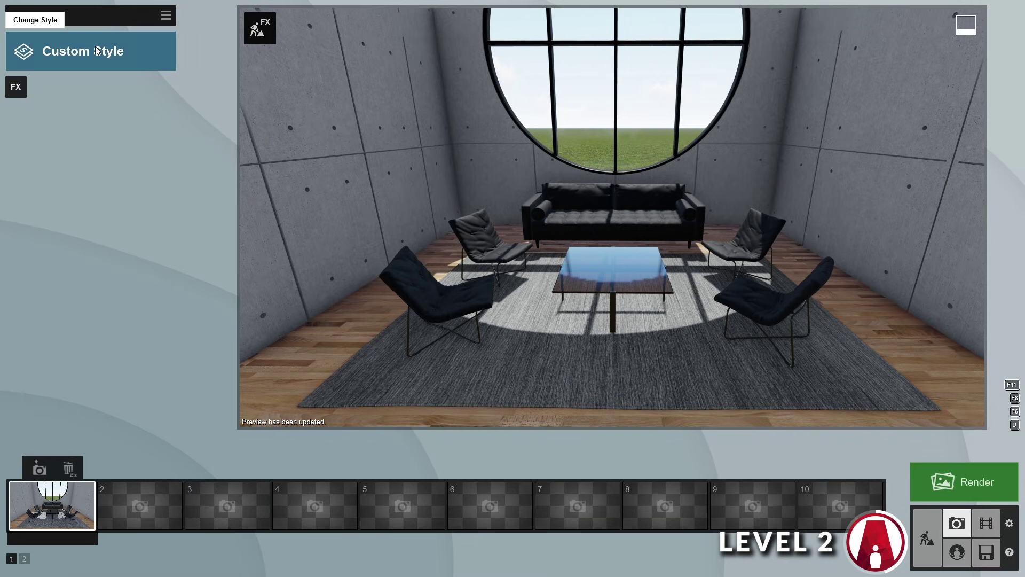
Apply the Realistic style to the first photo.
click(97, 50)
click(512, 191)
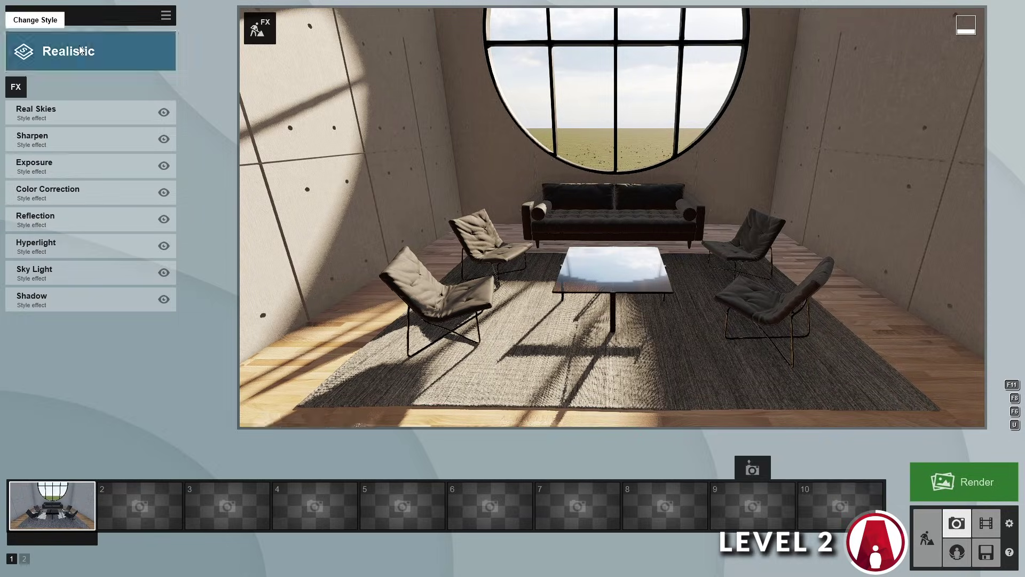
Try the Dawn style on the photo with a dark purple sunset sky in Real Skies and adjust the sky's heading.
click(86, 54)
click(360, 300)
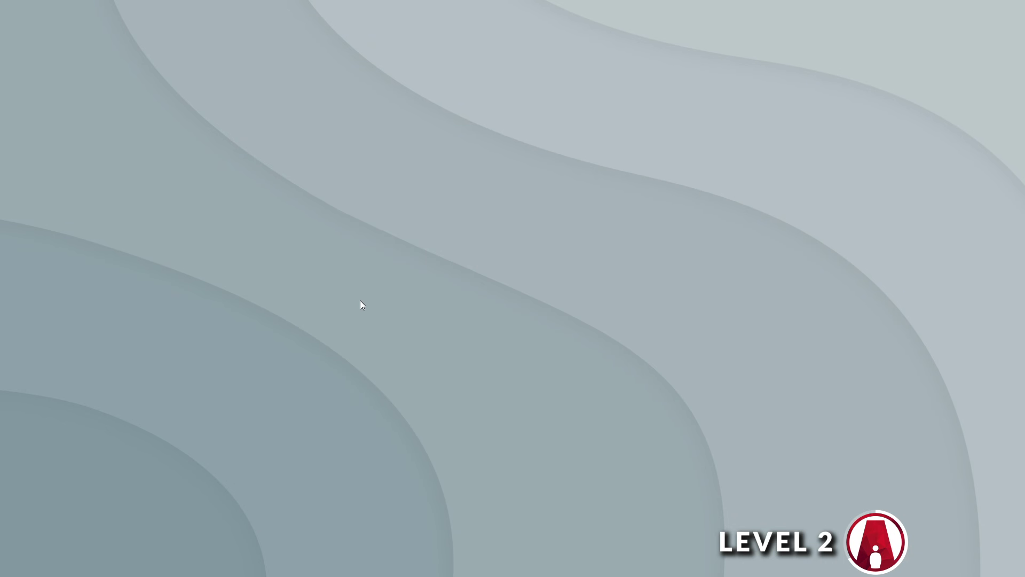
click(84, 118)
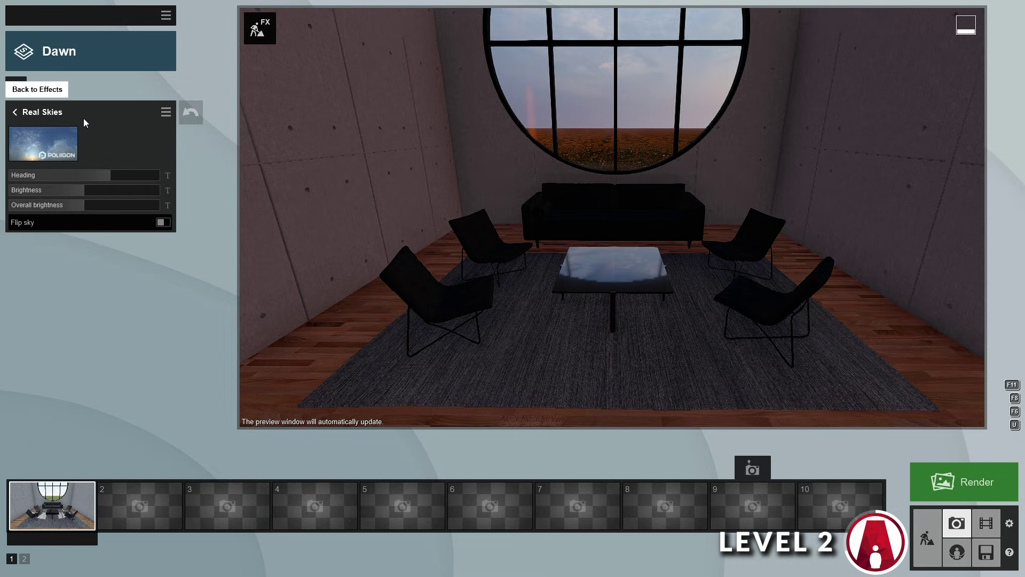
click(63, 155)
click(353, 393)
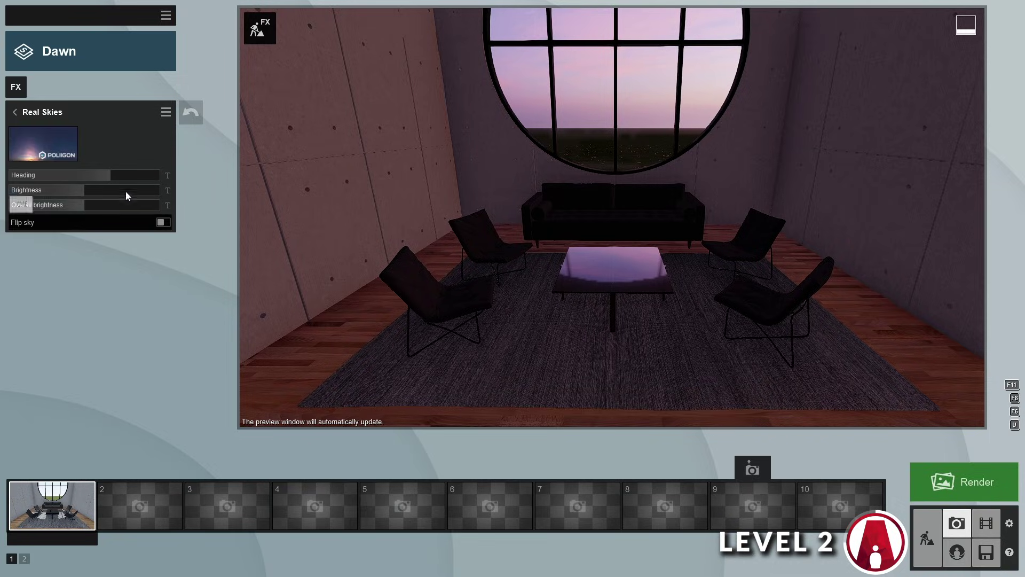
drag(75, 175, 74, 174)
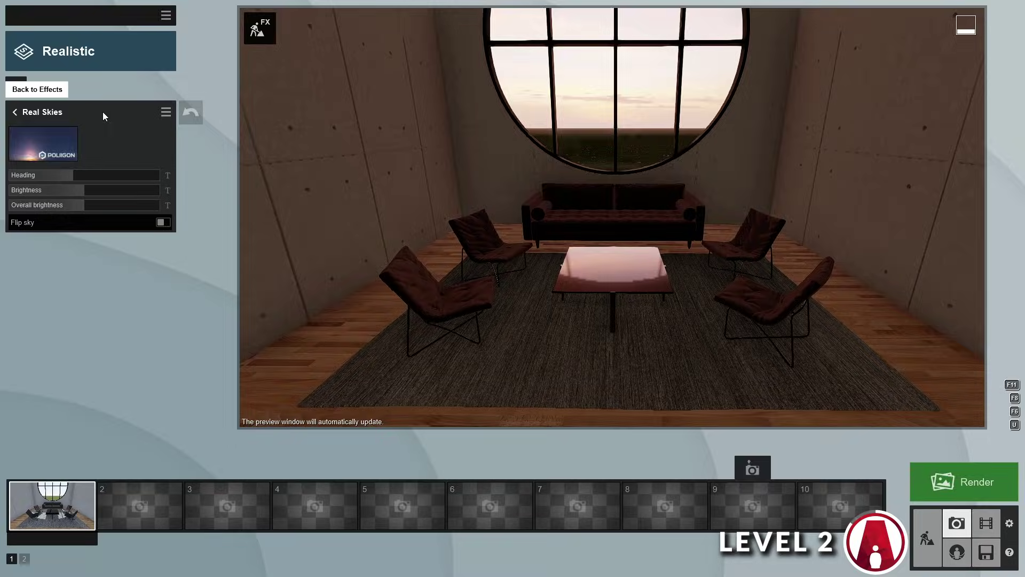
Replace the Real Skies sky in the Realistic style with one from the Clear category and adjust its heading.
click(57, 136)
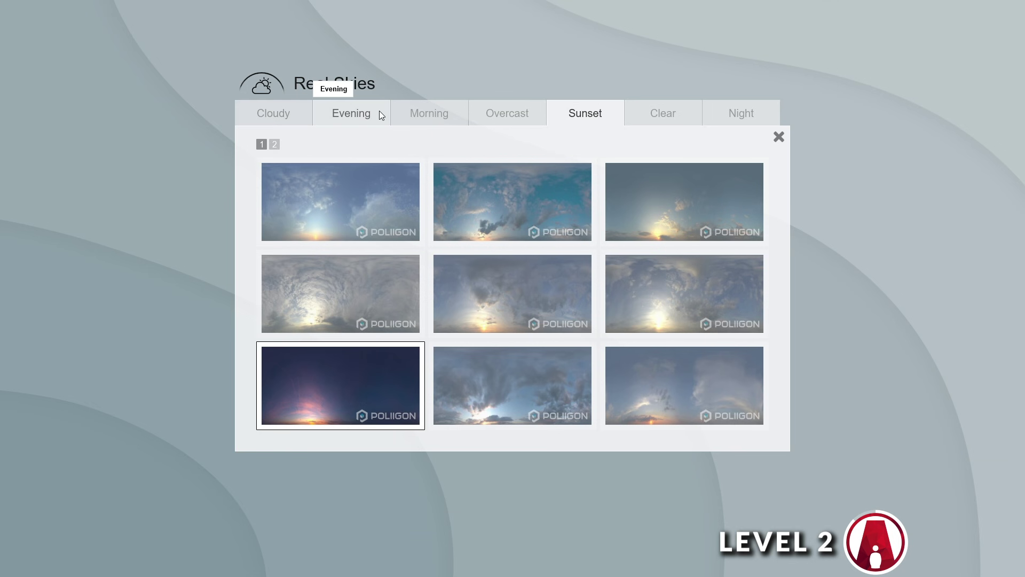
click(663, 113)
click(494, 192)
drag(68, 174, 77, 176)
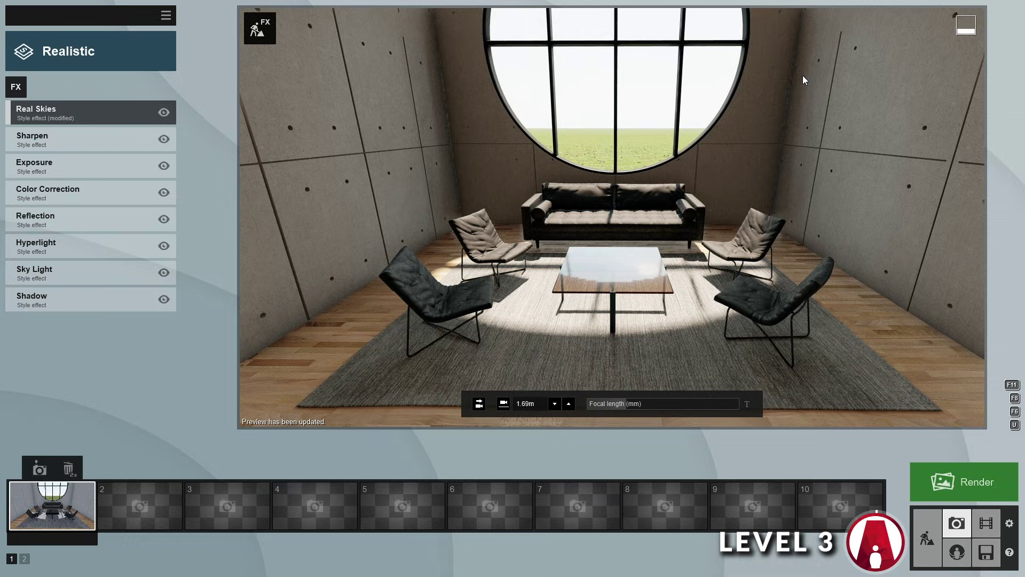
Move the photo camera back from the seating area and set its focal length to 45 mm.
key(s)
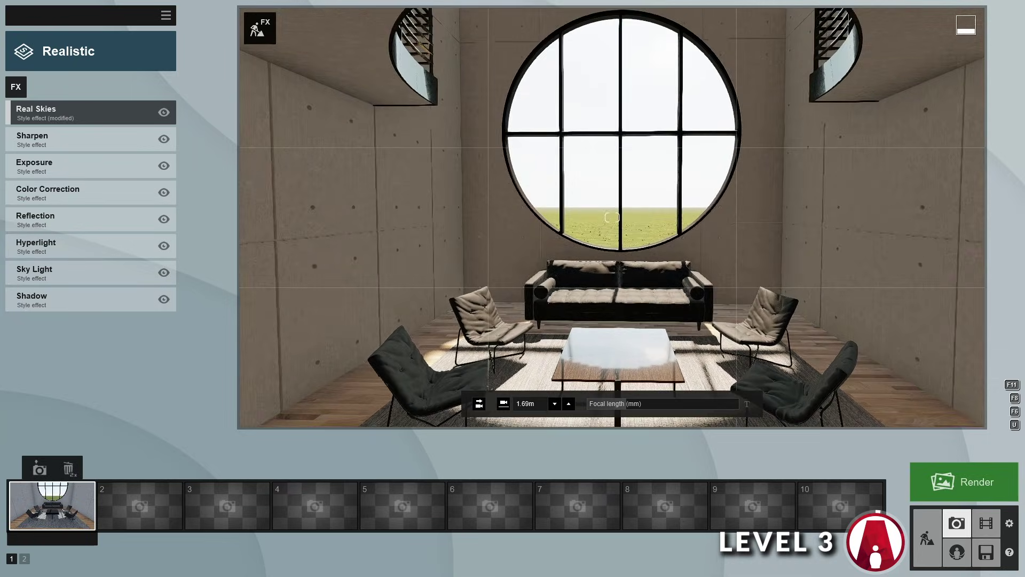
key(q)
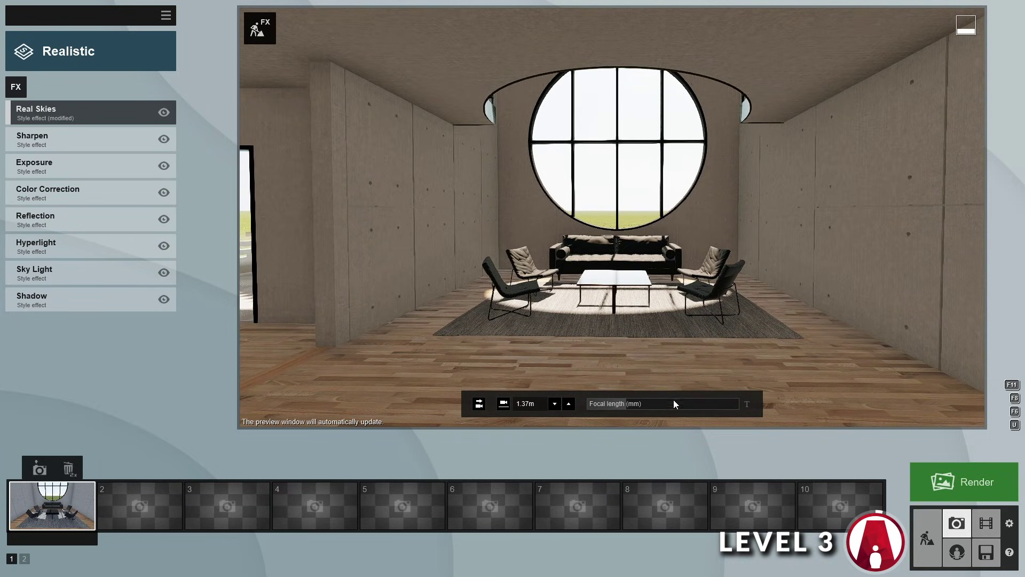
drag(627, 407, 659, 405)
key(BackSpace)
key(BackSpace)
key(BackSpace)
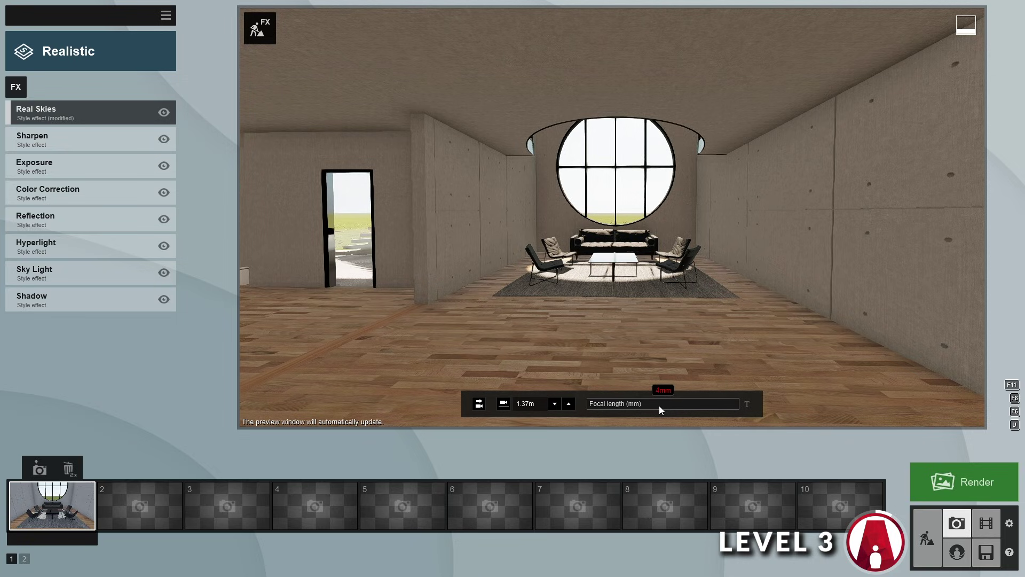
text(45)
key(Return)
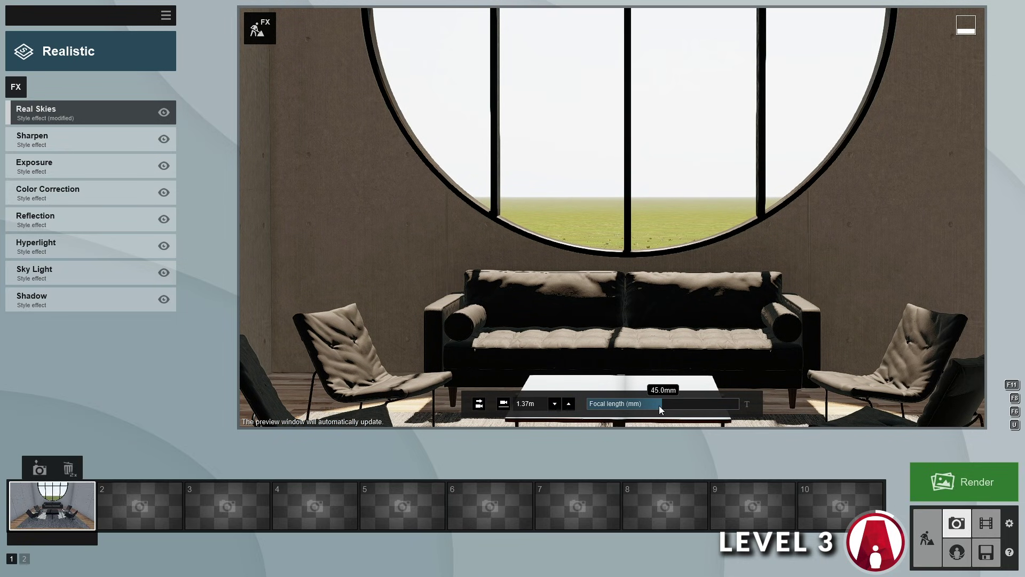
Frame the seating area and round window head-on with a horizontal eye level, and save the camera view to the photo.
key(s)
key(s)
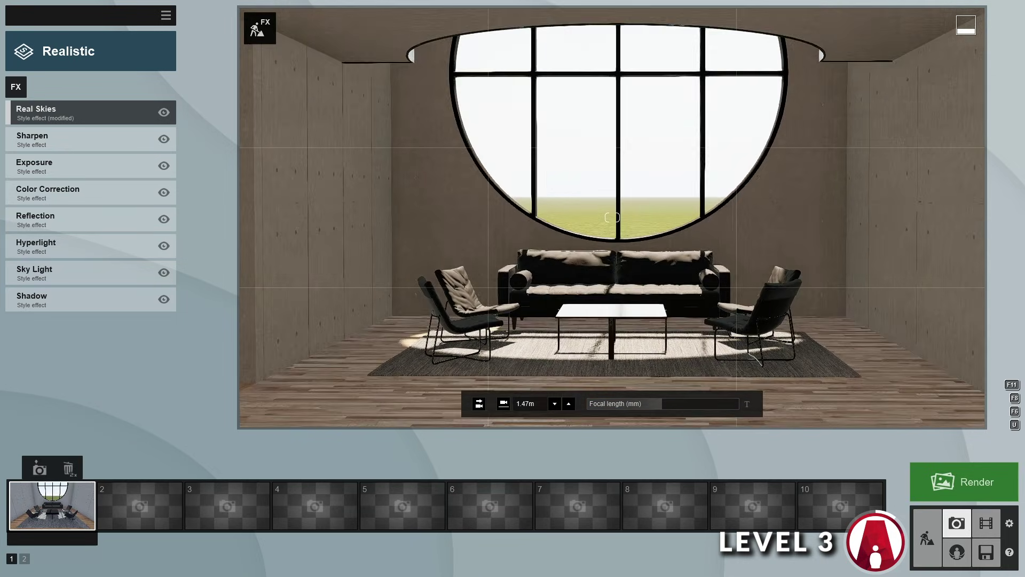
mouse_move(612, 218)
right_down()
mouse_move(590, 157)
mouse_move(612, 171)
mouse_move(612, 217)
right_up()
key(w)
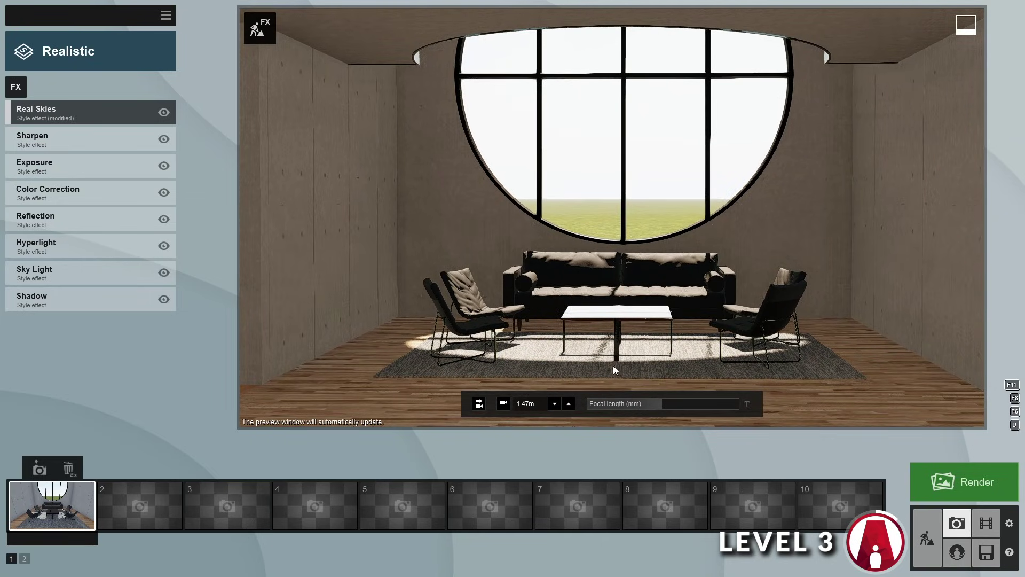
click(480, 404)
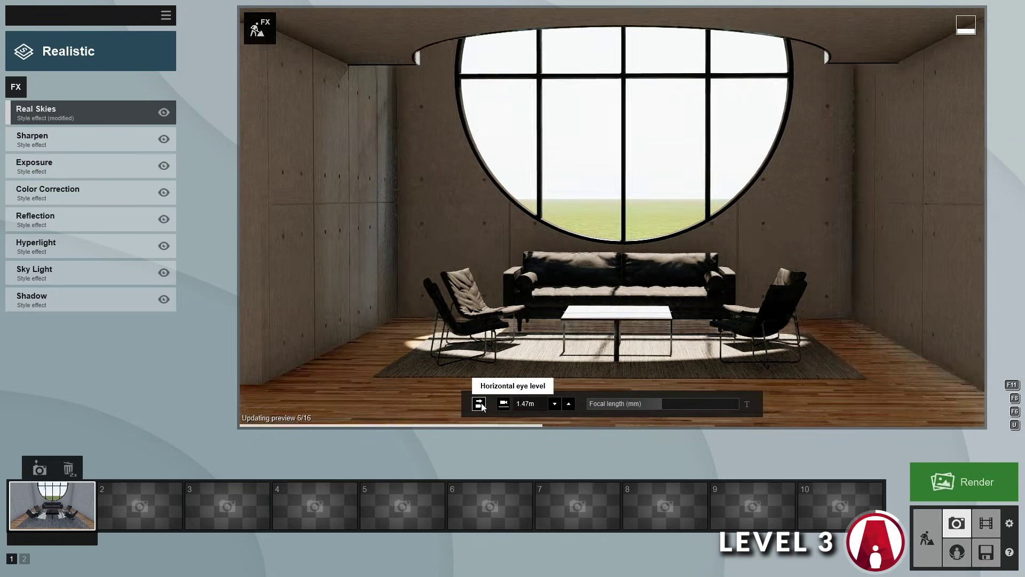
scroll(623, 326, down, 5)
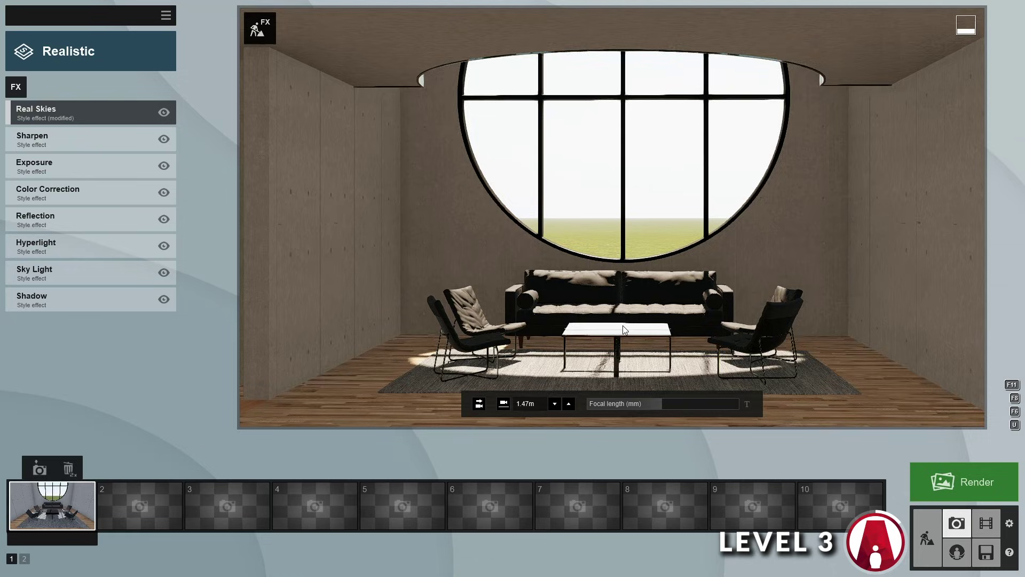
scroll(623, 326, up, 4)
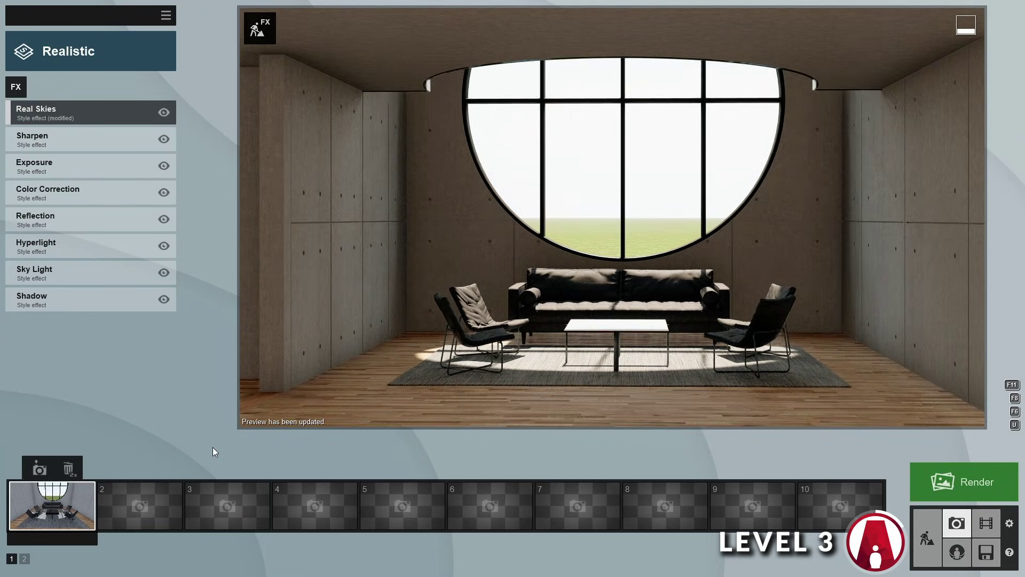
click(39, 468)
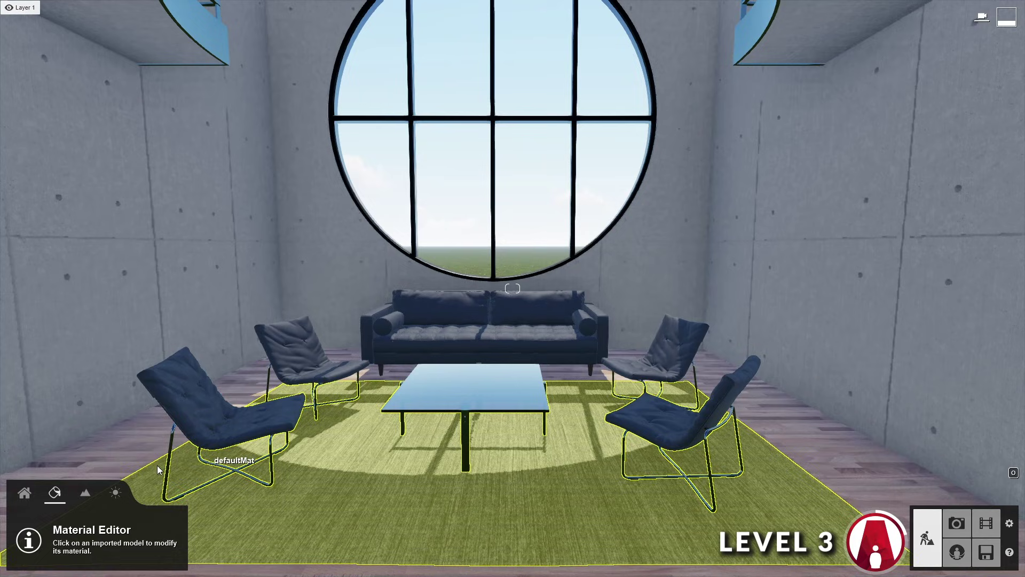
Place the white-shaded floorlamp 031 from the indoor Lighting library in the corner behind the armchair, to the right of the sofa.
click(24, 492)
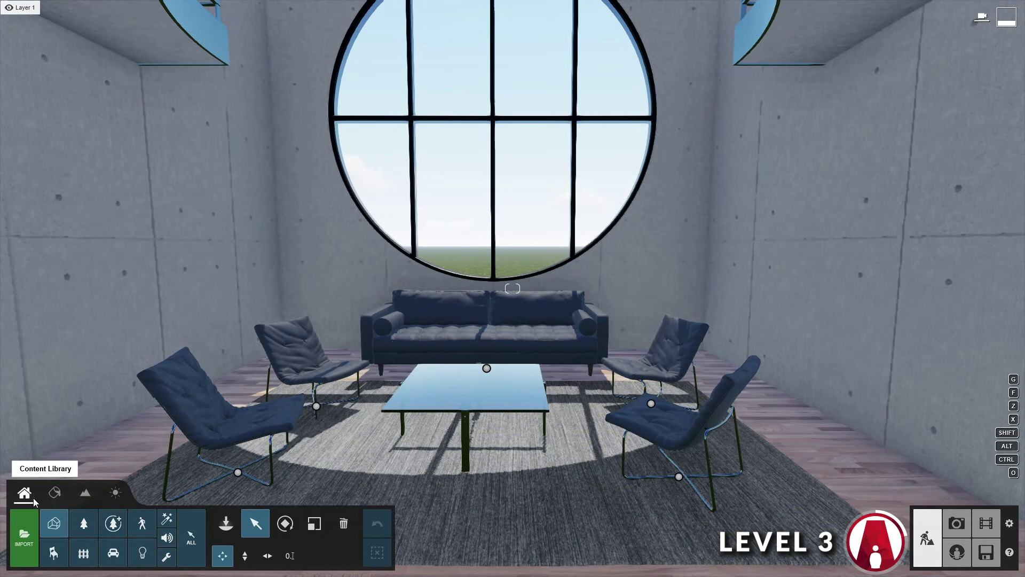
click(227, 524)
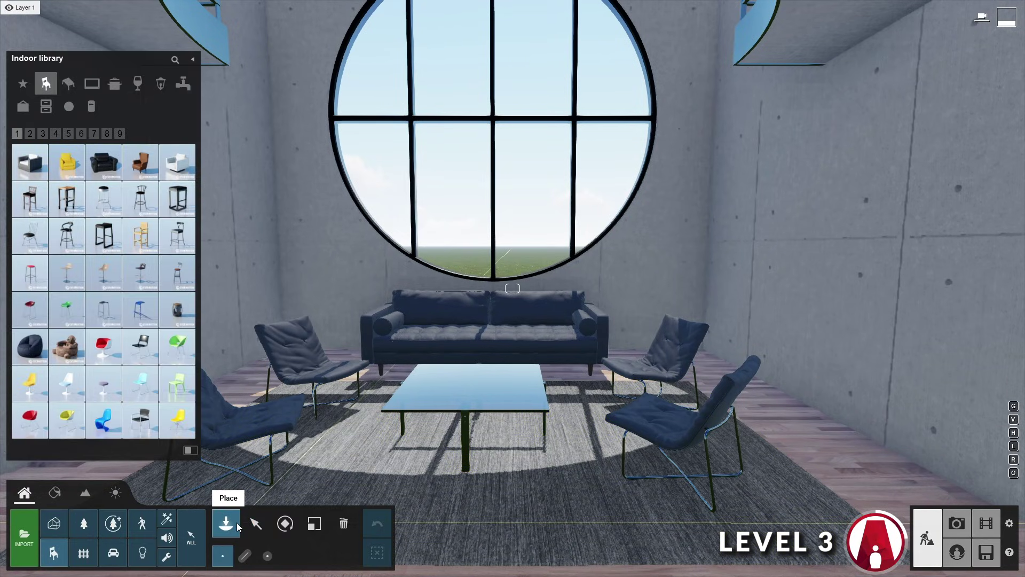
click(161, 80)
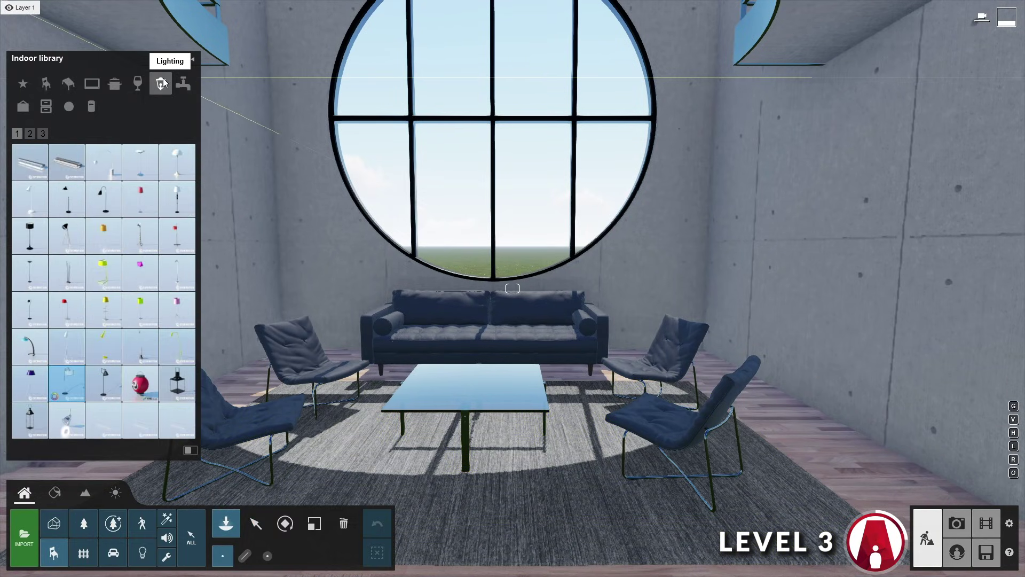
click(73, 390)
click(708, 358)
key(q)
right_drag(708, 358, 794, 385)
click(631, 298)
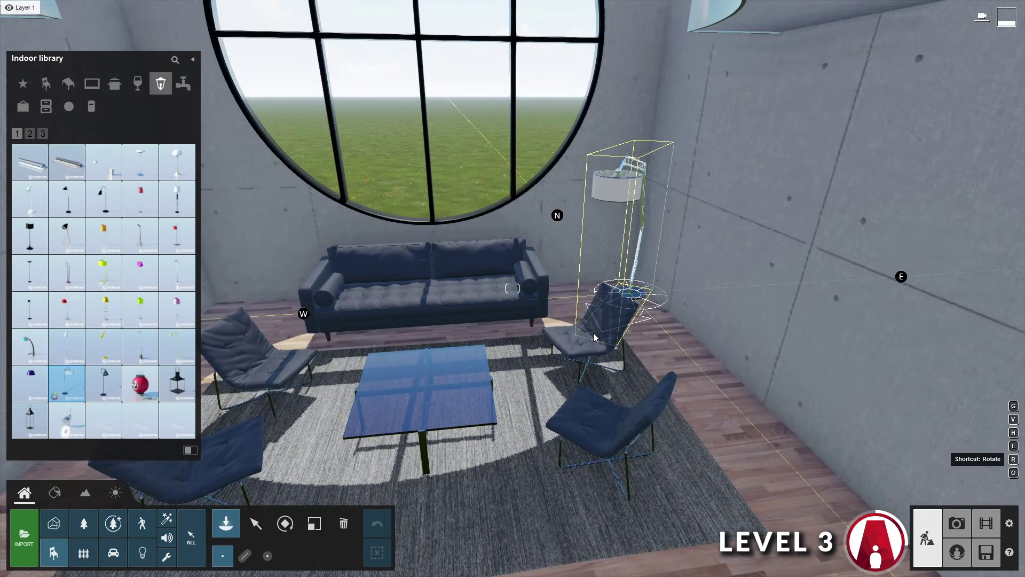
key(w)
right_drag(631, 297, 665, 307)
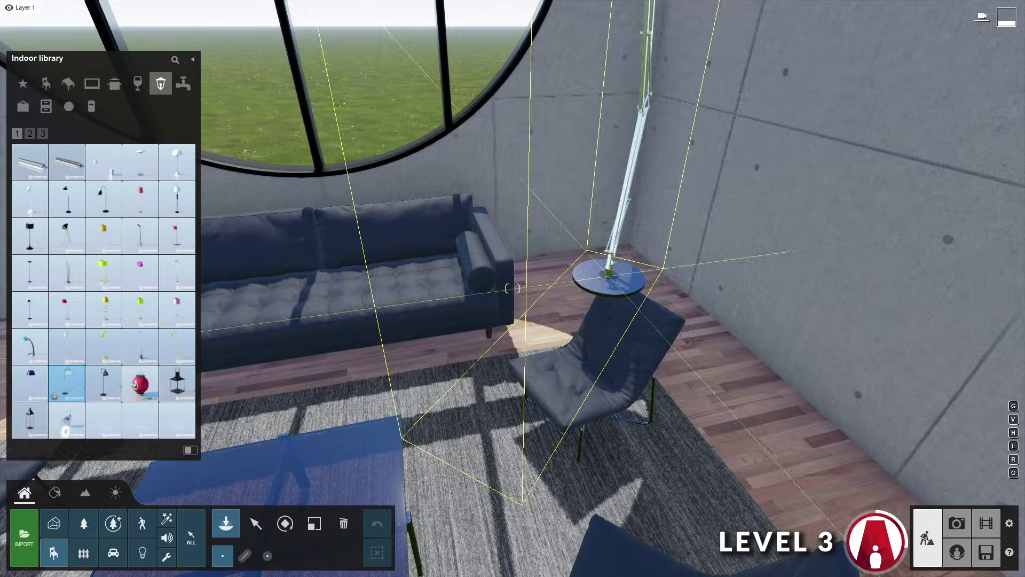
right_drag(606, 274, 630, 280)
click(541, 281)
Place a second floorlamp 031 in the corner to the left of the sofa, rotated so its shade faces the seating area.
key(d)
right_drag(541, 281, 453, 274)
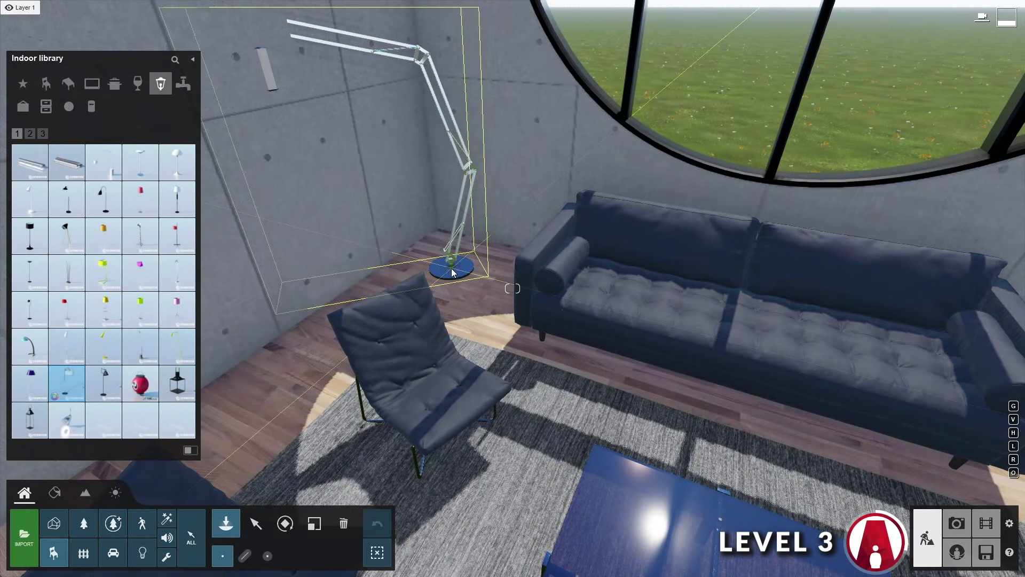
key(r)
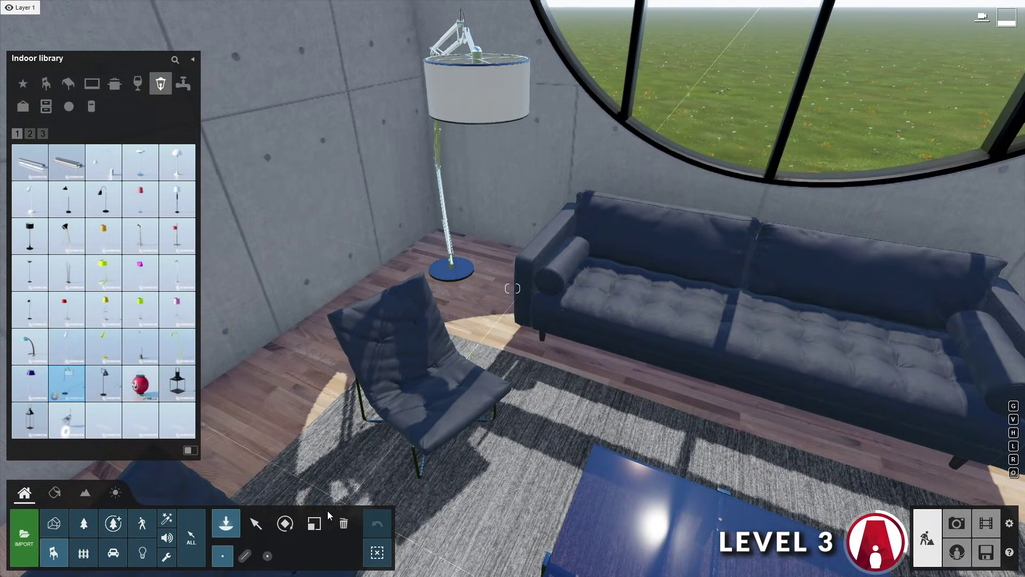
Select both floor lamps and set their shade color to black.
click(252, 526)
right_drag(435, 402, 524, 331)
key(s)
key(d)
ctrl+click(751, 250)
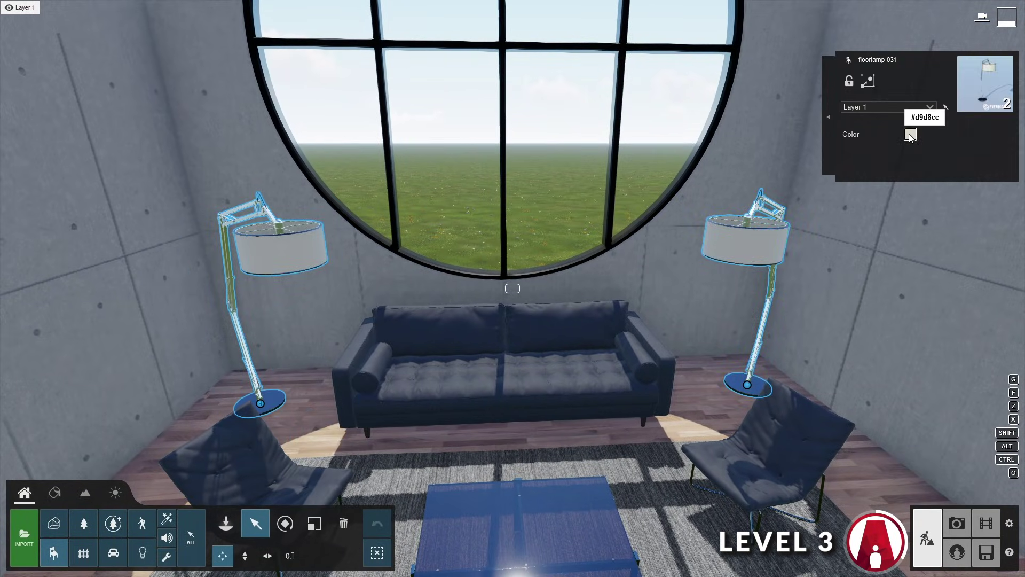
click(911, 135)
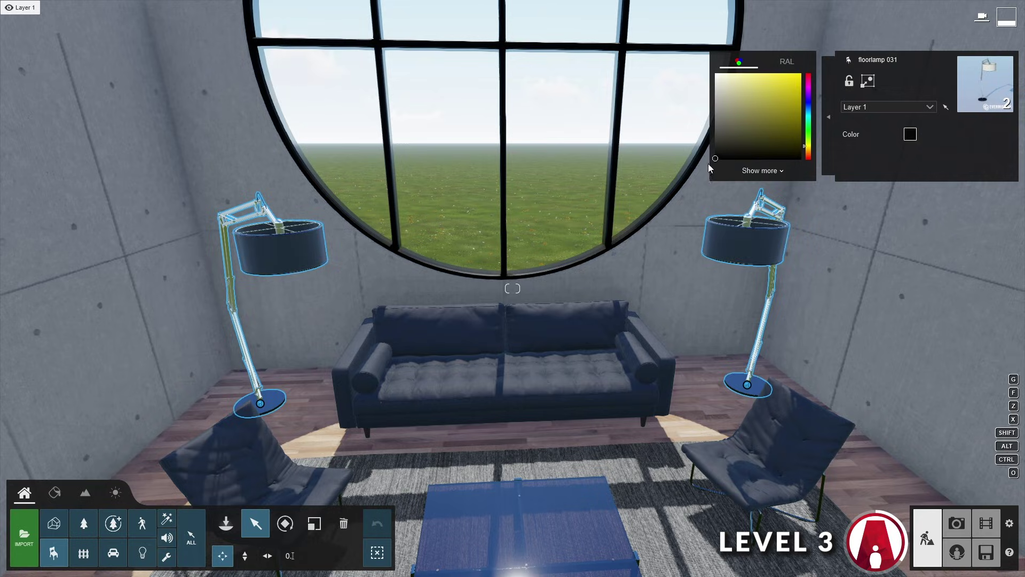
drag(708, 163, 706, 166)
Mount three staggered light-wood shelves with white brackets from the indoor storage models on the concrete side wall.
right_drag(460, 422, 512, 433)
key(s)
key(d)
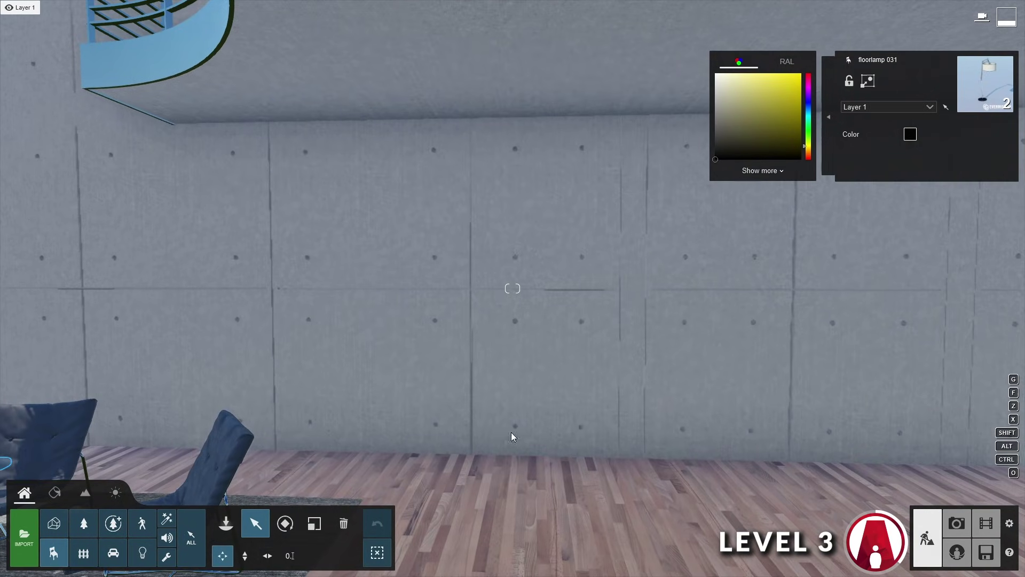
click(54, 553)
click(46, 106)
click(43, 133)
click(70, 133)
click(81, 134)
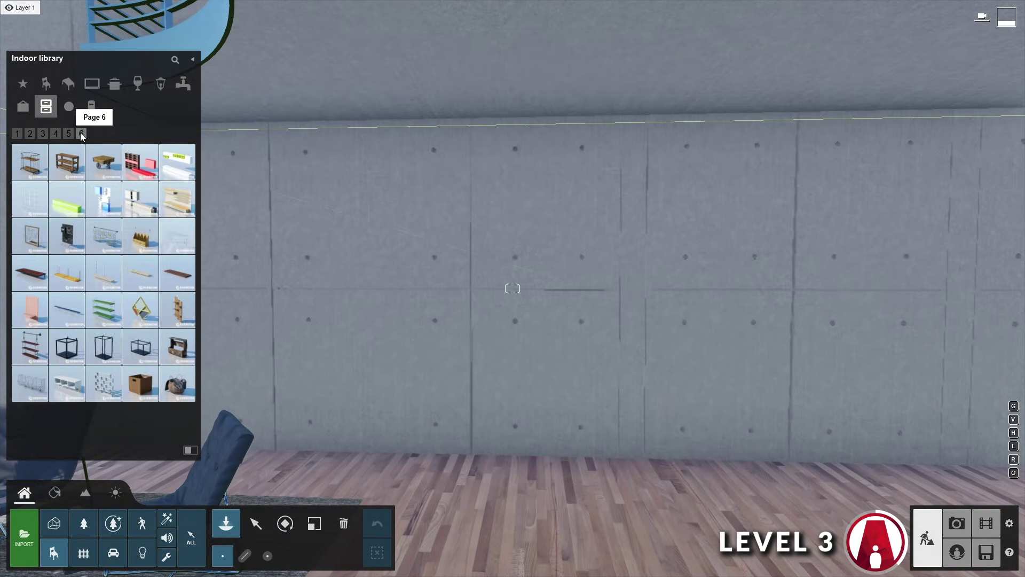
click(141, 272)
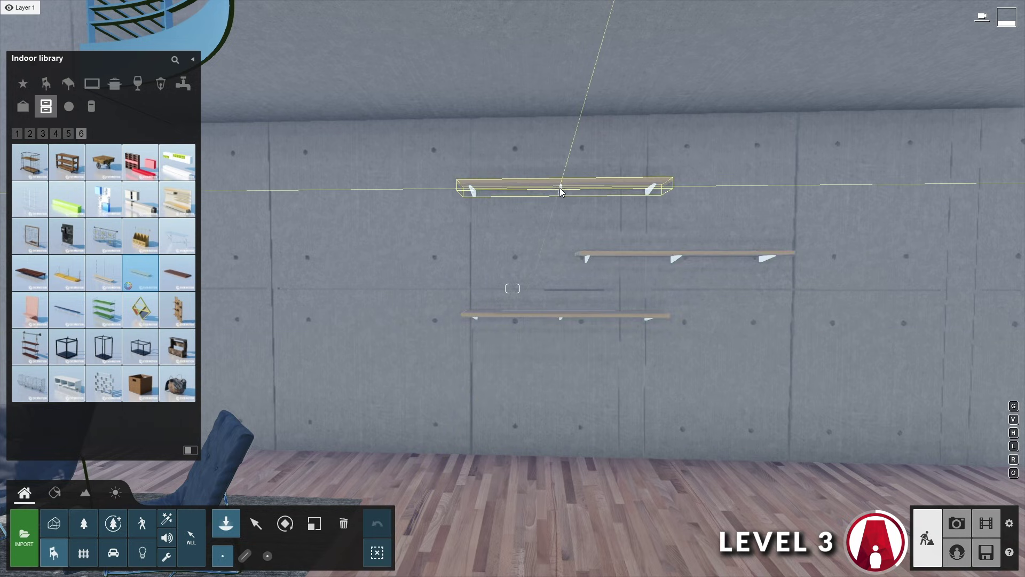
click(561, 191)
Place a row of white books at the left end of the lowest wall shelf.
key(e)
key(w)
right_drag(560, 191, 534, 208)
click(23, 106)
click(30, 383)
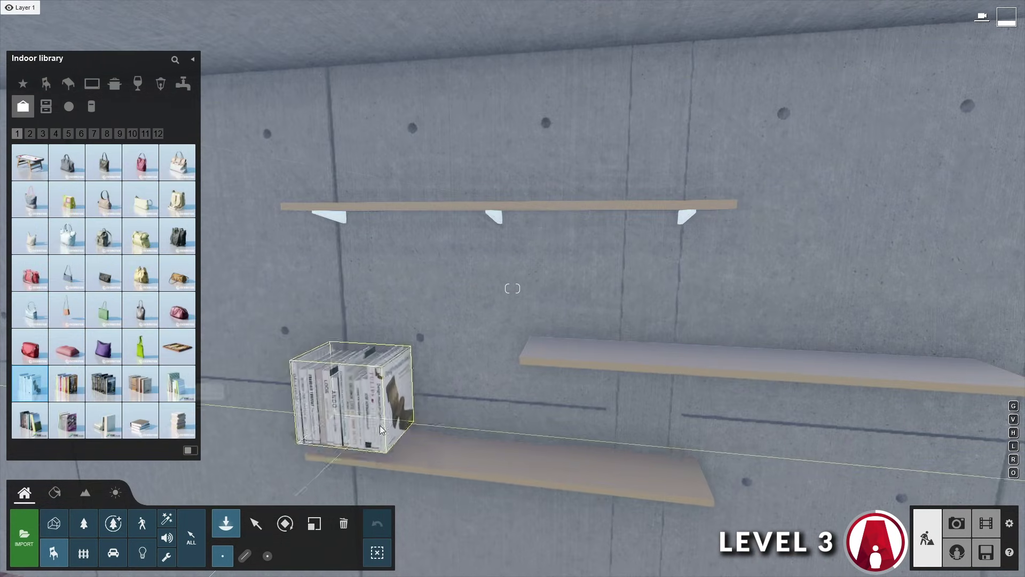
click(395, 441)
Place a row of multicolored books at the left end of the top wall shelf.
click(70, 383)
key(q)
right_drag(422, 171, 414, 199)
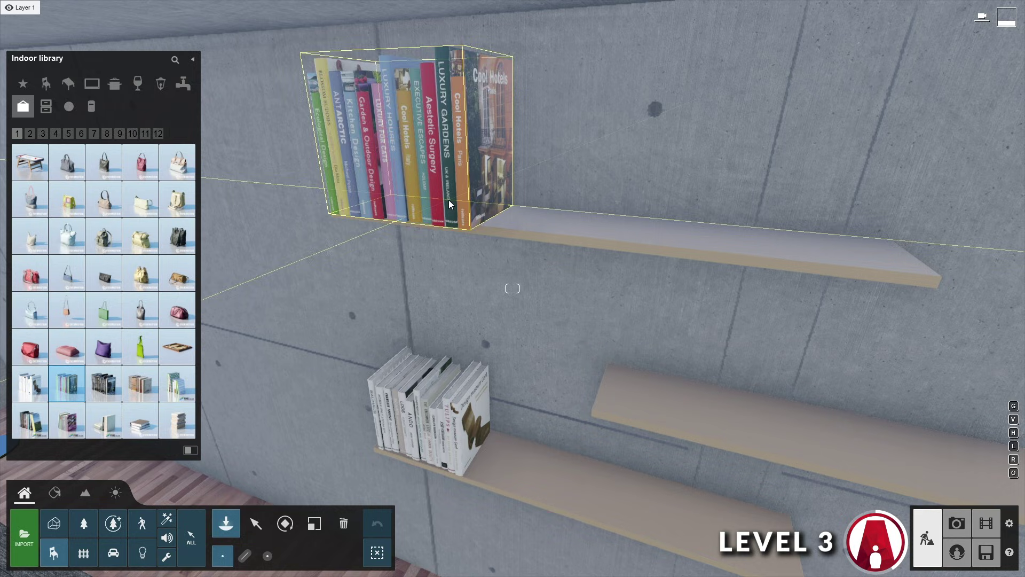
click(448, 204)
Place a white storage box beside the white books on the lowest shelf and a dark lettered box beside the colored books on the top shelf.
click(46, 106)
click(68, 134)
click(140, 161)
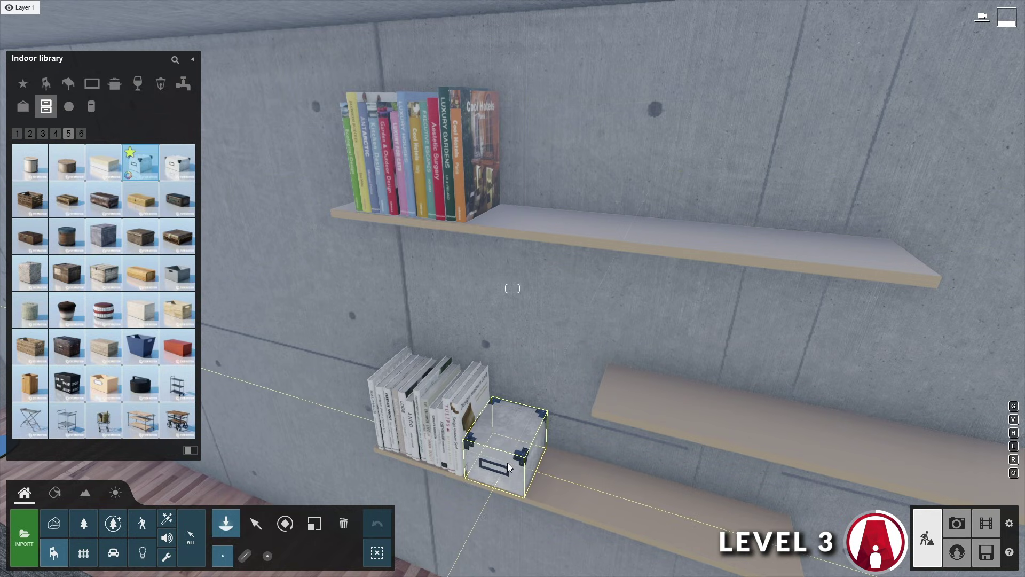
click(508, 468)
click(66, 383)
Place a row of antique books on the middle shelf and rows of dark books beside the storage boxes on the other two shelves.
click(23, 106)
click(141, 384)
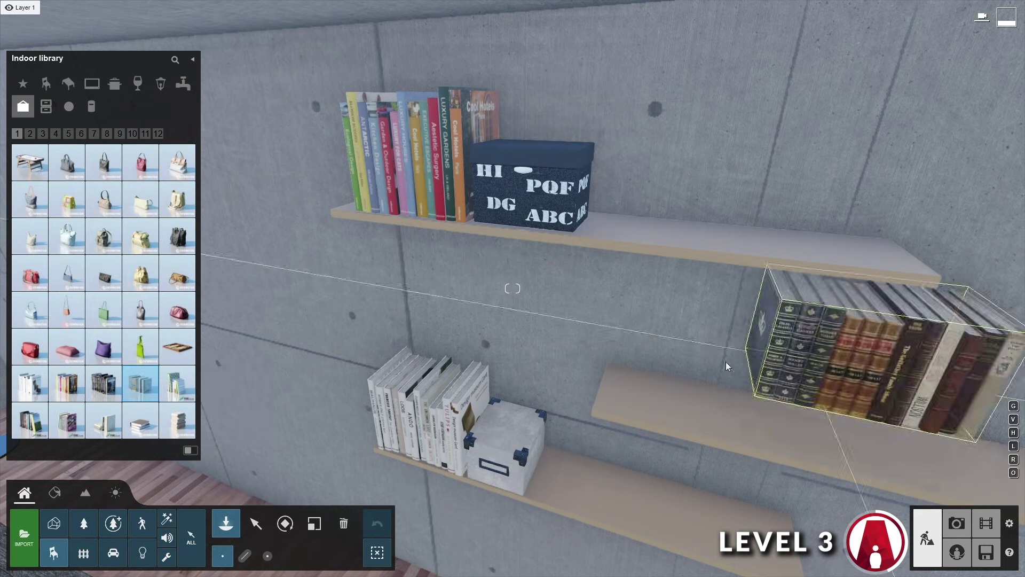
click(695, 427)
click(67, 420)
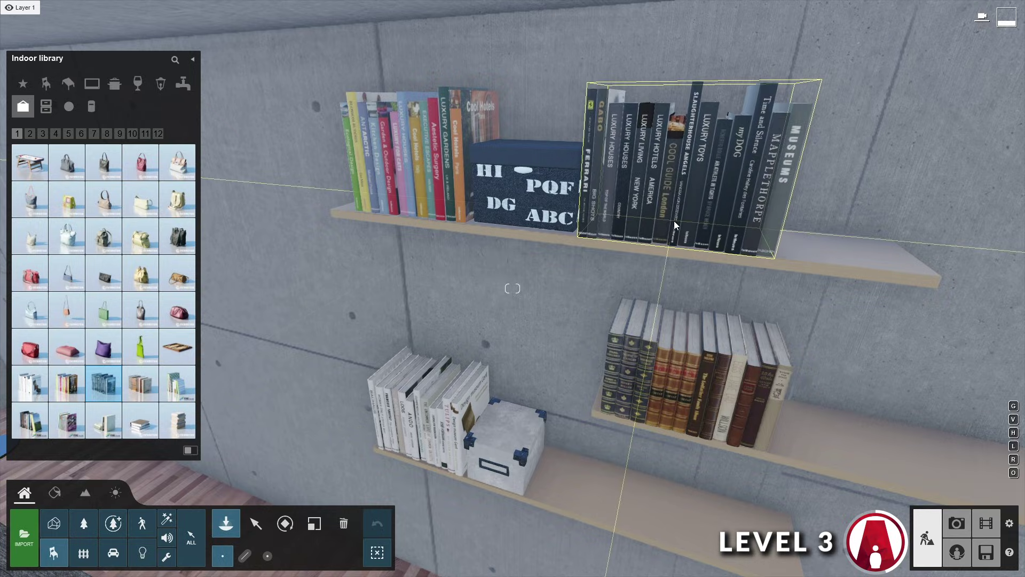
click(685, 234)
click(606, 480)
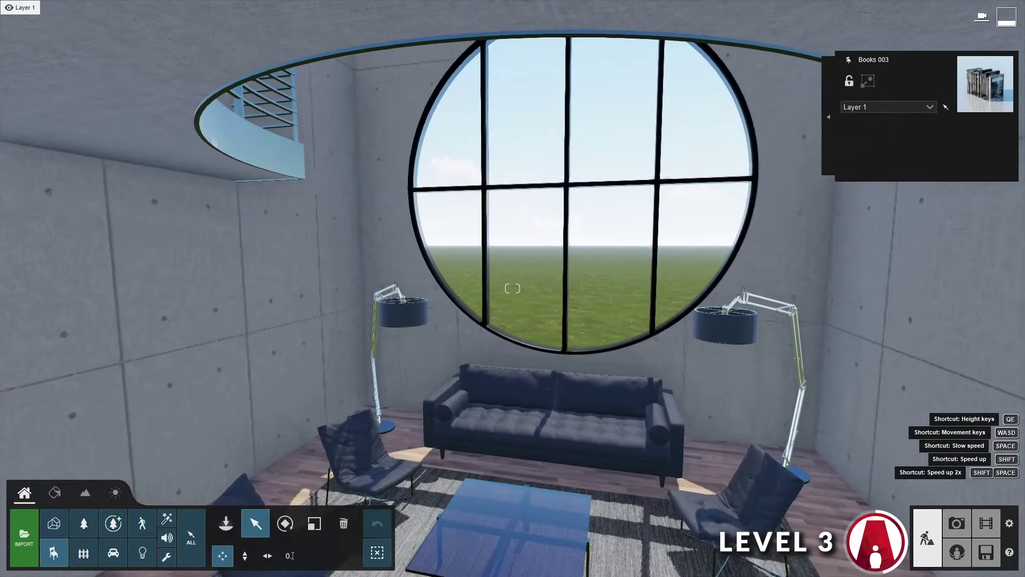
Search the indoor models for "cushion" and place a stitched grey cushion at each end of the sofa.
key(w)
click(226, 524)
click(175, 59)
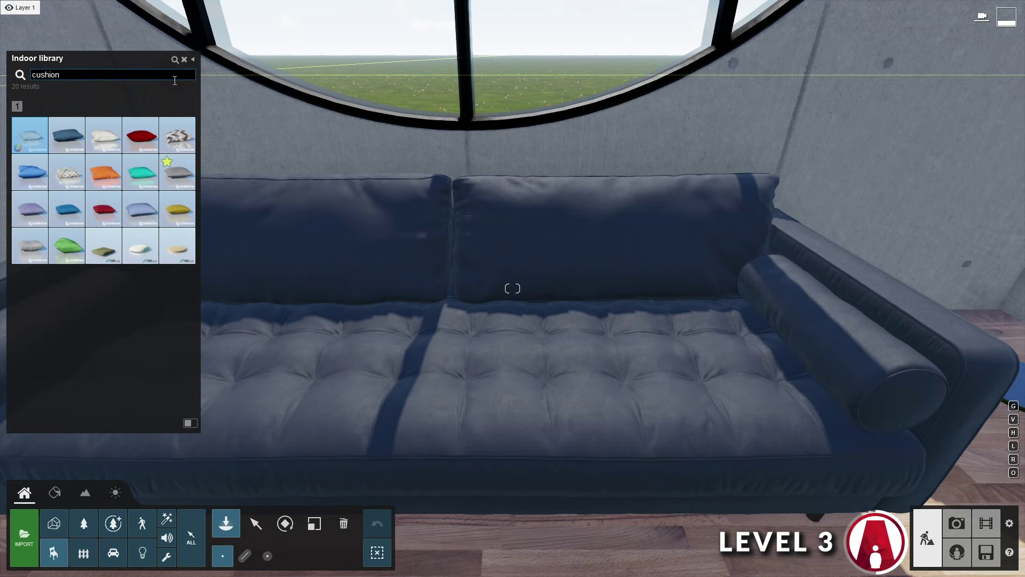
click(192, 171)
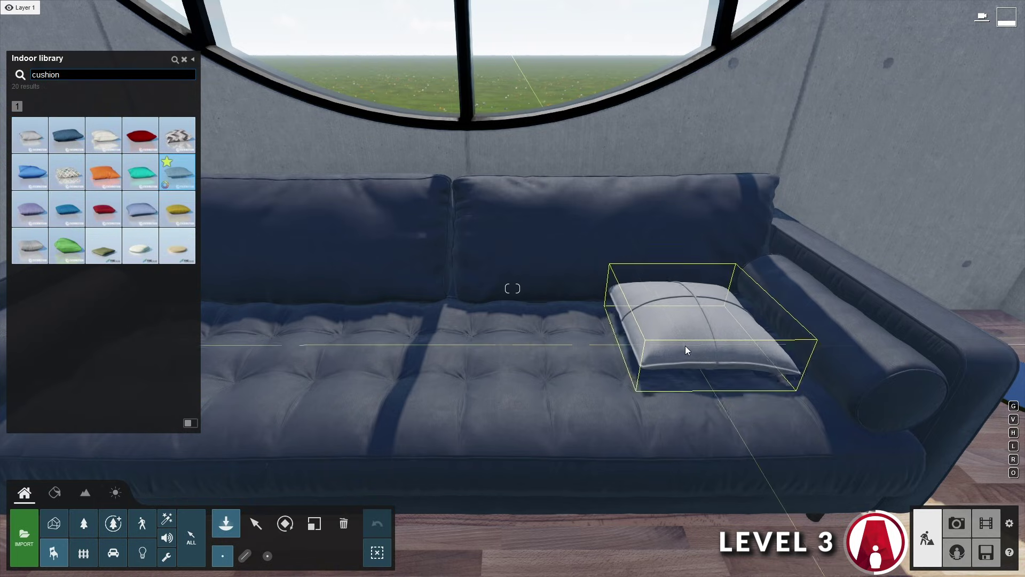
click(693, 355)
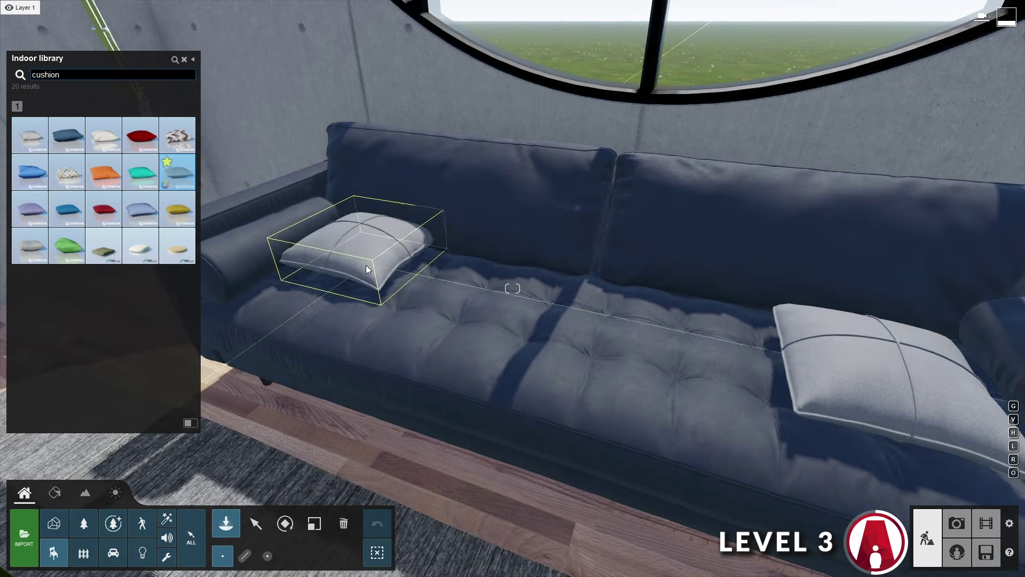
key(r)
click(368, 298)
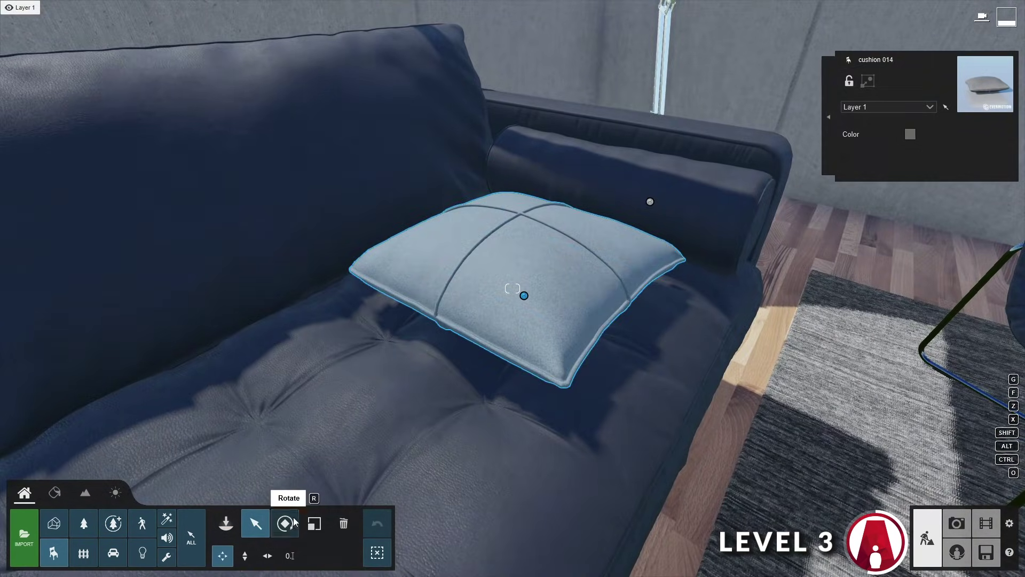
Rotate the cushions upright and move them so they lean against the sofa's backrest.
click(285, 523)
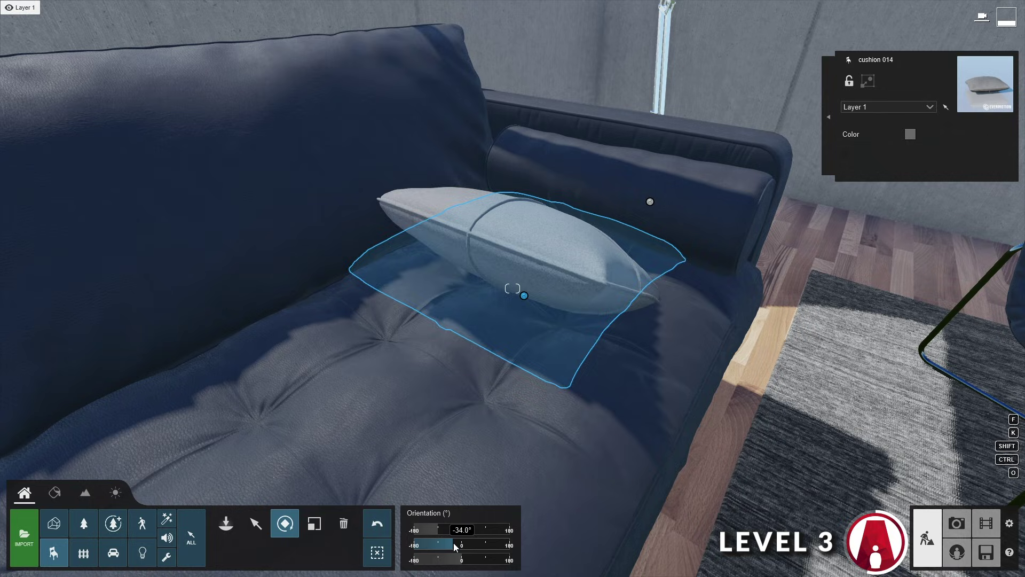
drag(462, 560, 479, 561)
click(256, 523)
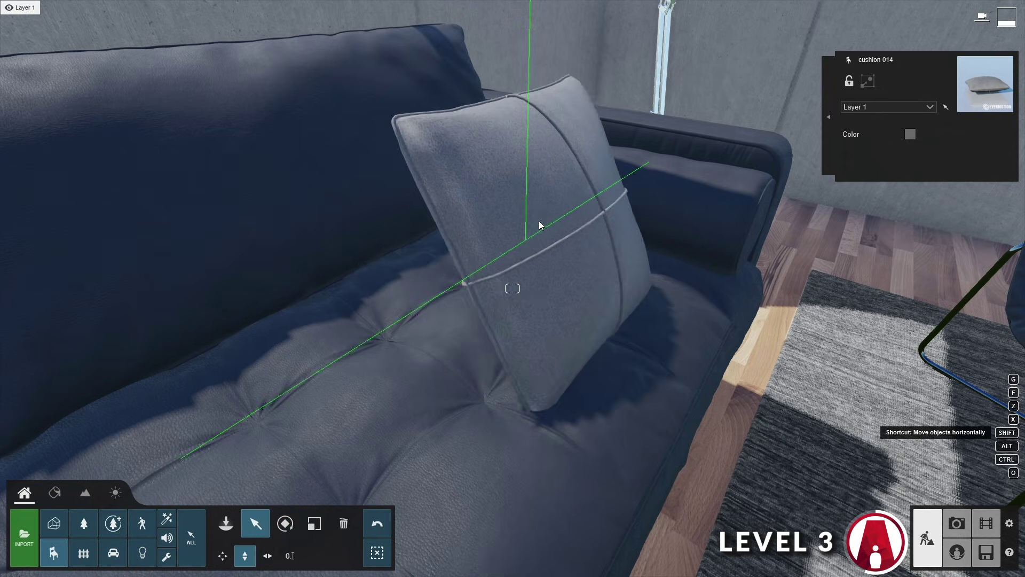
drag(526, 230, 425, 182)
drag(442, 218, 420, 182)
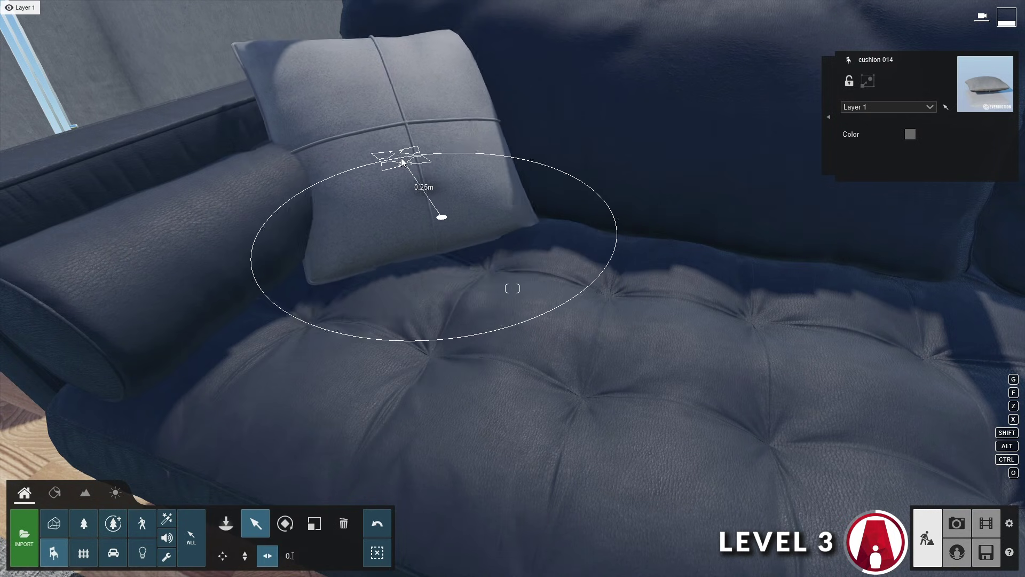
right_drag(420, 182, 470, 139)
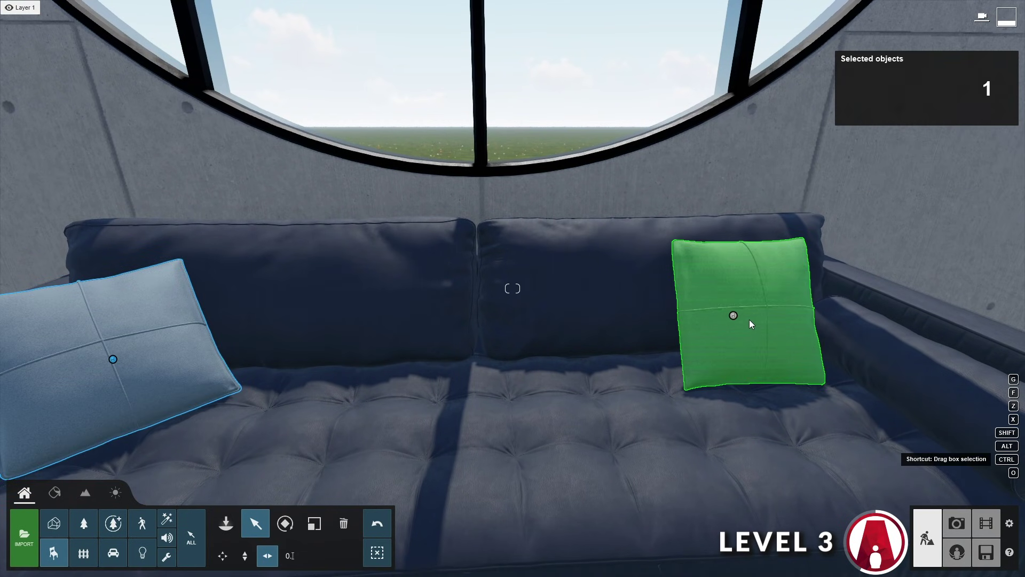
Select both sofa cushions and set their color to a dark shade.
ctrl+click(733, 316)
click(911, 134)
drag(718, 152, 682, 174)
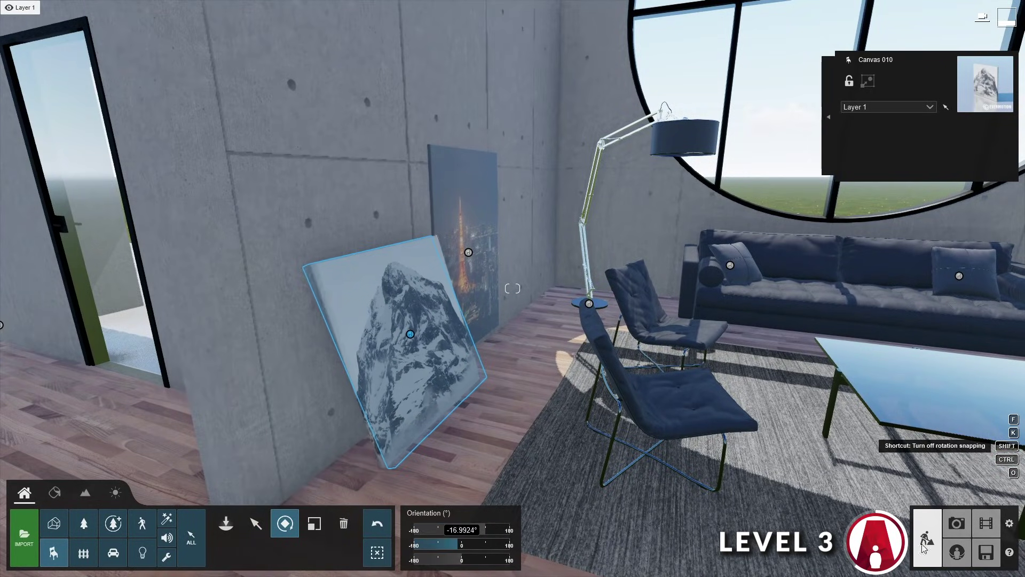
Position the mountain canvas and the night-city canvas so both lean against the concrete wall behind the chairs.
drag(384, 329, 413, 327)
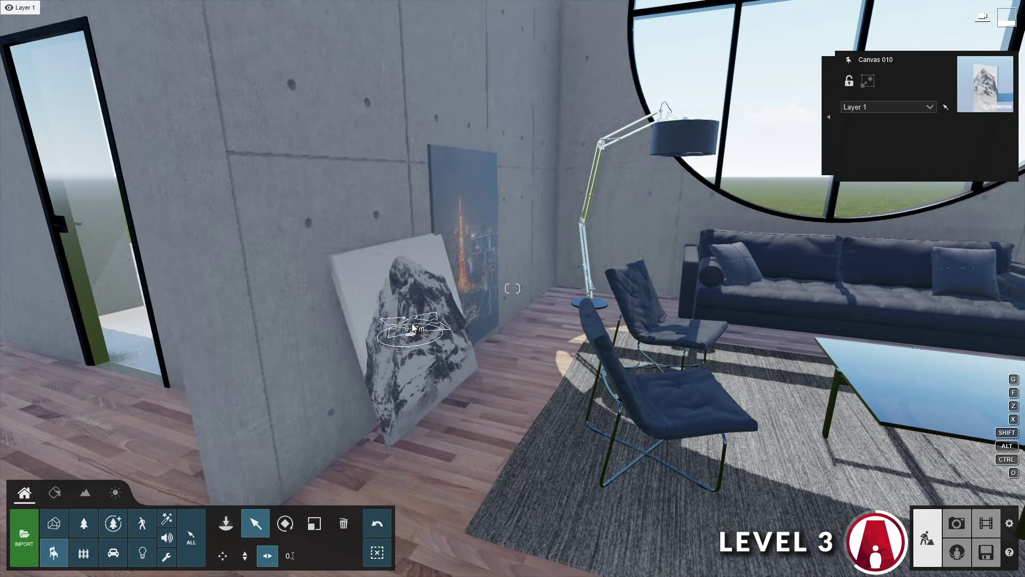
click(468, 252)
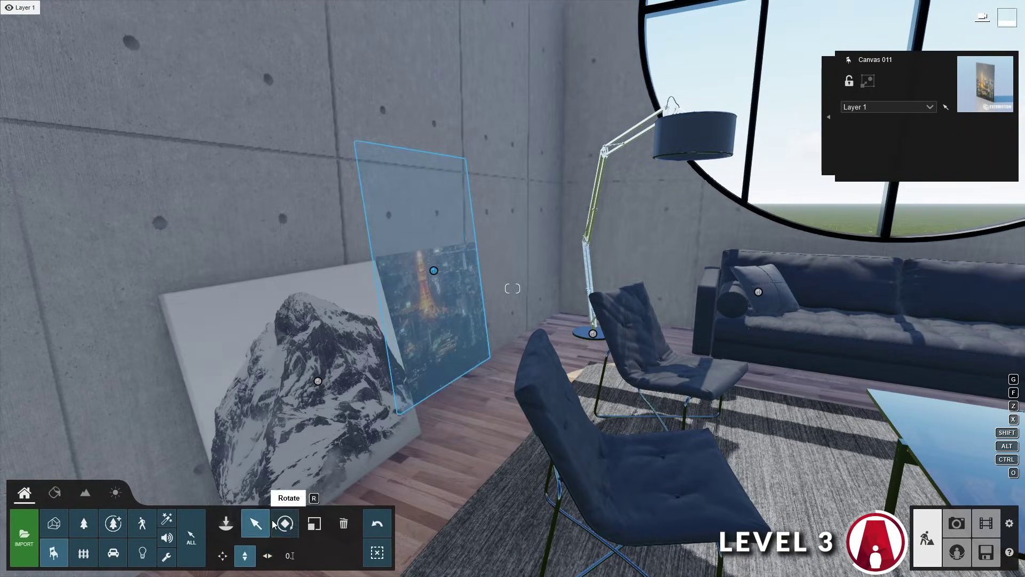
drag(436, 278, 456, 278)
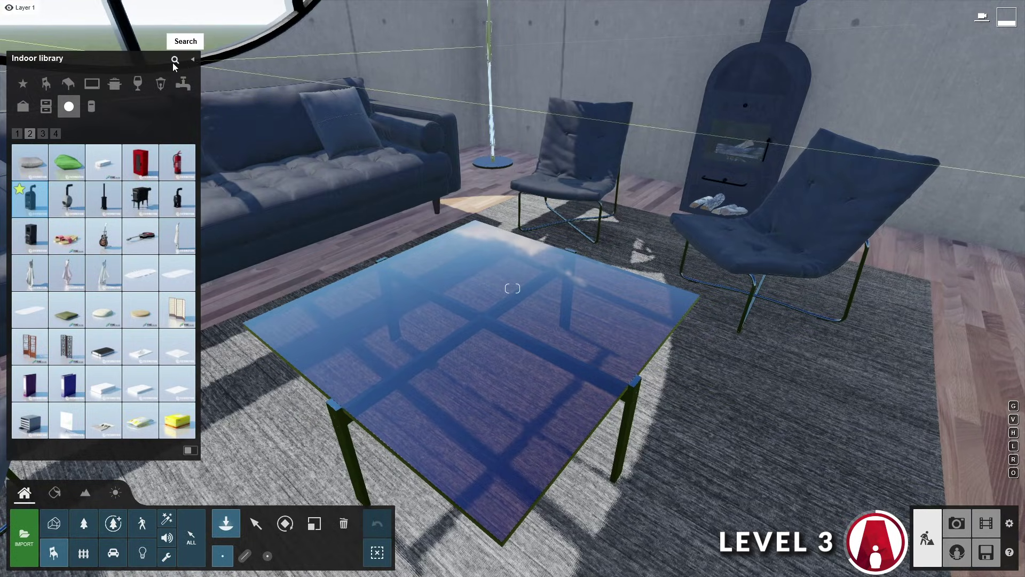
Search the indoor models for "vase" and place the white vase with dry branches on the glass coffee table.
click(172, 63)
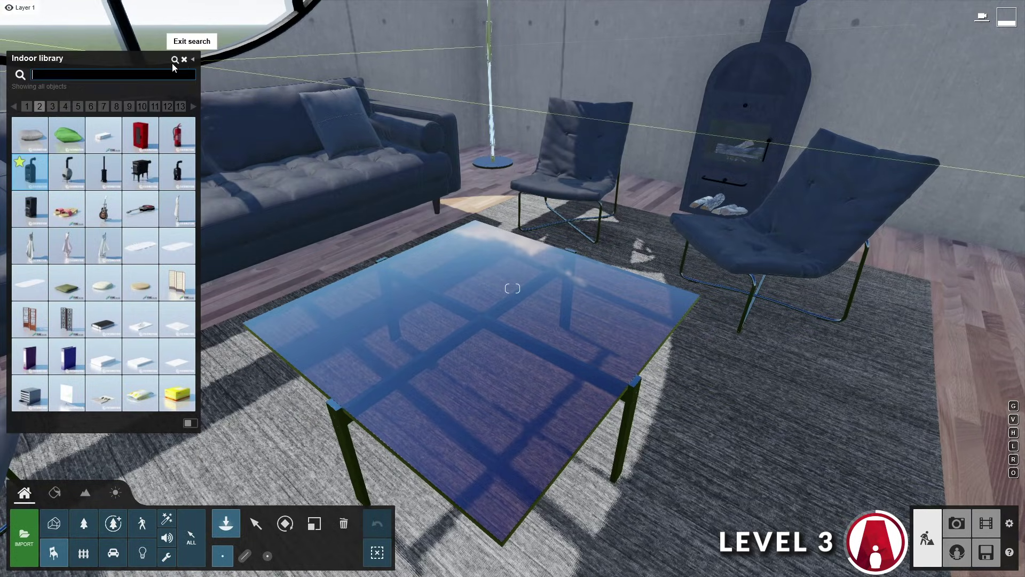
text(vase)
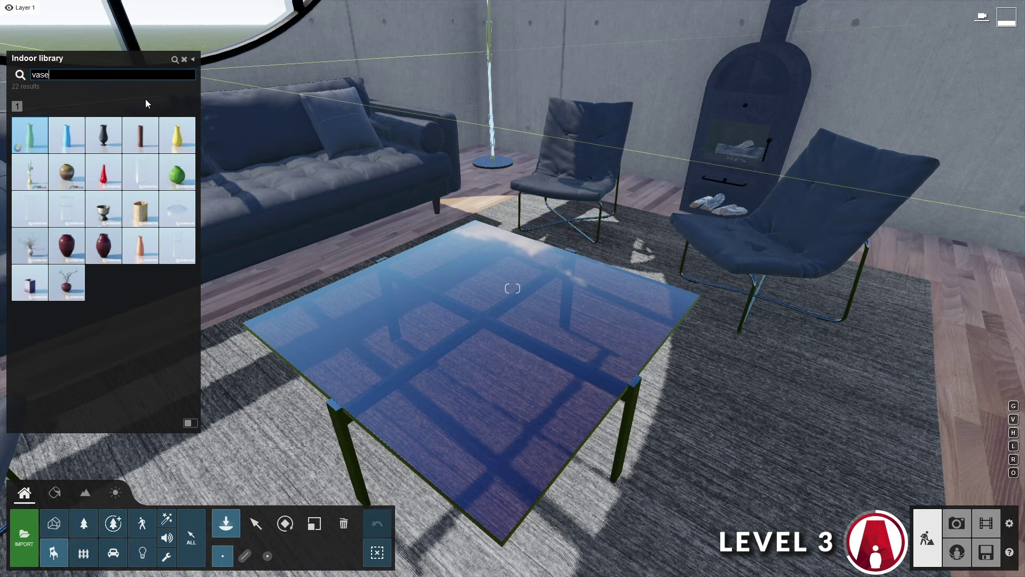
mouse_move(70, 230)
click(32, 257)
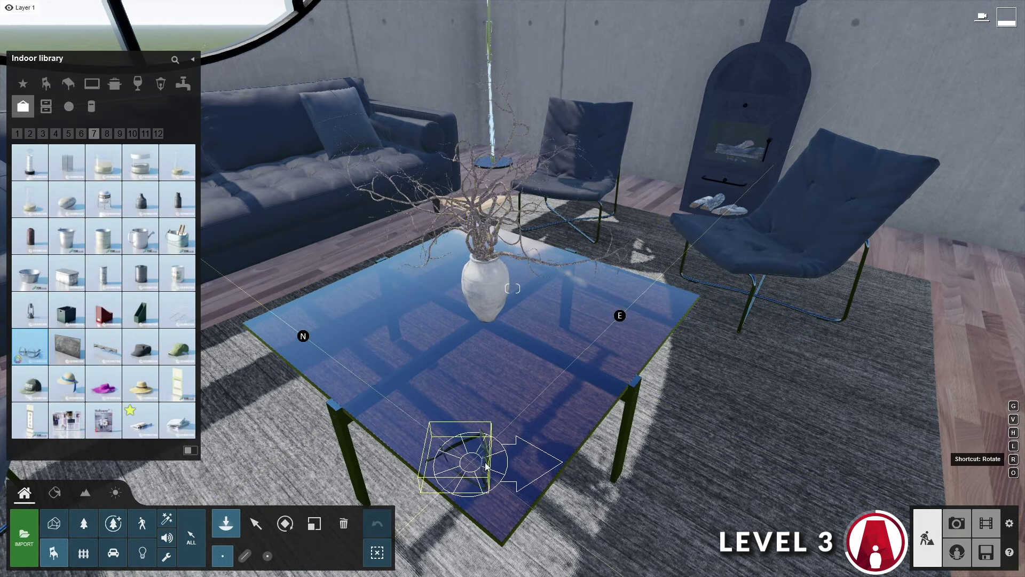
Rotate and place a pair of eyeglasses on the coffee table and lay an open magazine near its edge.
key(r)
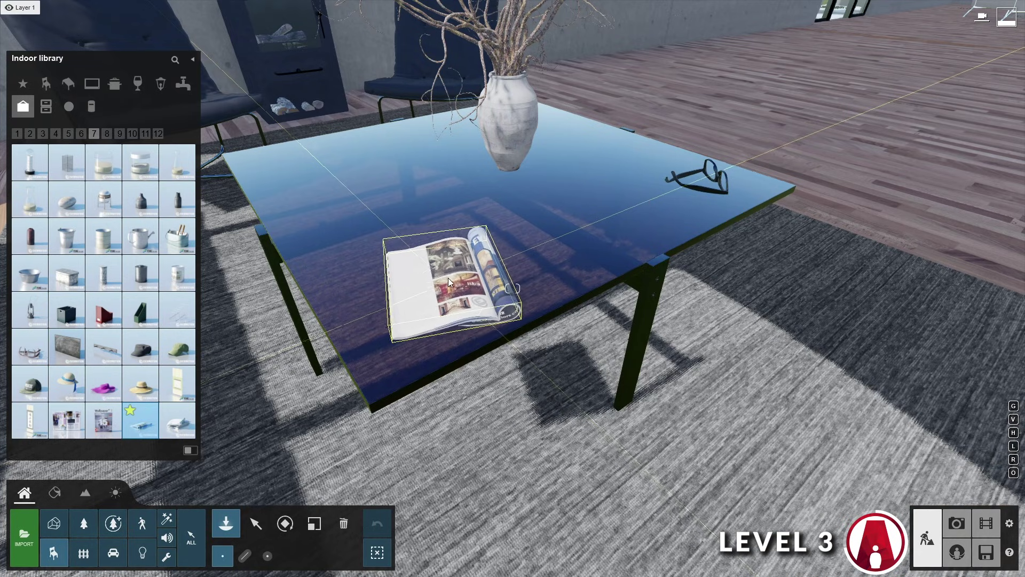
click(447, 281)
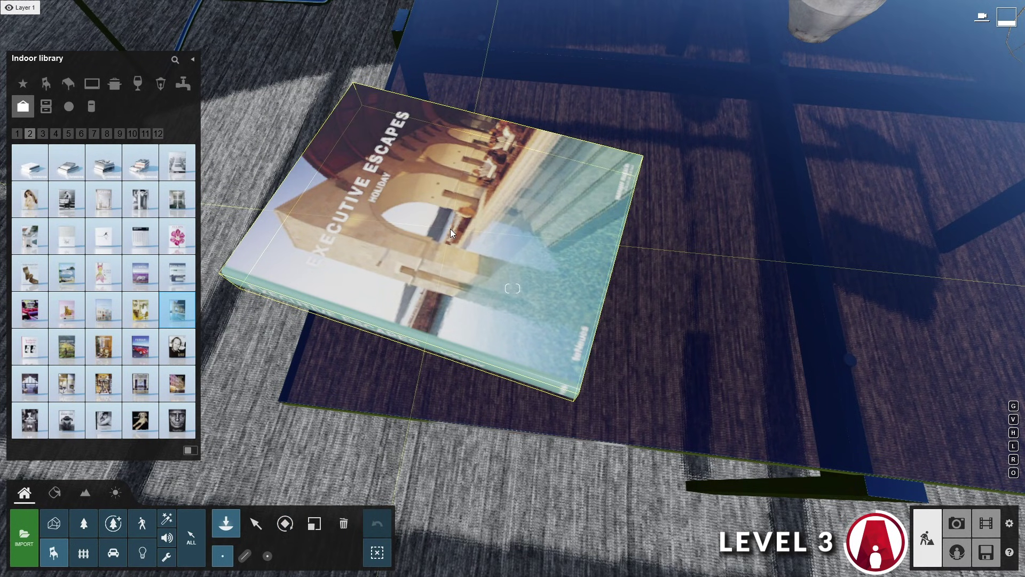
Rotate the Executive Escapes book and place it at a corner of the coffee table.
key(r)
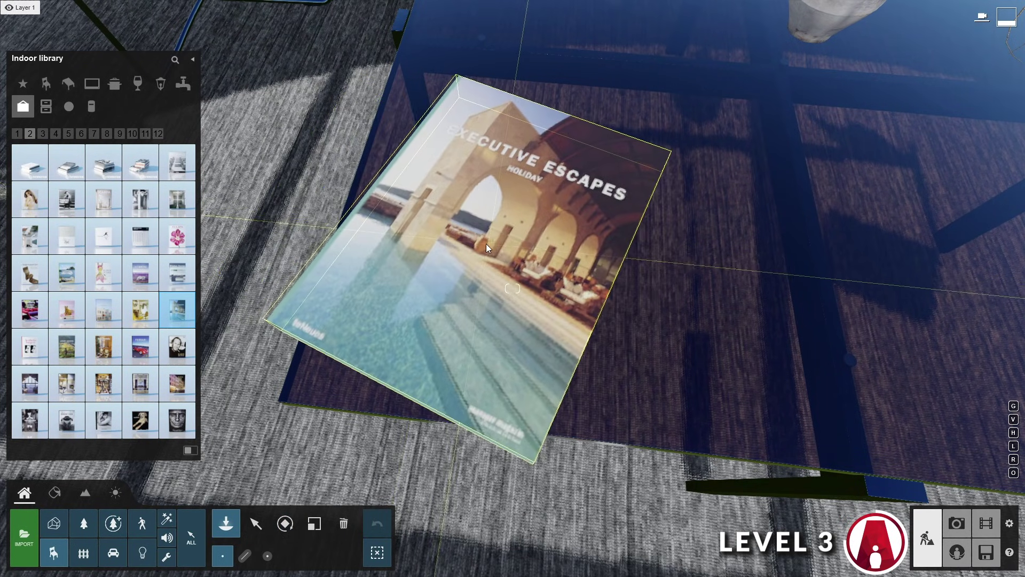
click(476, 243)
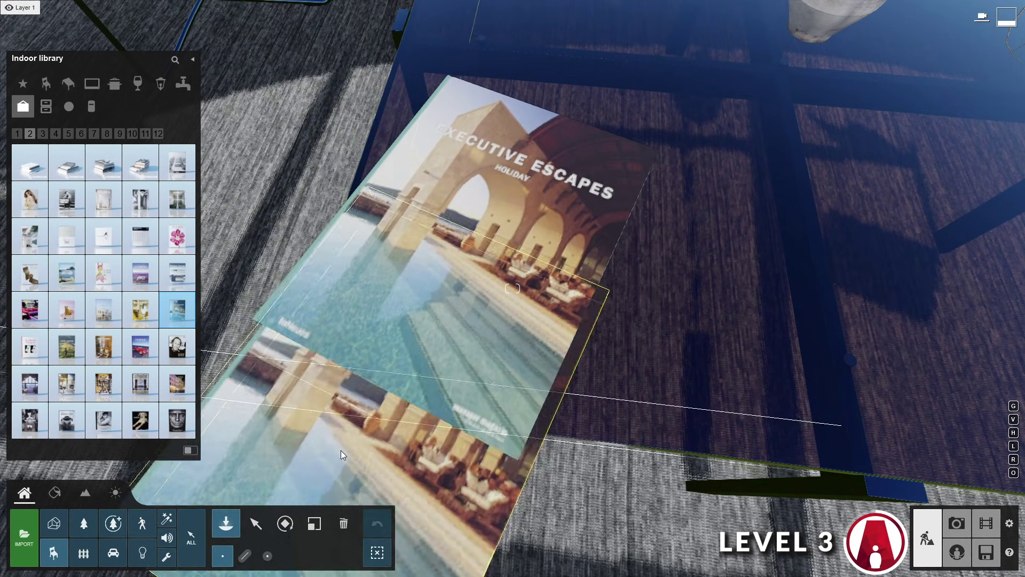
click(256, 523)
click(501, 371)
right_drag(501, 371, 448, 293)
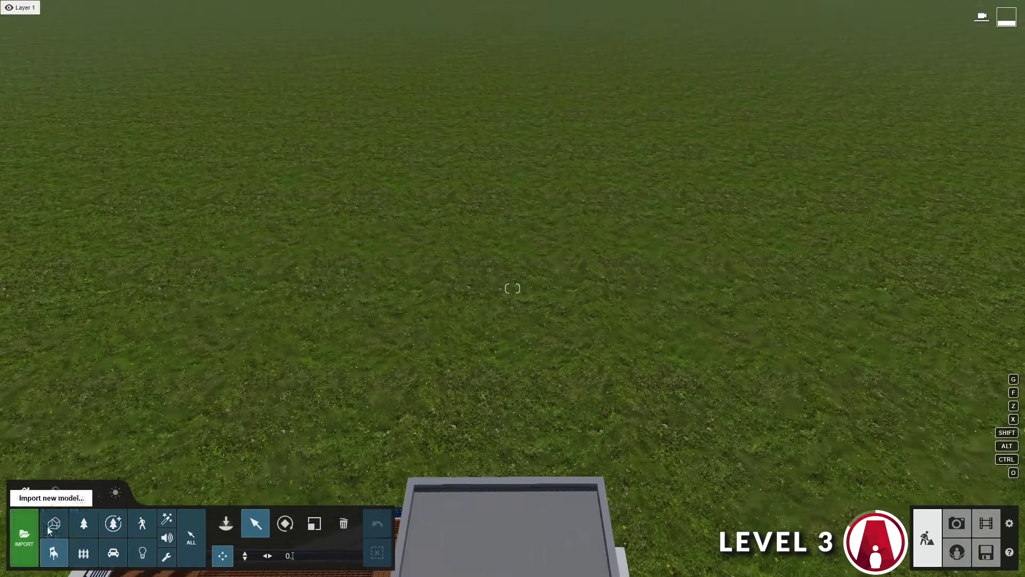
Lay out a line of mass-placed trees on the grass outside the round window, mixing five different tree models.
click(84, 524)
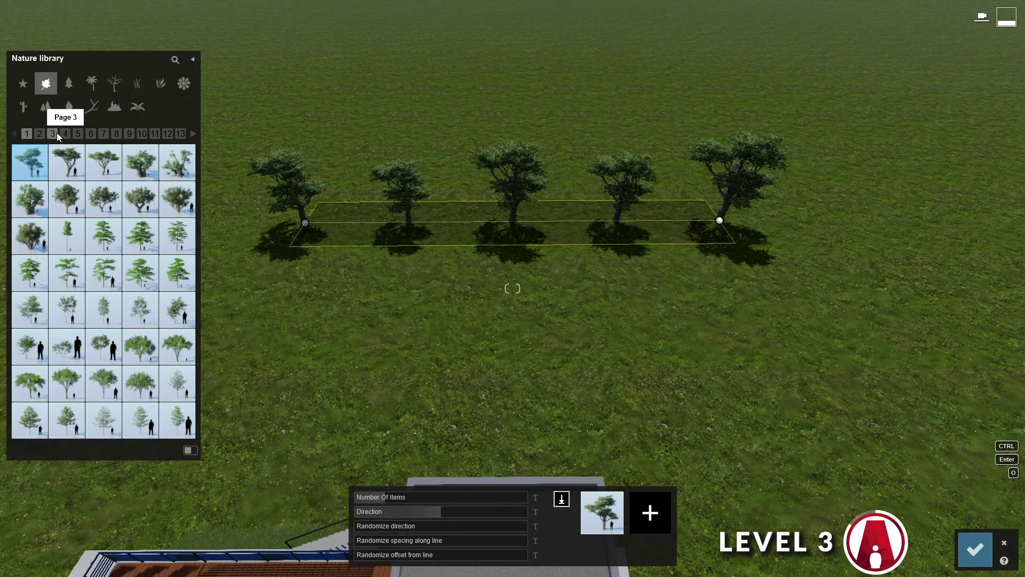
click(52, 134)
click(68, 82)
click(30, 133)
click(41, 278)
click(650, 513)
click(71, 275)
click(674, 513)
click(105, 275)
click(698, 511)
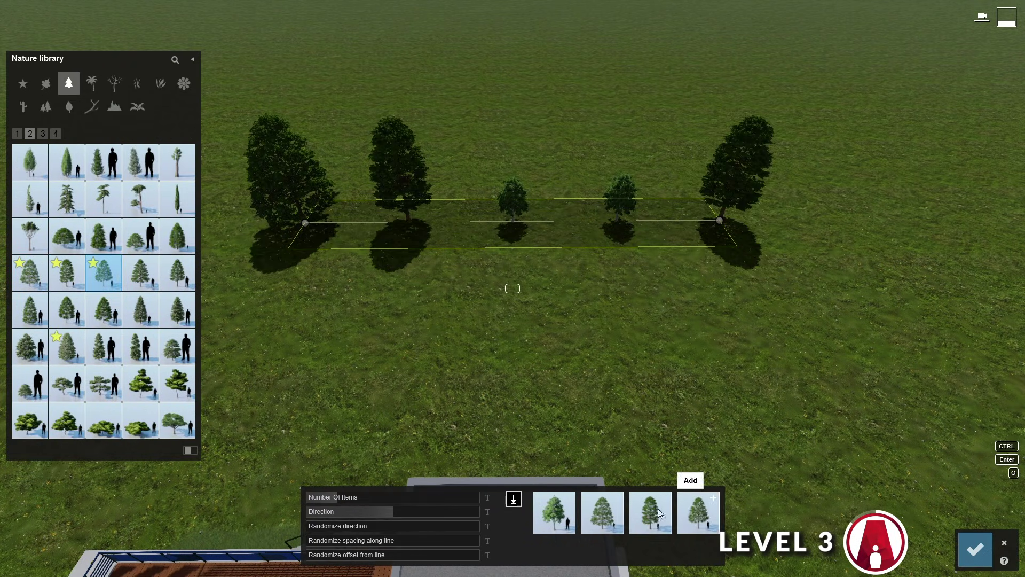
click(68, 347)
click(697, 507)
Randomize the tree line's direction, spacing and offset, and set the number of items to 45.
drag(402, 527, 434, 553)
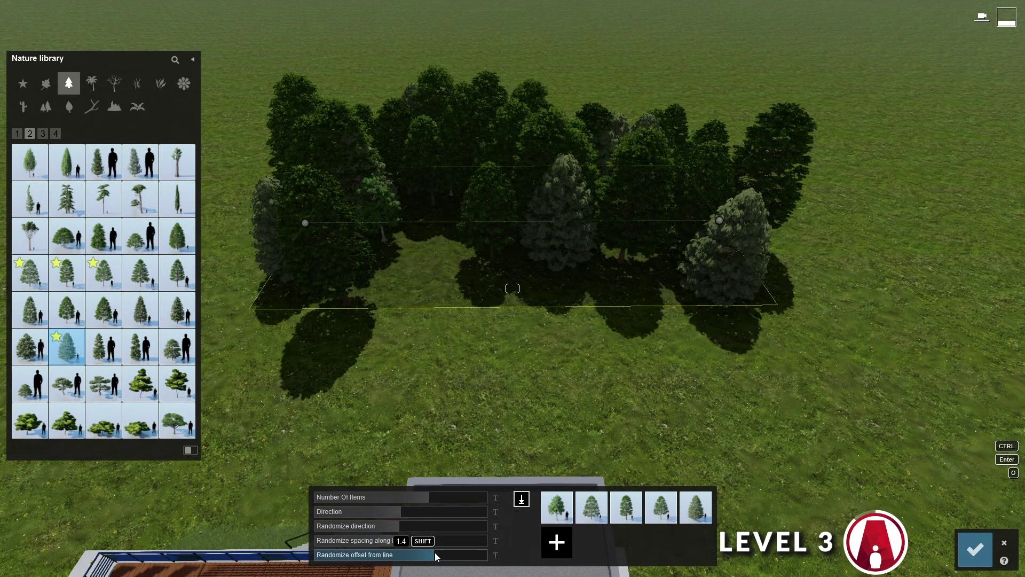
drag(400, 498, 424, 497)
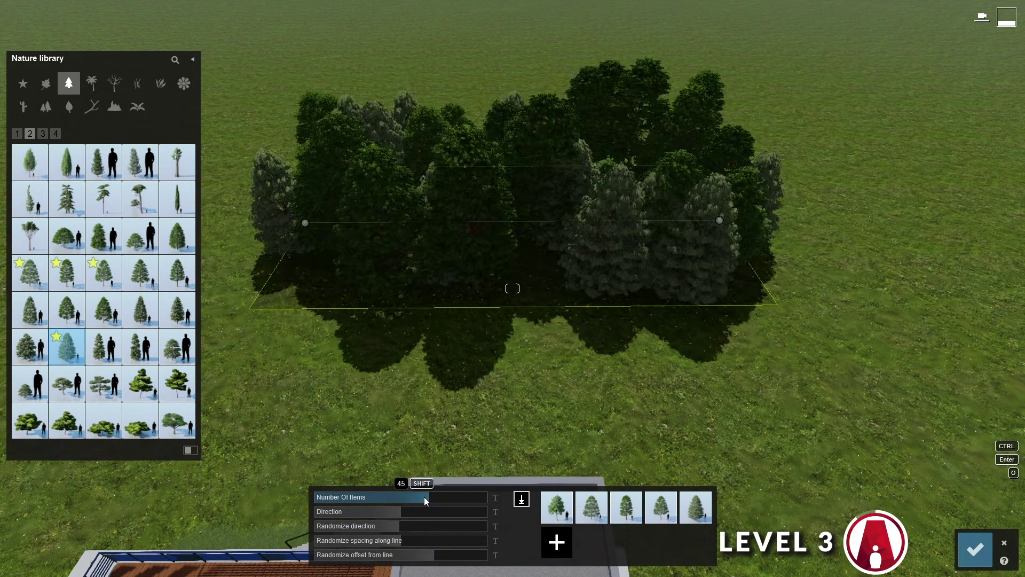
Paint a low ground-cover plant from the nature models under and around the group of trees.
click(141, 87)
click(30, 133)
click(67, 273)
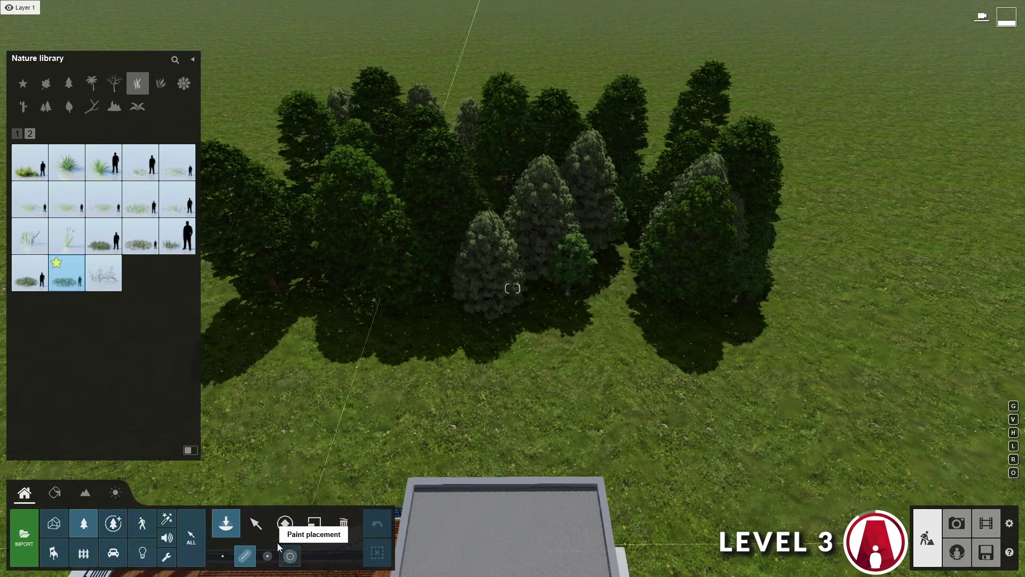
click(276, 524)
click(436, 551)
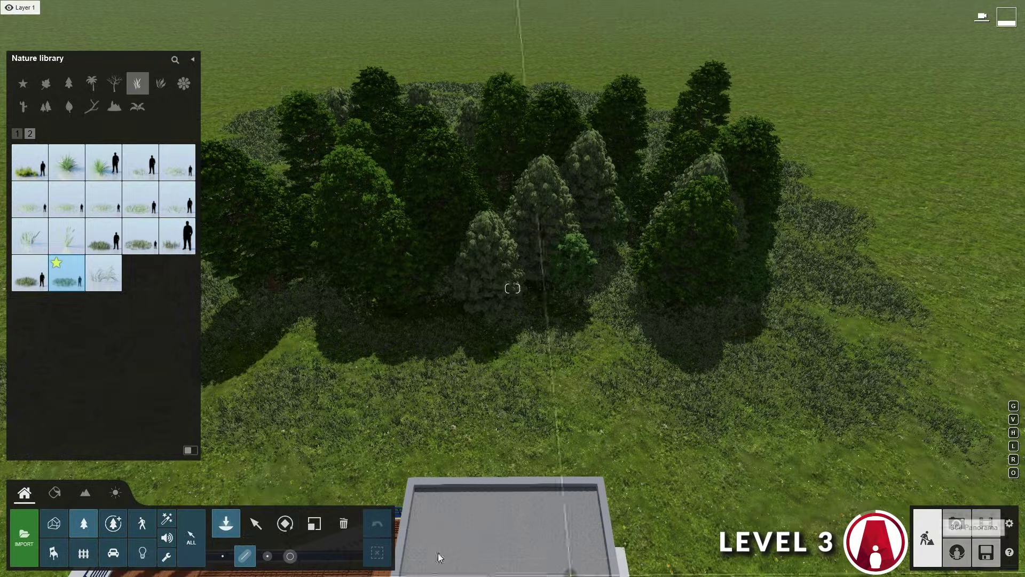
Place two different fine-detail trees on the grass just outside the round window.
click(114, 524)
key(s)
right_drag(367, 342, 385, 369)
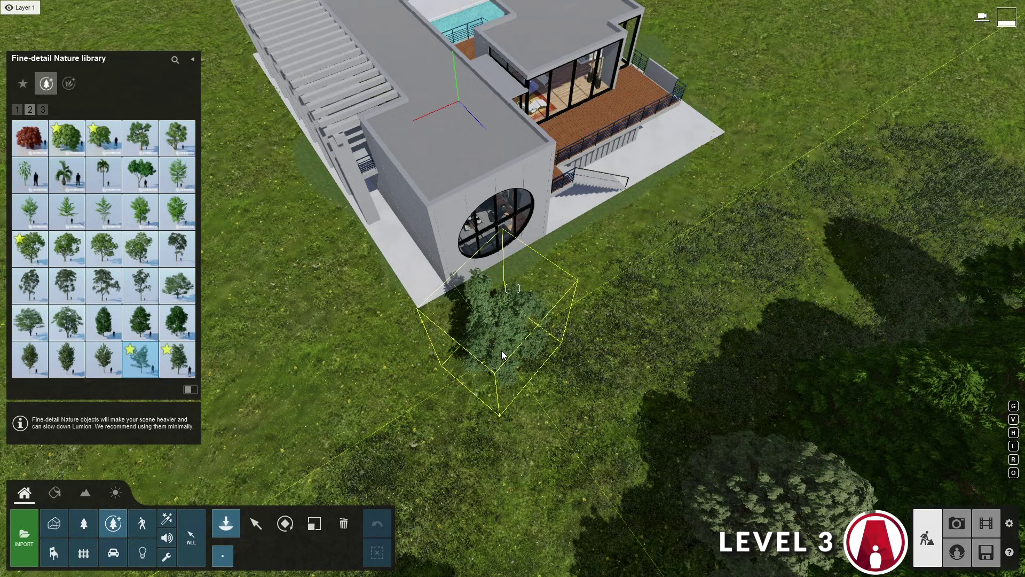
click(501, 351)
click(177, 359)
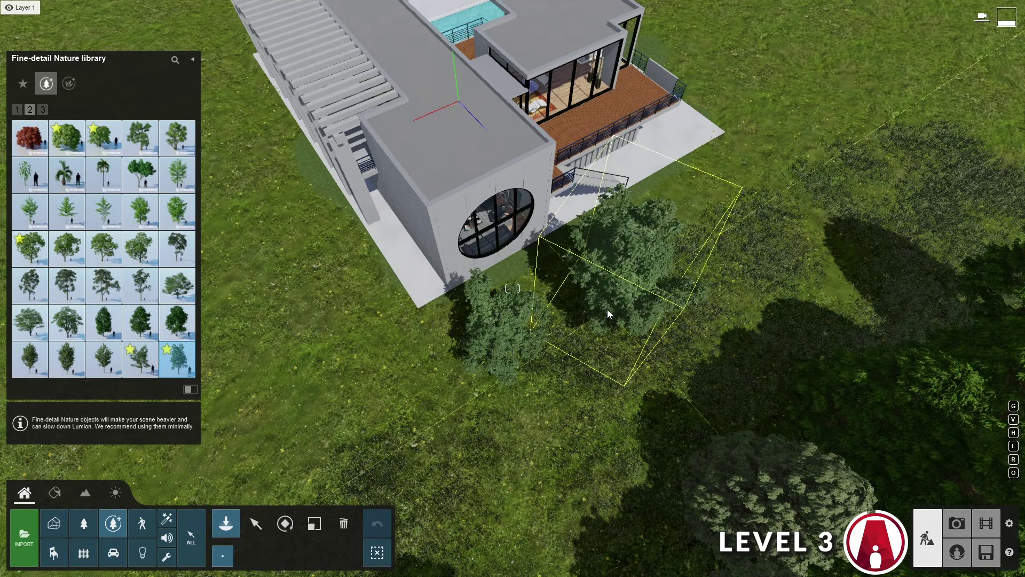
click(607, 309)
Switch to photo mode and restore the saved living room camera view of photo 1.
click(957, 523)
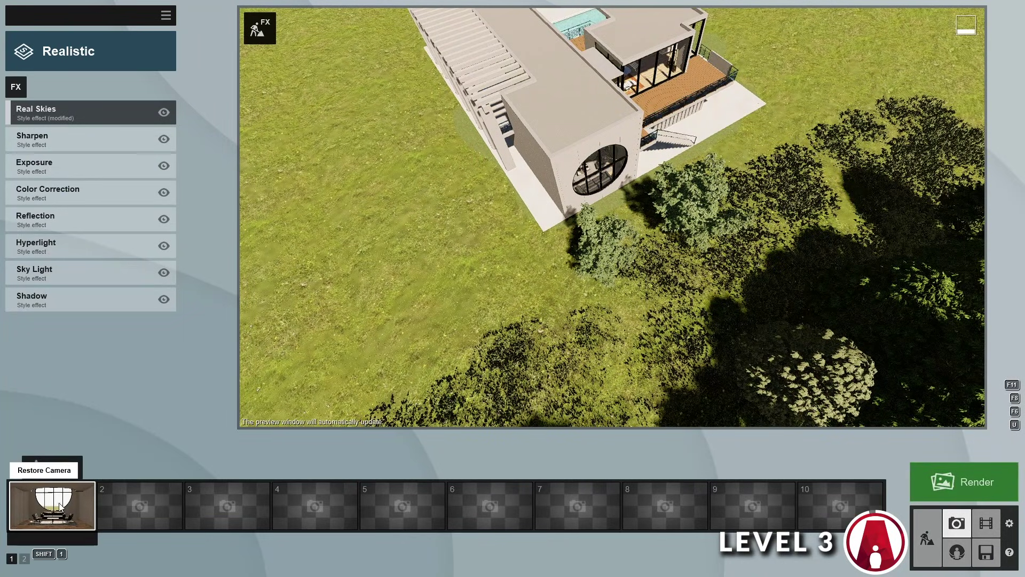
click(57, 504)
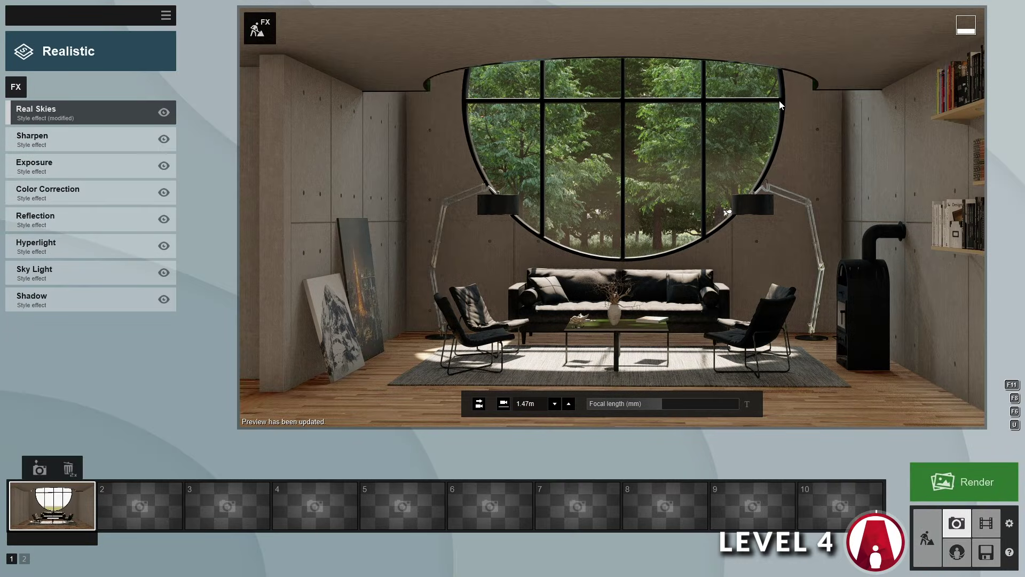
Examine the Sky Light effect of the Realistic style.
click(48, 269)
click(152, 213)
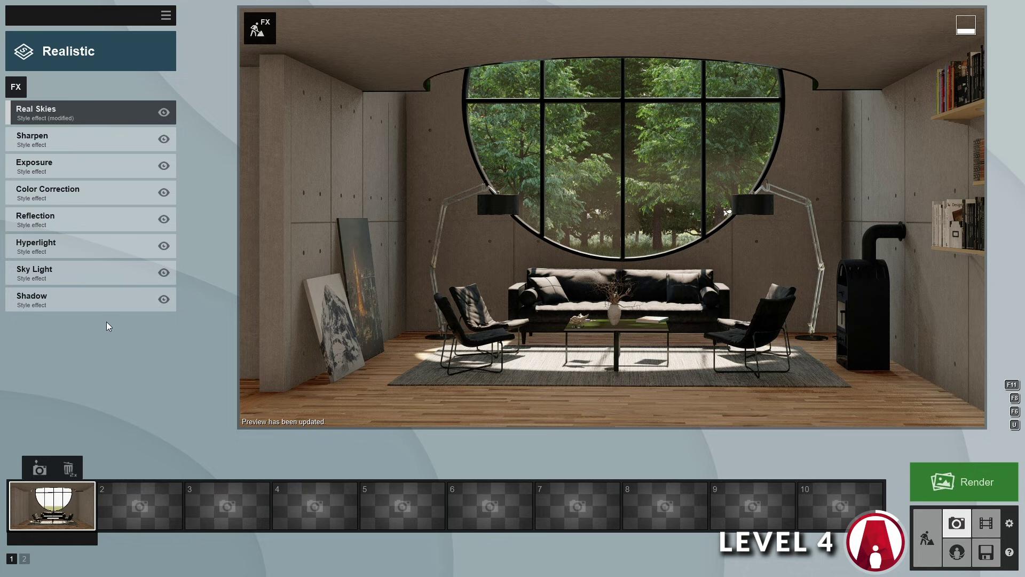
Raise the strength of the Hyperlight effect in the Realistic style.
click(104, 251)
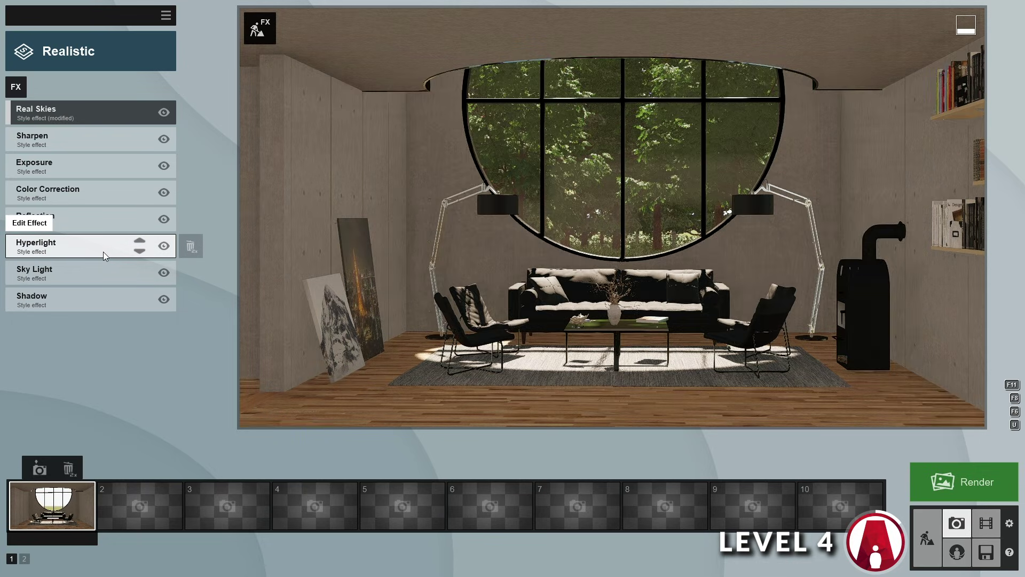
drag(84, 134, 179, 138)
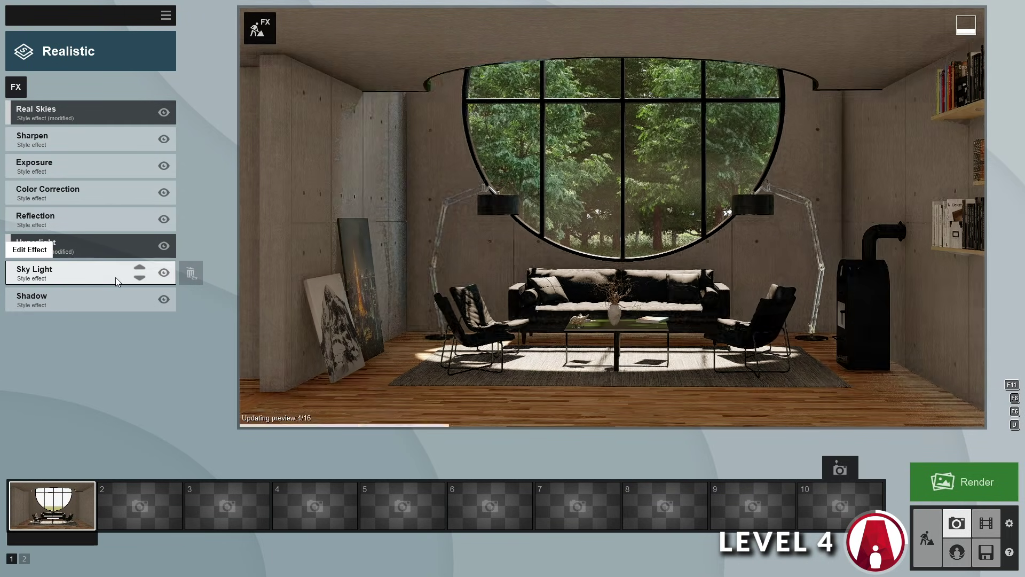
Set Sky Light to Ultra render quality with Sky Light in Planar Reflections enabled, and adjust the Shadow effect.
click(115, 278)
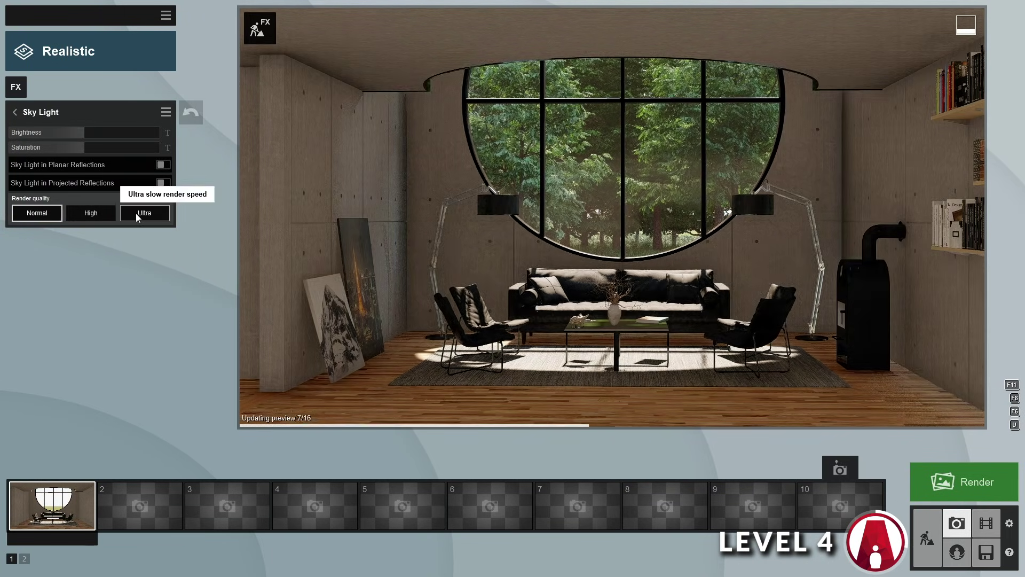
click(138, 213)
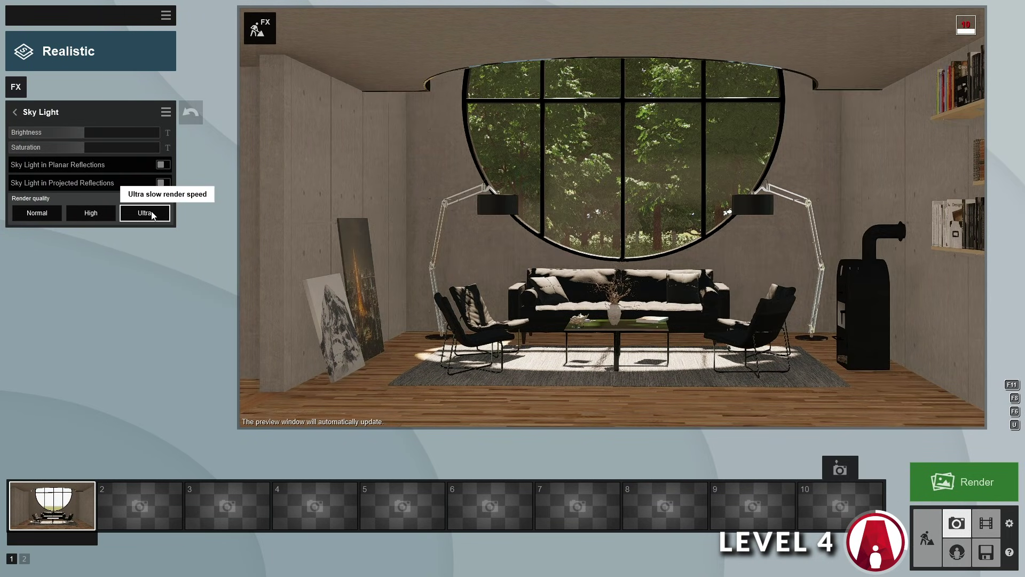
click(164, 166)
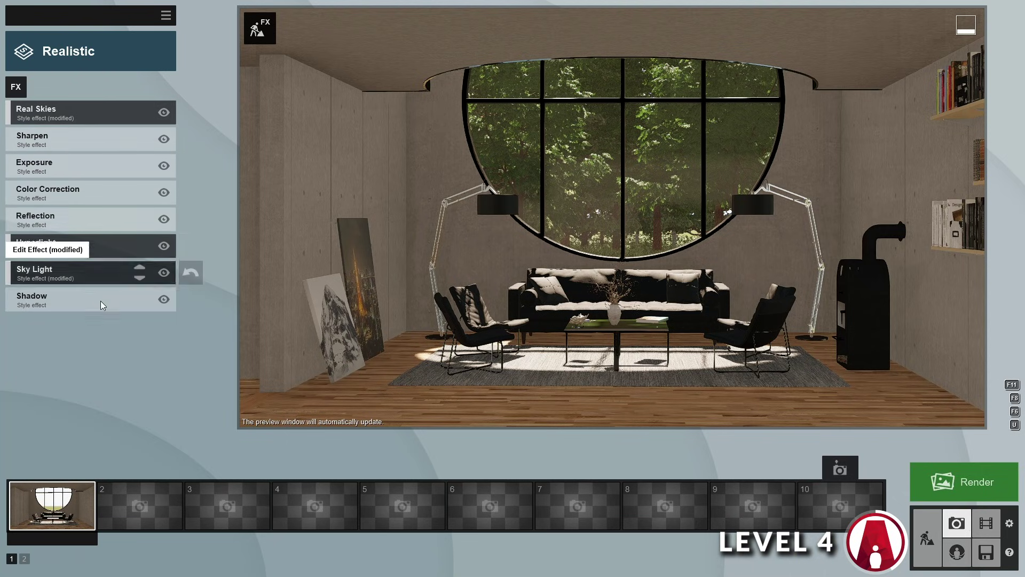
click(116, 300)
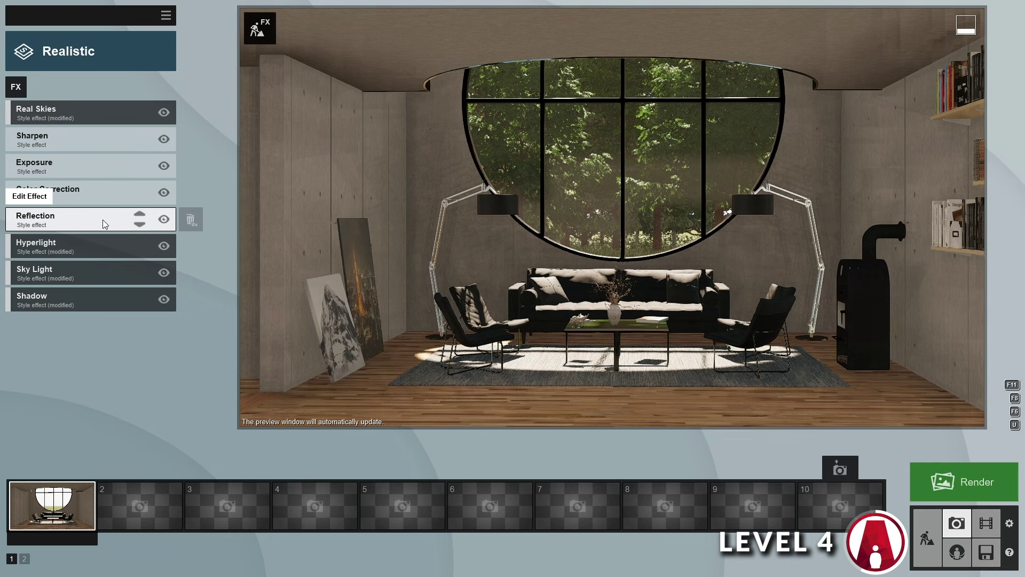
Add a reflection plane on the round window's glass and set the Reflection preview quality to High.
click(103, 219)
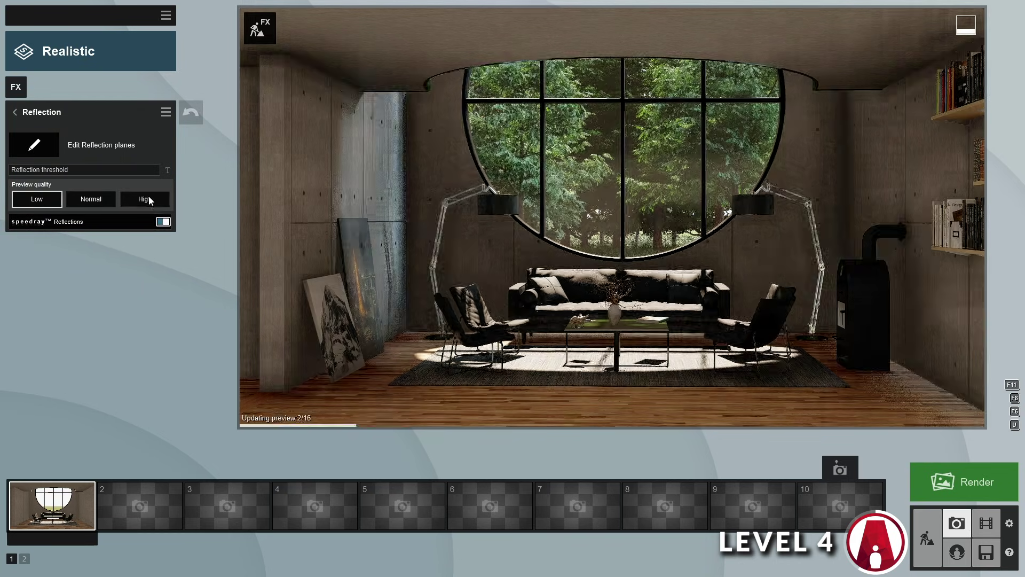
click(37, 143)
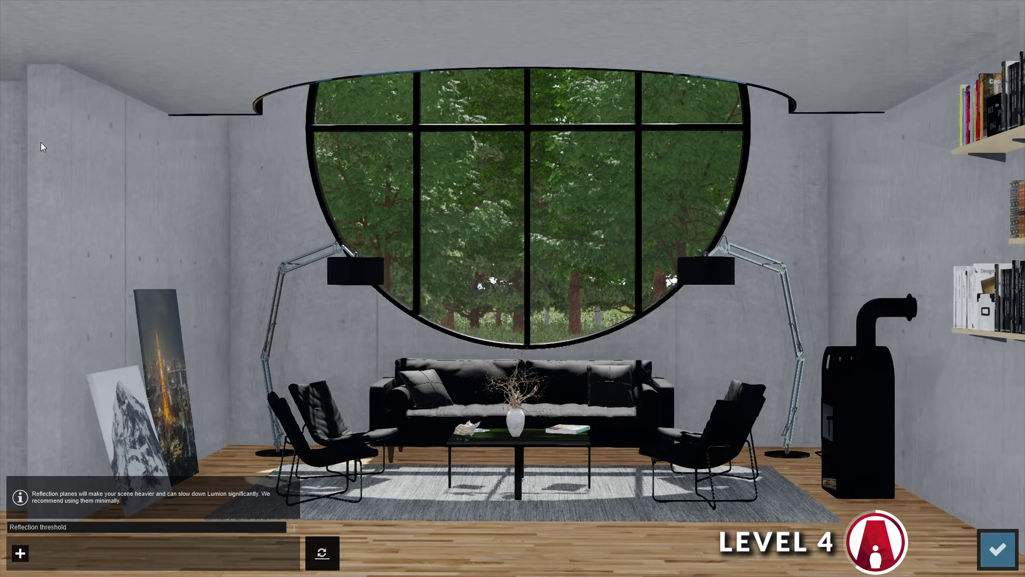
click(20, 554)
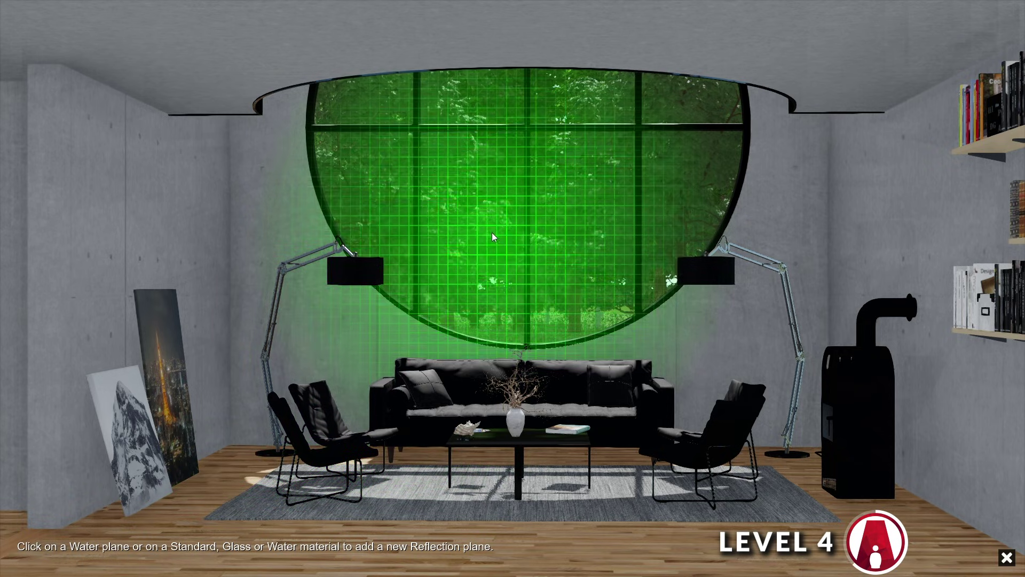
click(492, 231)
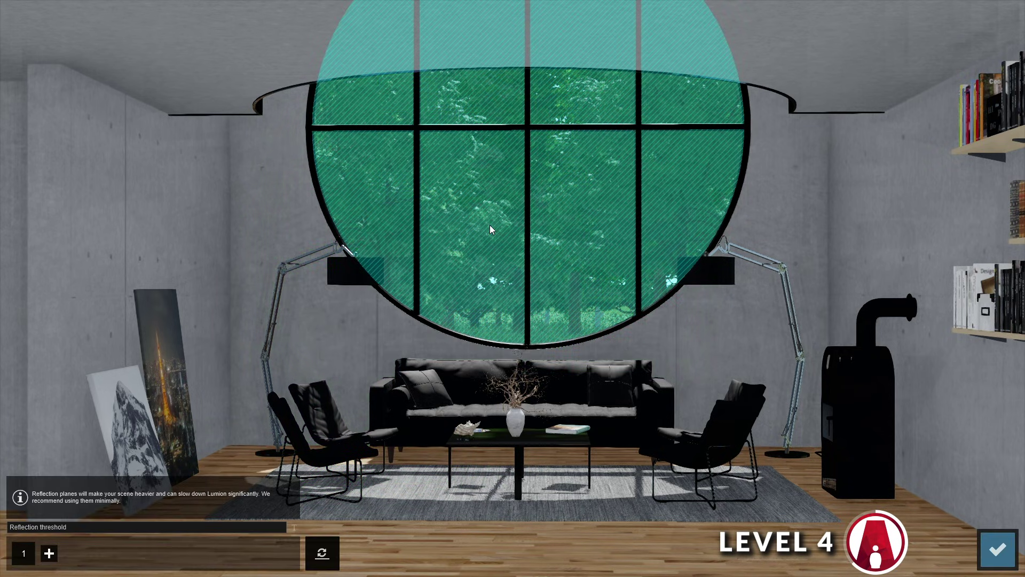
click(997, 550)
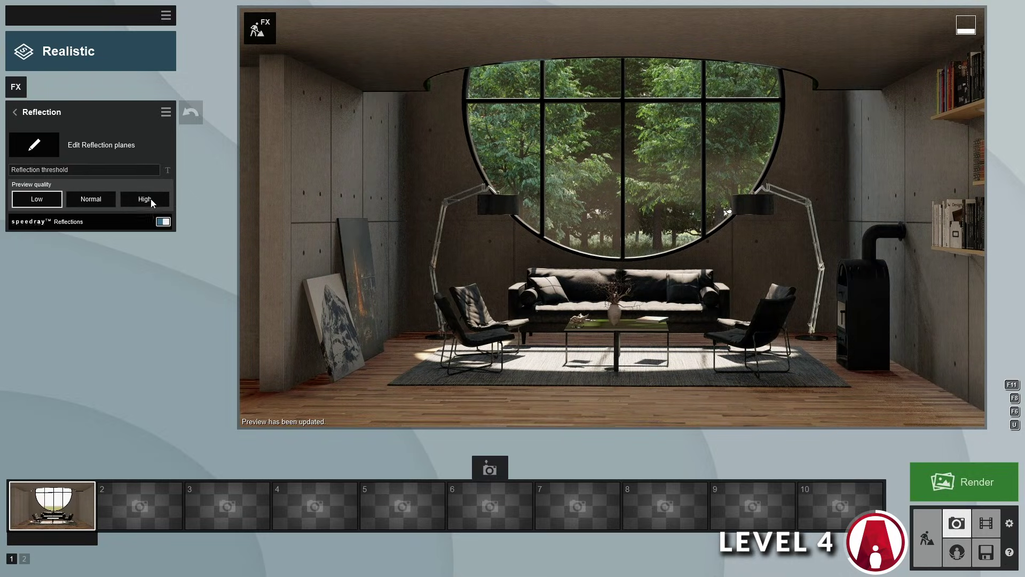
click(150, 199)
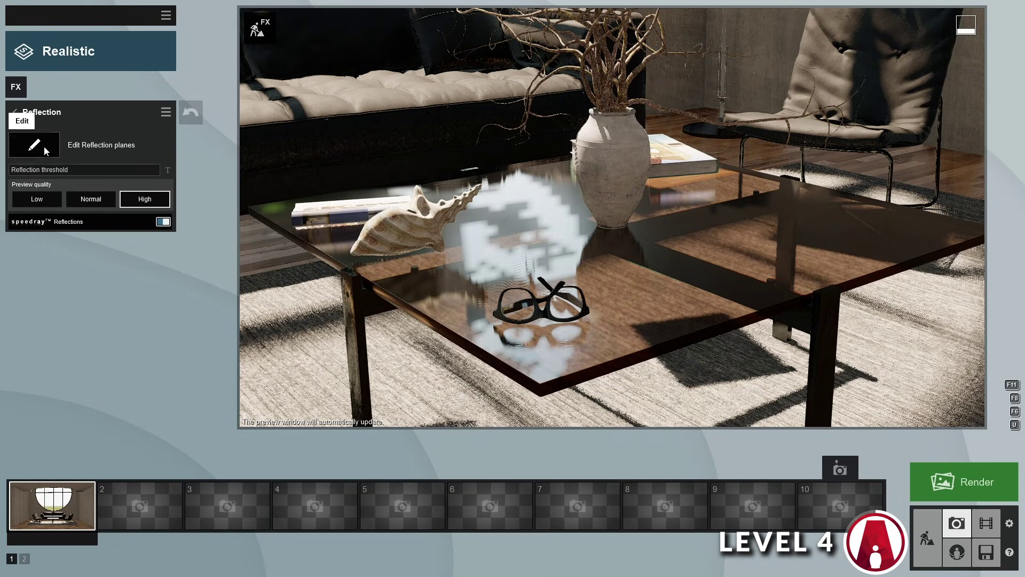
Add a second reflection plane on the coffee table's glass top and store the table close-up camera as photo 2.
click(44, 147)
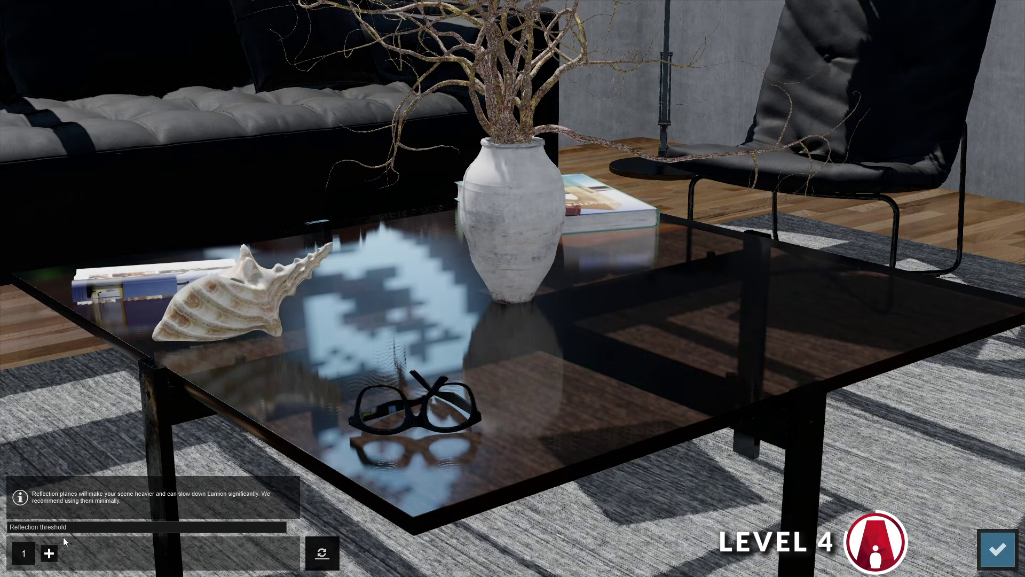
click(48, 552)
click(393, 278)
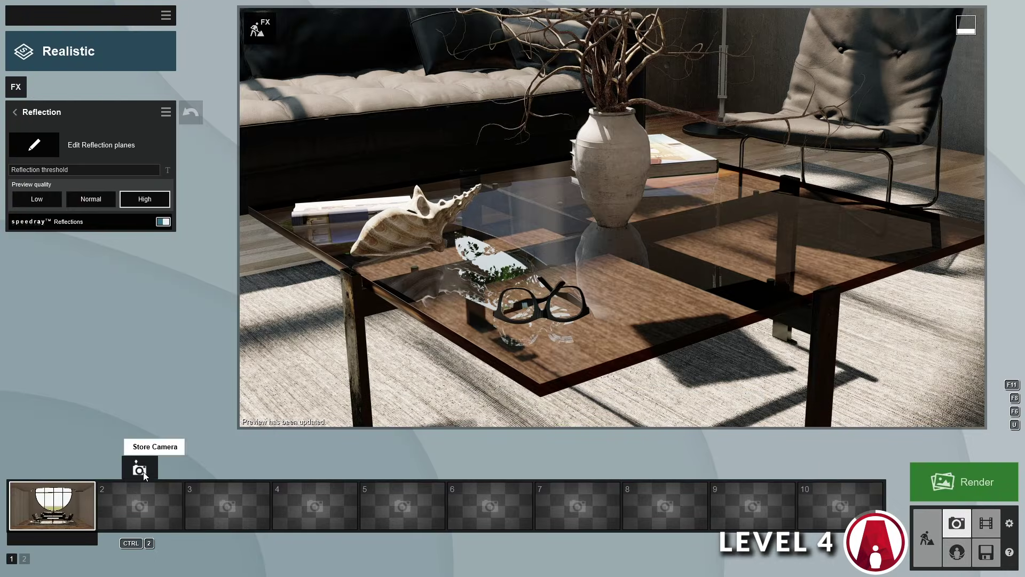
click(140, 470)
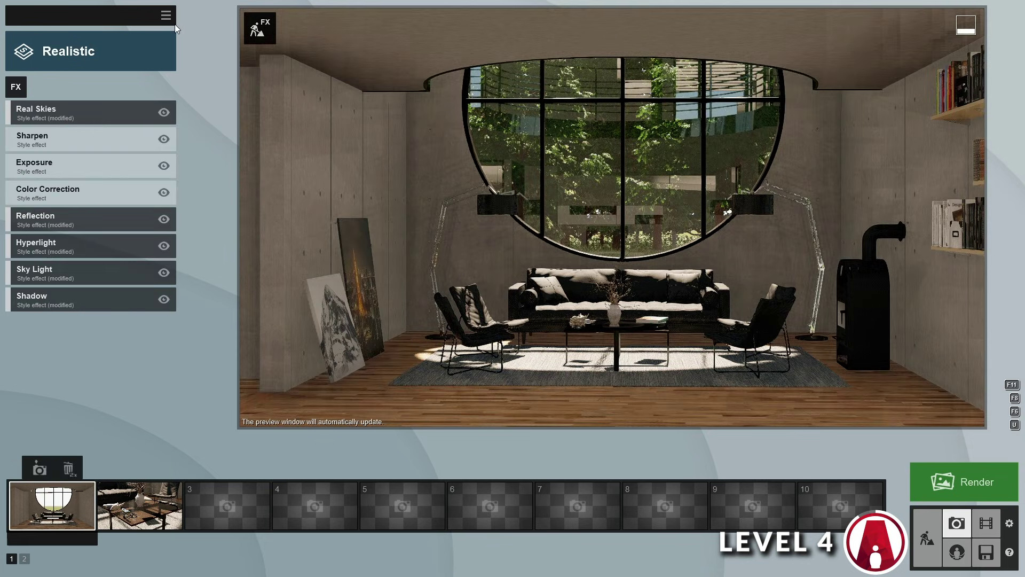
Copy all effects of photo 1 and paste them into photo 2.
click(169, 22)
click(101, 23)
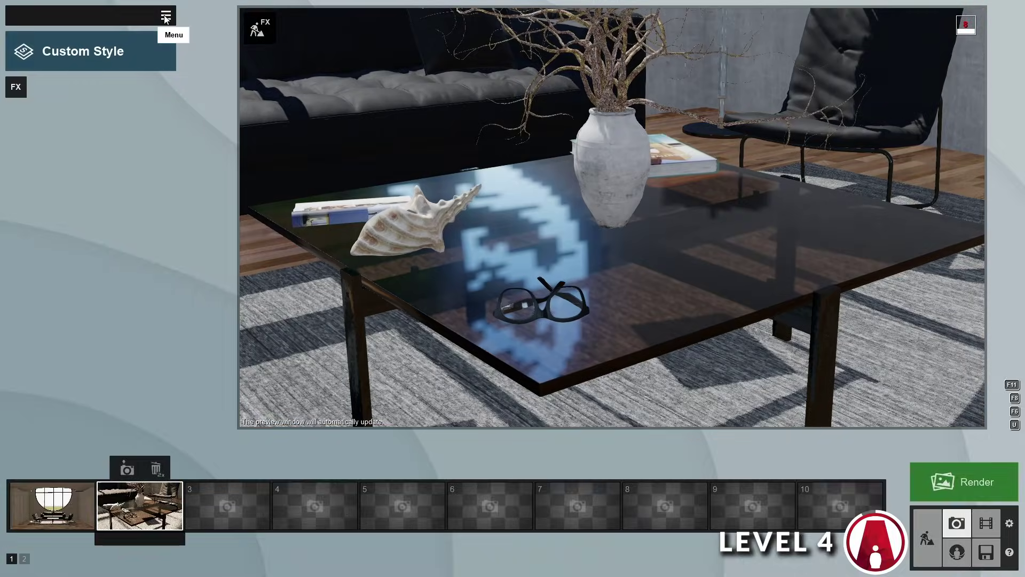
click(166, 20)
click(190, 24)
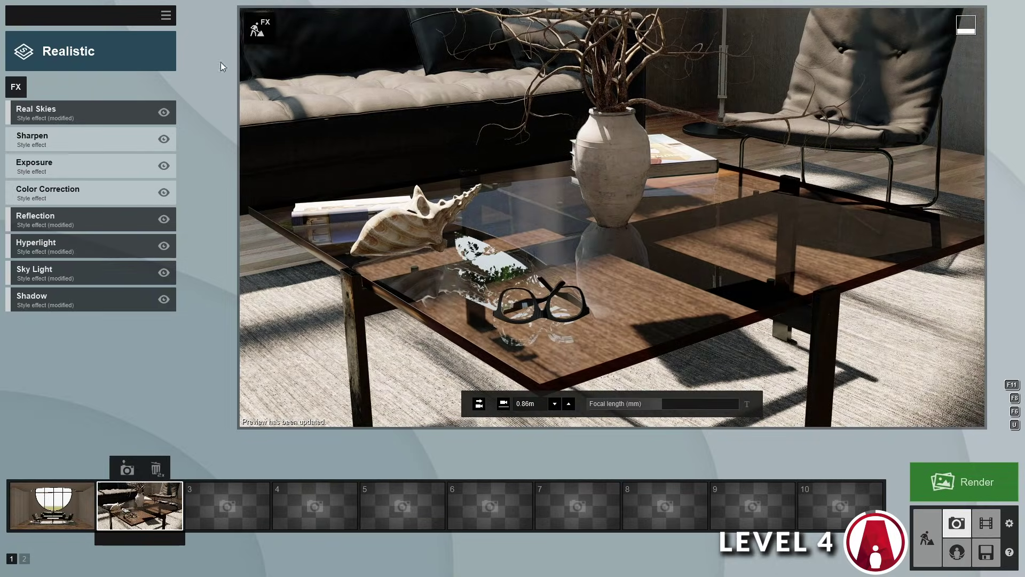
Save the effects of photo 2 to an effects file.
click(166, 16)
click(187, 28)
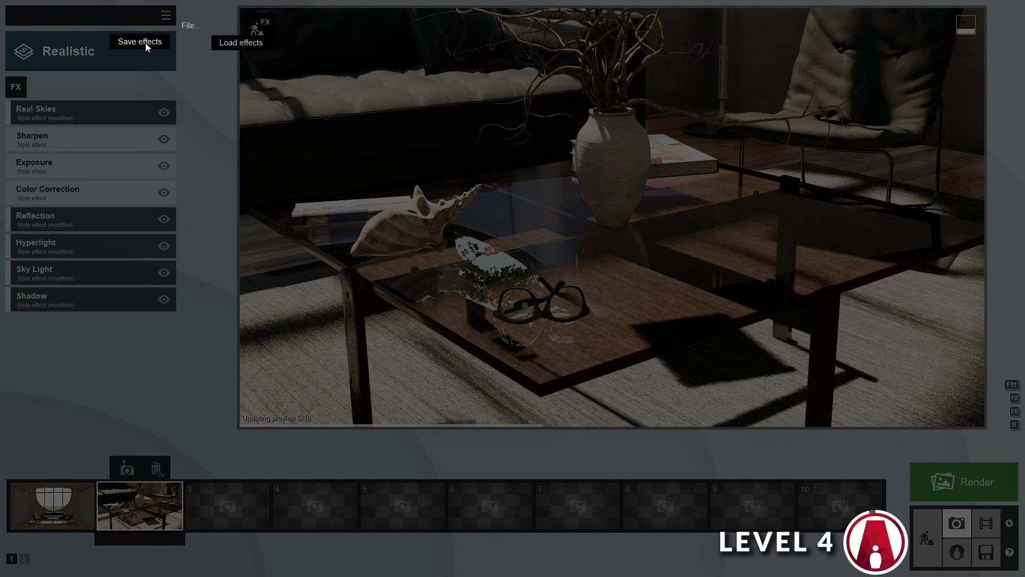
click(146, 43)
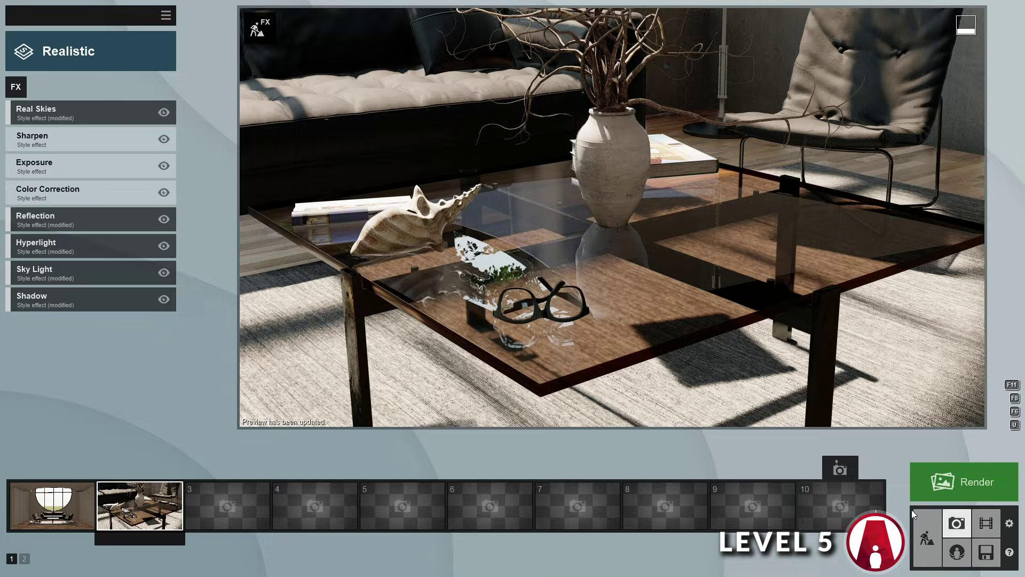
Return to build mode and replace the leather material of the sofa's seat and back cushions with a Standard material.
click(929, 534)
right_drag(771, 470, 771, 427)
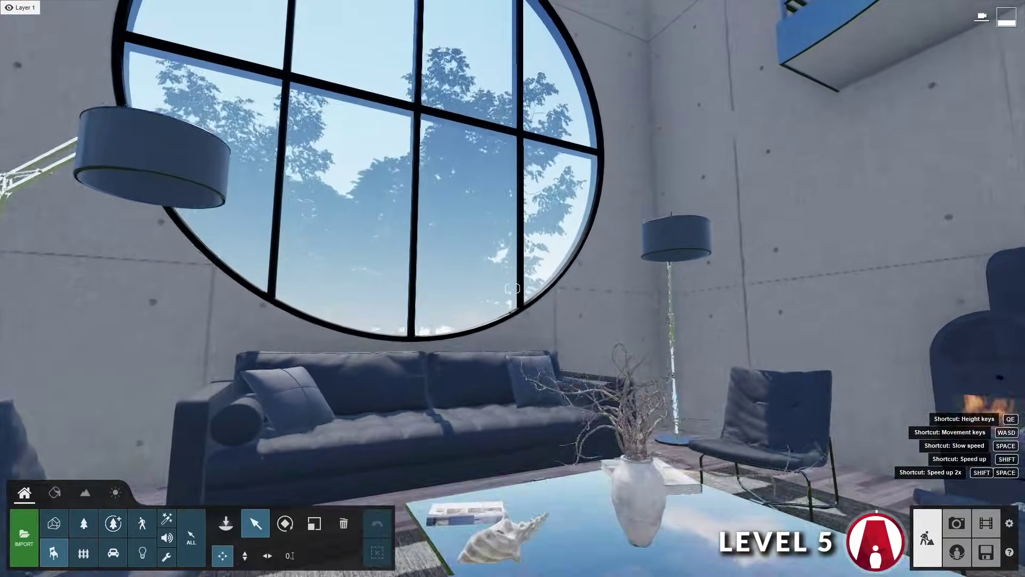
key(w)
right_drag(513, 288, 416, 237)
key(a)
key(d)
click(55, 492)
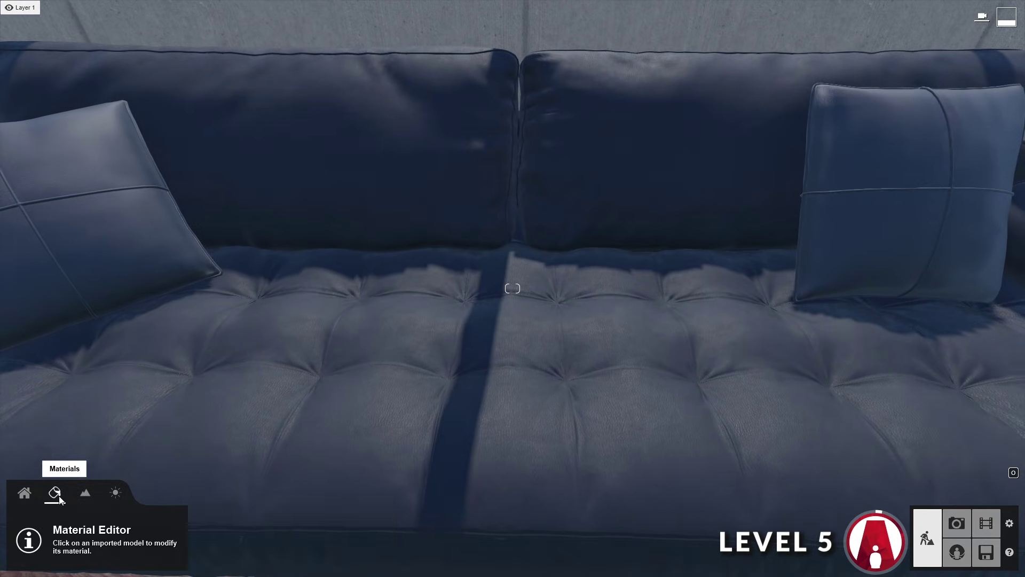
click(481, 388)
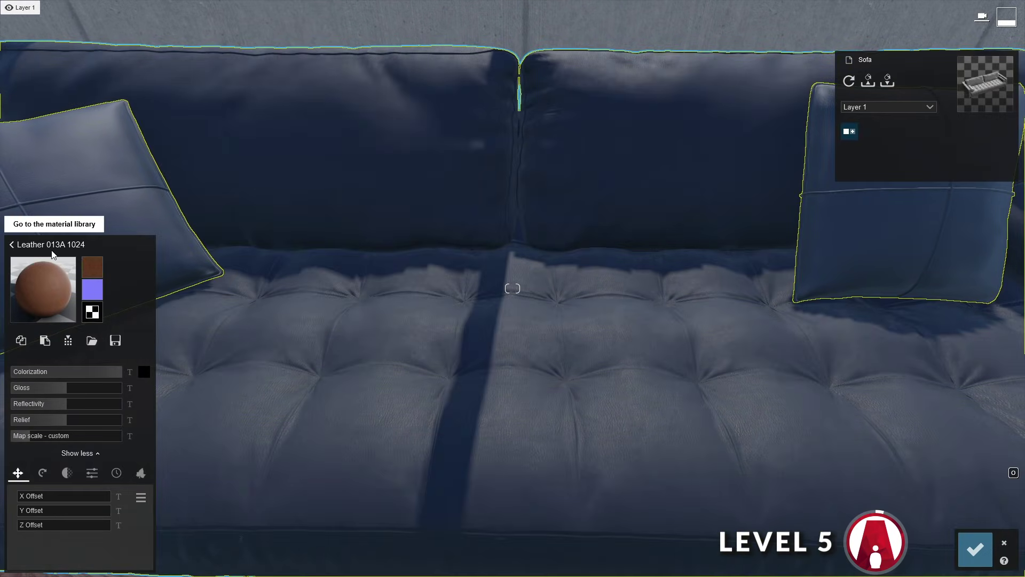
click(46, 250)
click(190, 218)
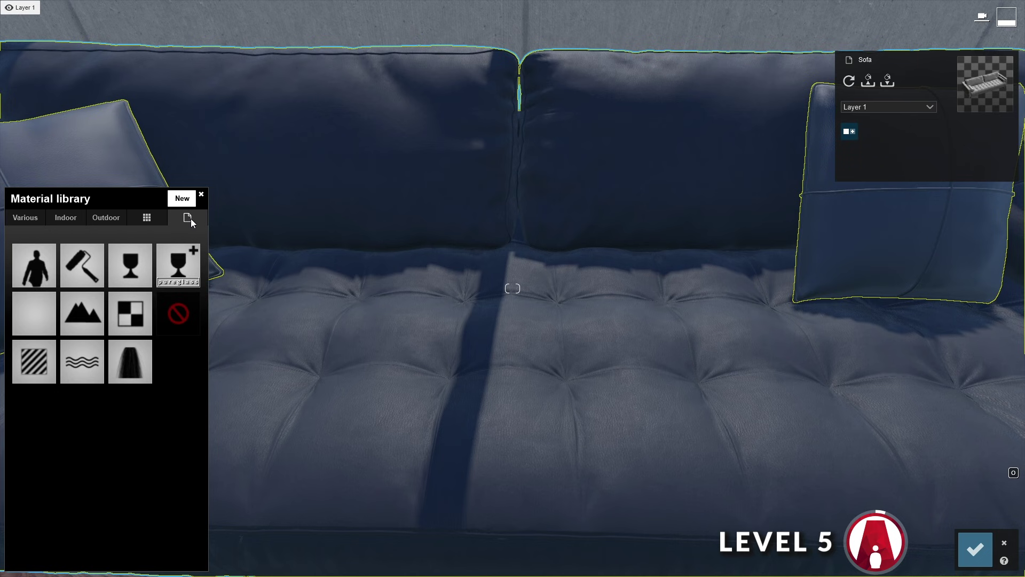
click(44, 352)
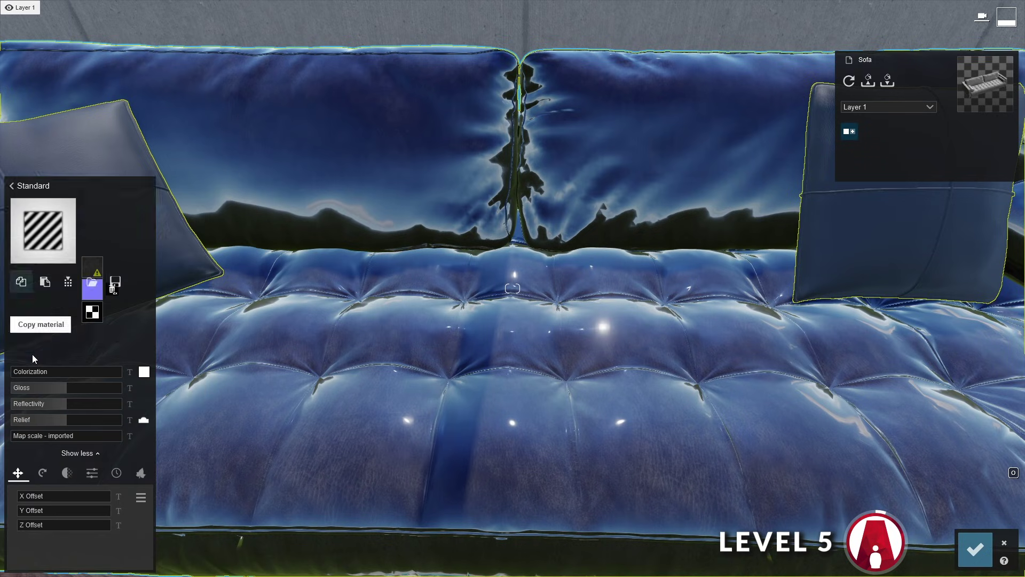
Load a normal map for the sofa material, lower its gloss, and adjust its reflectivity and relief.
click(96, 280)
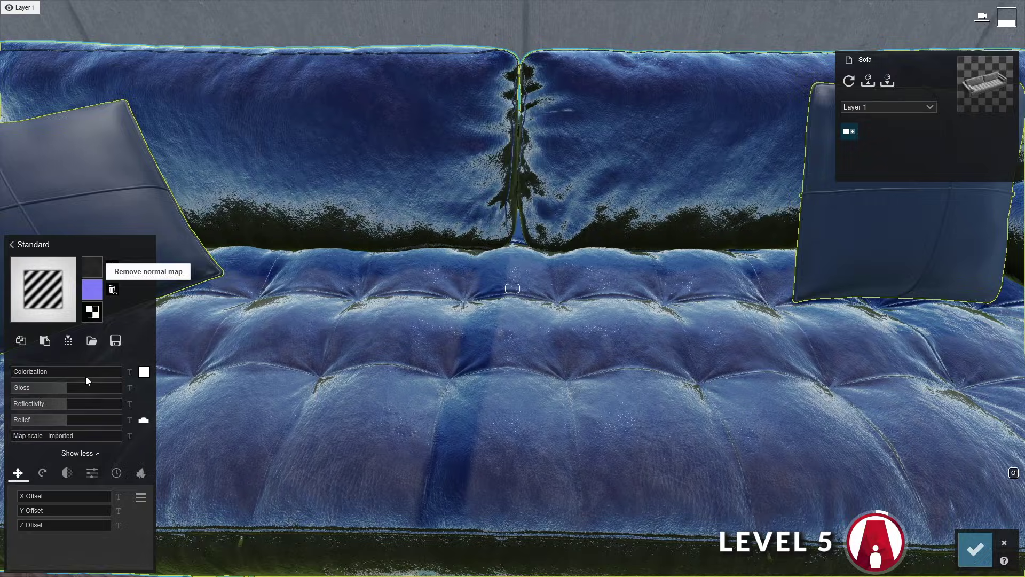
drag(66, 387, 53, 389)
drag(52, 403, 69, 424)
Replace the living room's wood floor material with a Standard material.
key(a)
right_drag(448, 395, 496, 382)
right_drag(513, 288, 512, 310)
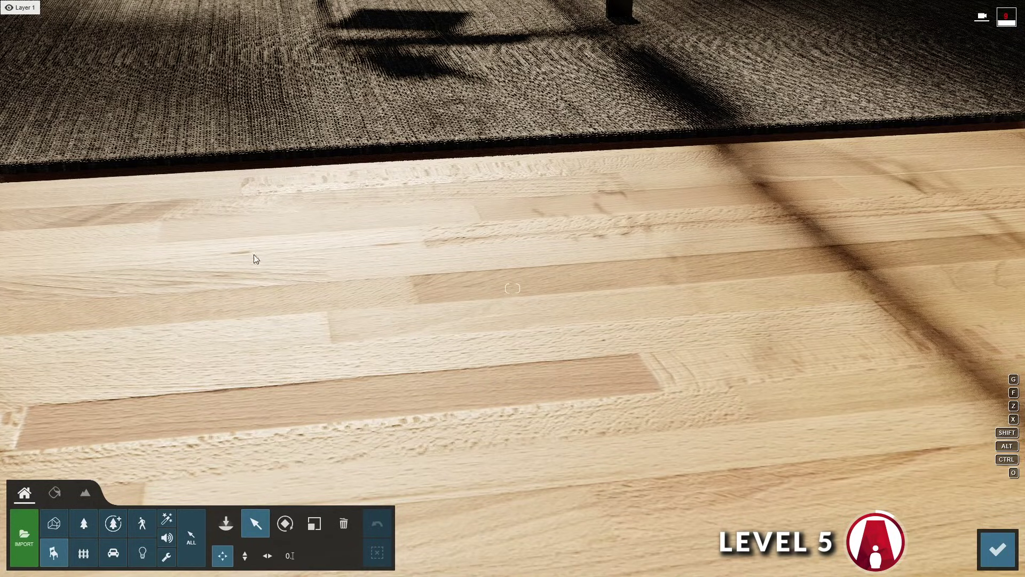
click(87, 490)
click(198, 305)
click(41, 286)
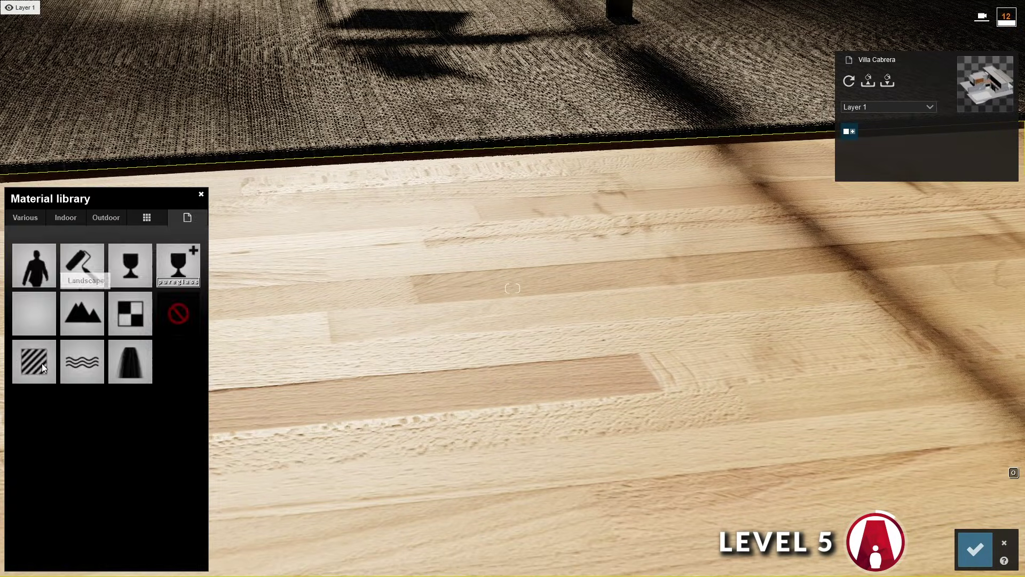
click(42, 363)
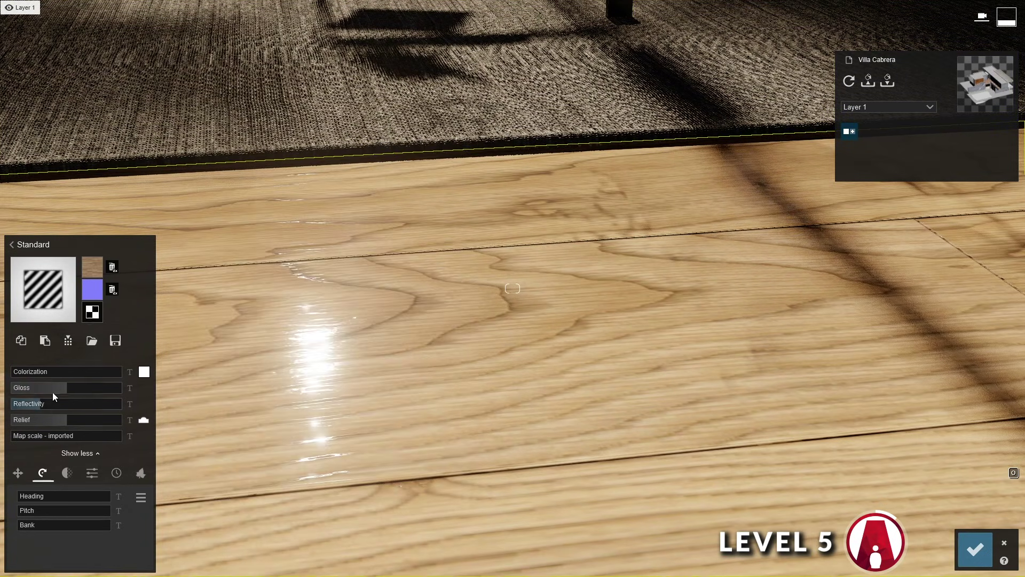
Lower the floor material's gloss, set its map scale to about 2.1, and adjust the heading of the planks.
drag(53, 390, 39, 437)
key(s)
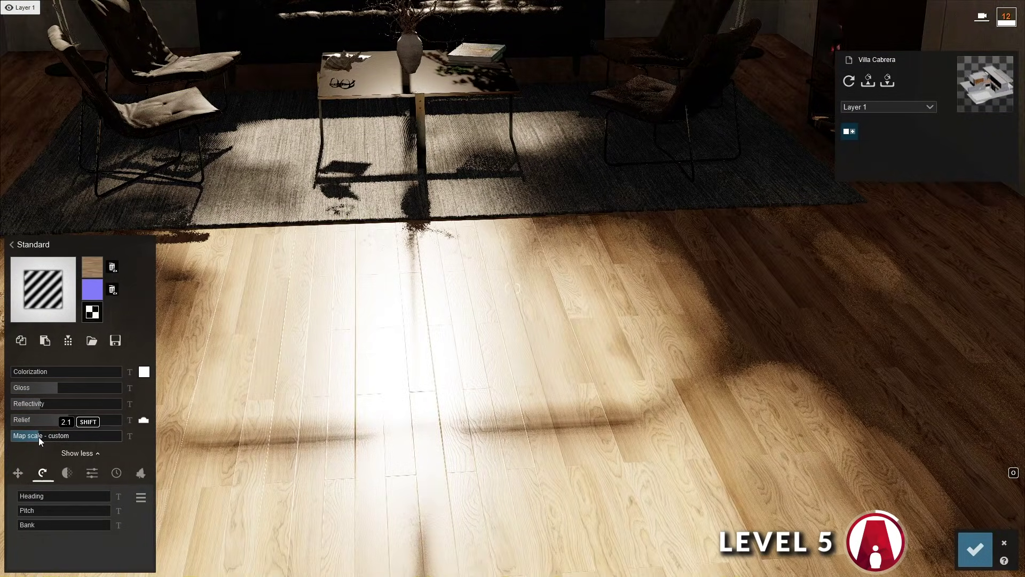
drag(34, 499, 43, 499)
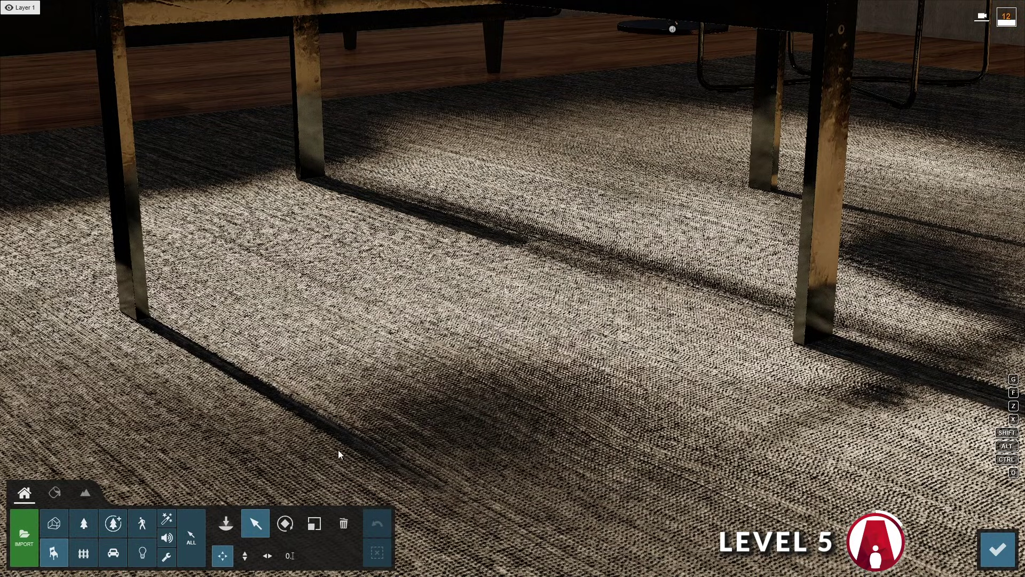
Apply the Black Velvet Fur material to the rug under the coffee table and load the Rug image as its color map.
click(56, 492)
click(521, 380)
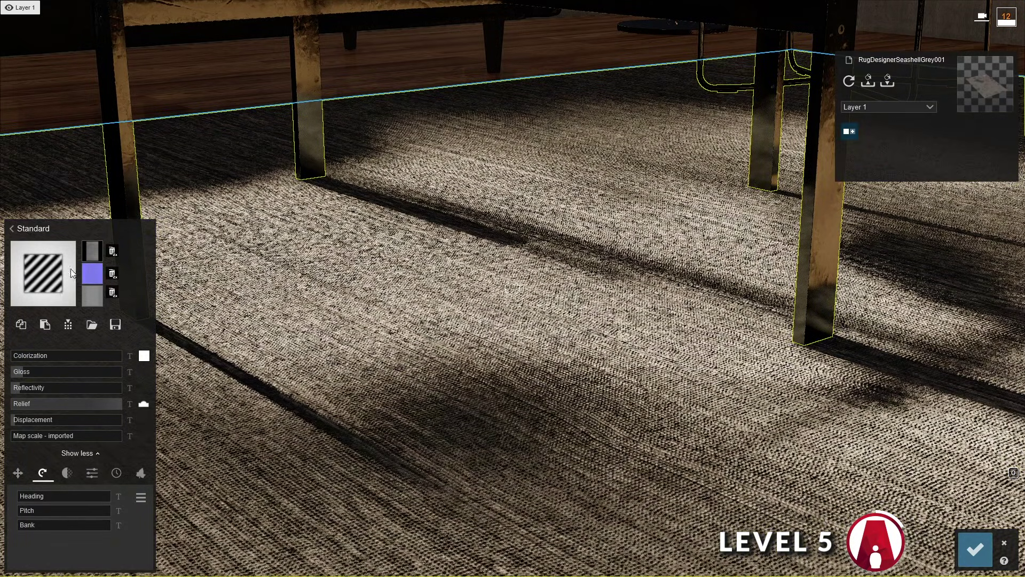
click(29, 219)
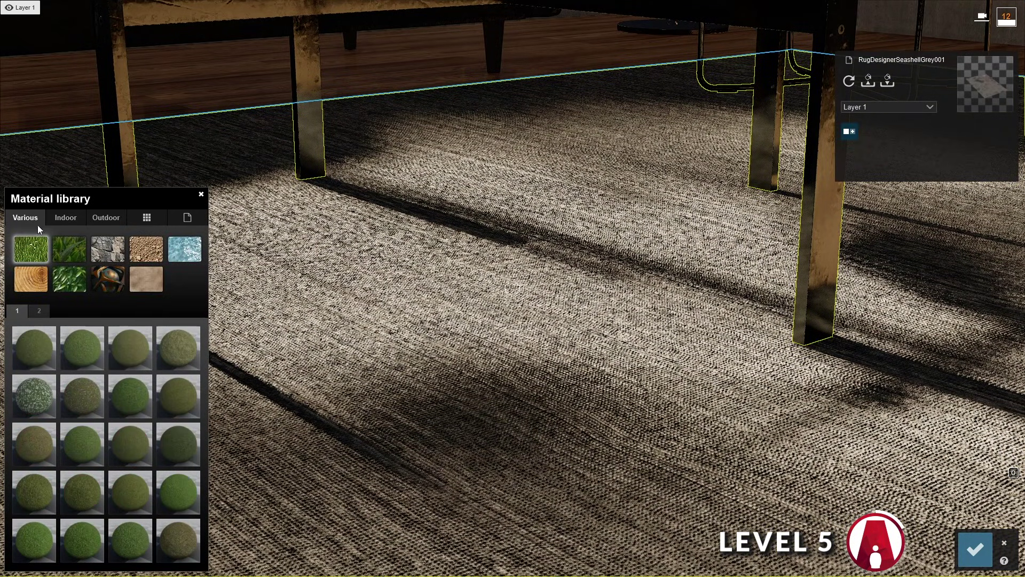
click(143, 276)
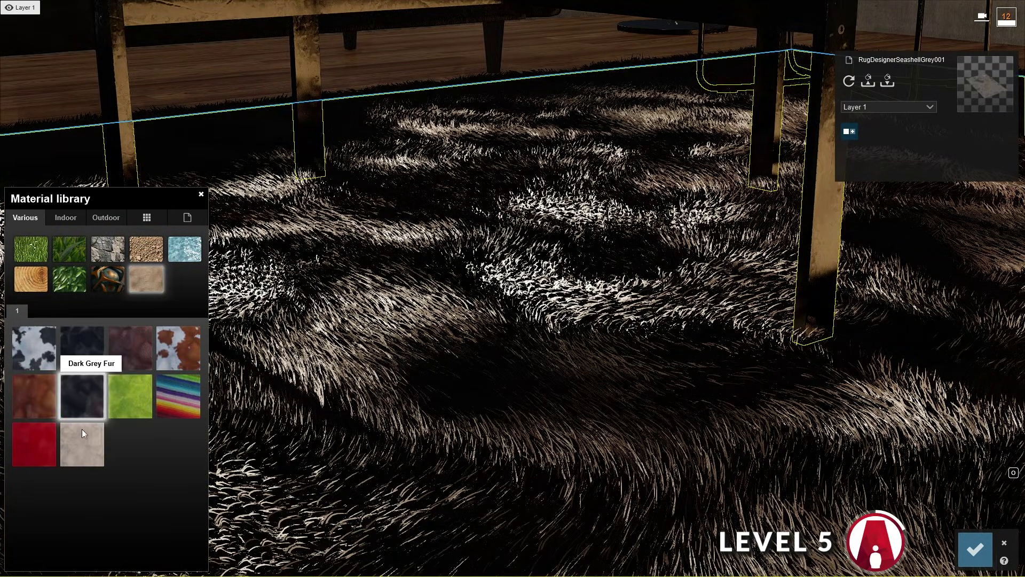
click(82, 431)
double_click(84, 360)
click(98, 317)
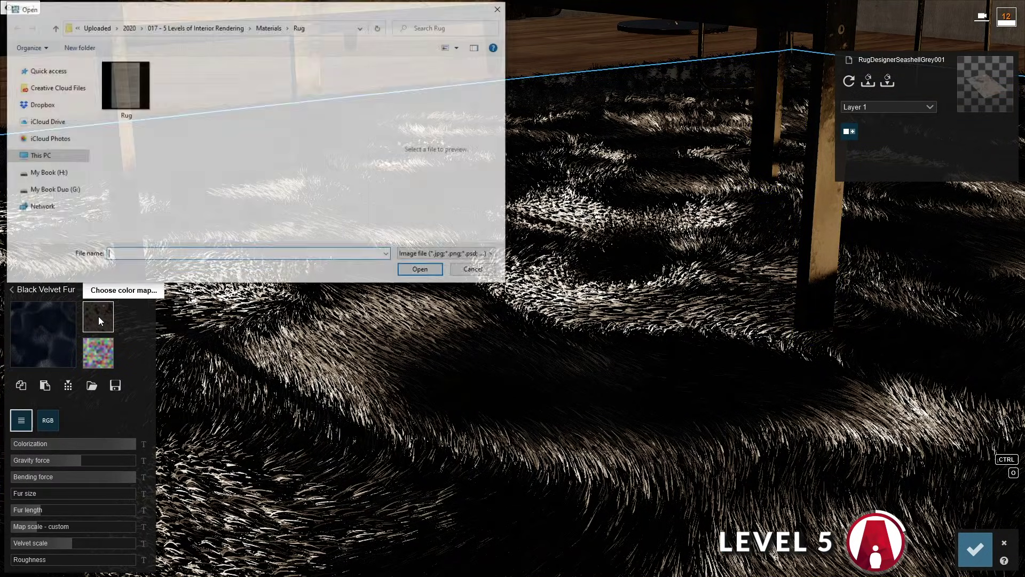
double_click(125, 86)
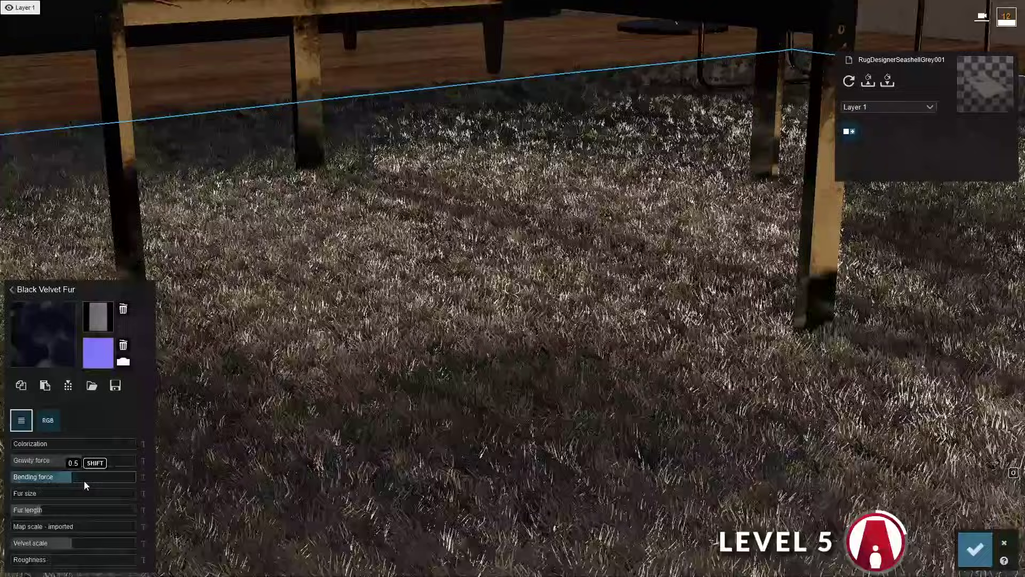
Adjust the rug fur's bending force, lower its gravity force, velvet scale and fur length to minimum, and remove the normal map.
click(81, 480)
drag(62, 464, 12, 464)
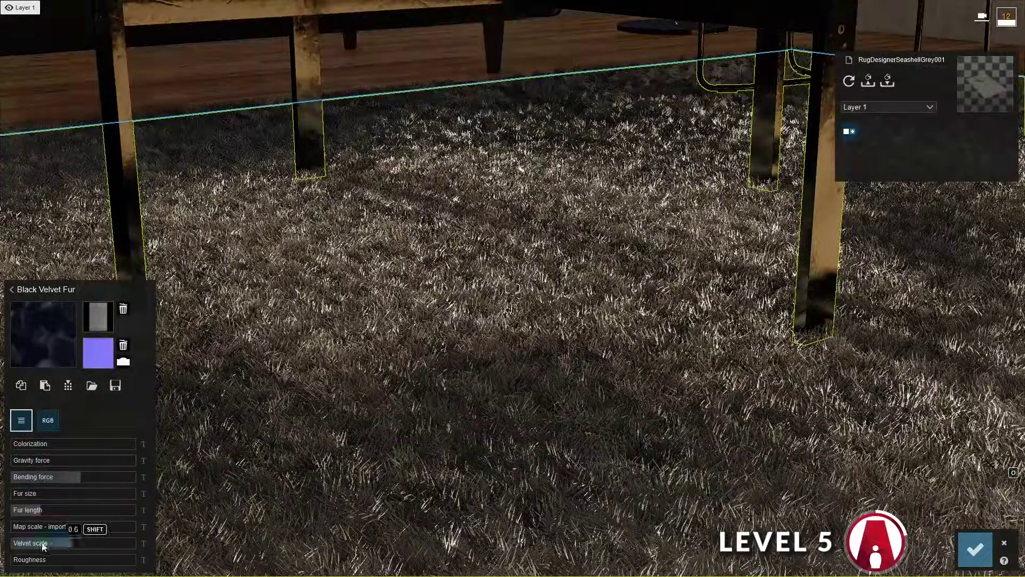
drag(41, 544, 11, 545)
click(18, 511)
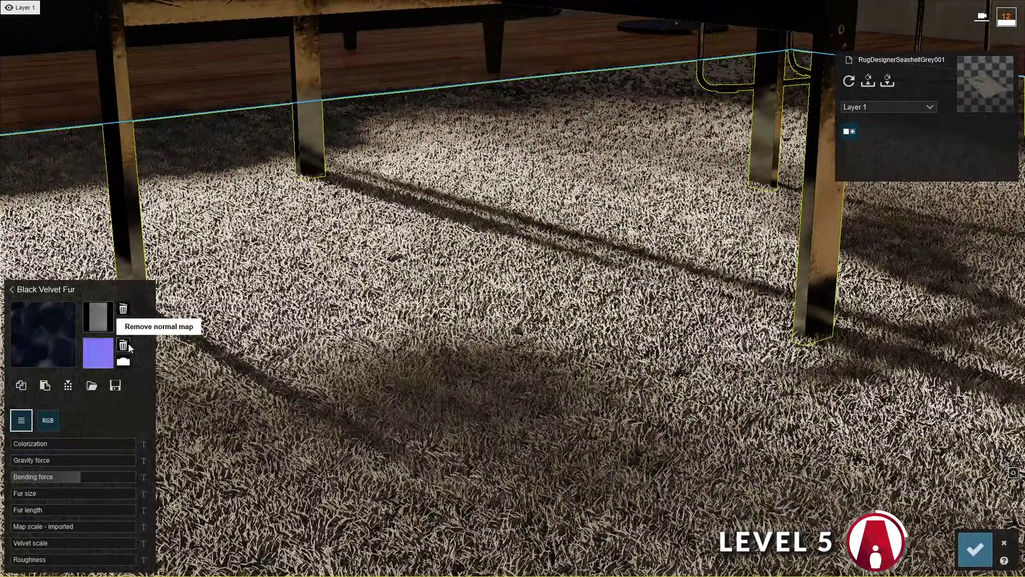
click(124, 346)
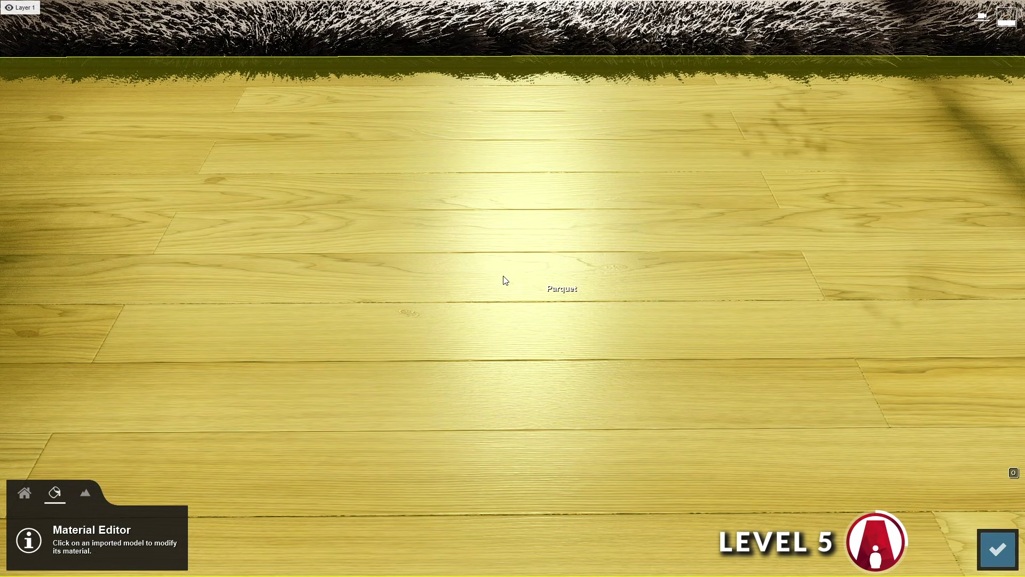
Raise the weathering amount on the living room's parquet floor material.
click(489, 275)
click(117, 473)
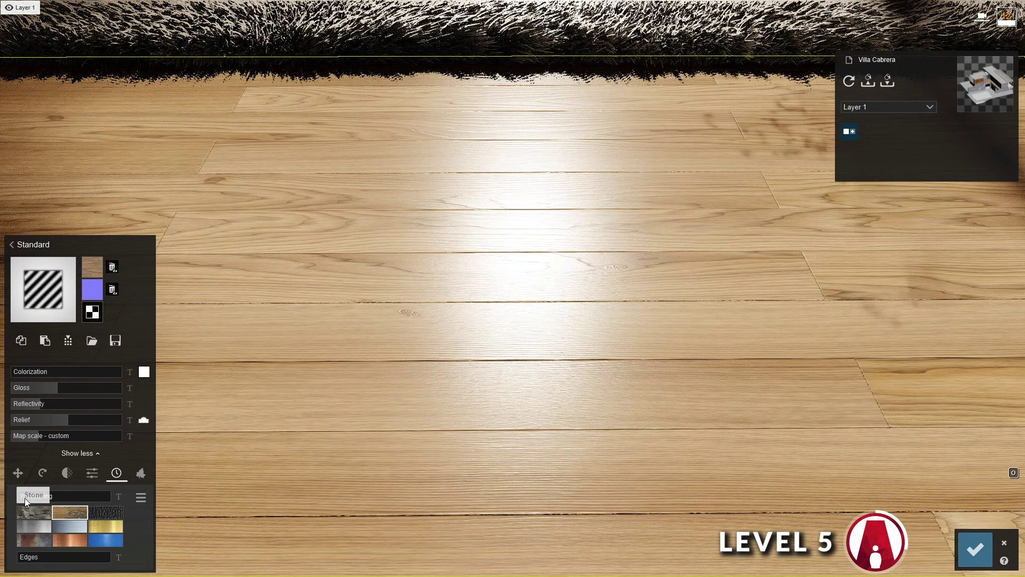
mouse_move(20, 495)
mouse_down()
mouse_move(114, 504)
mouse_move(107, 500)
mouse_up()
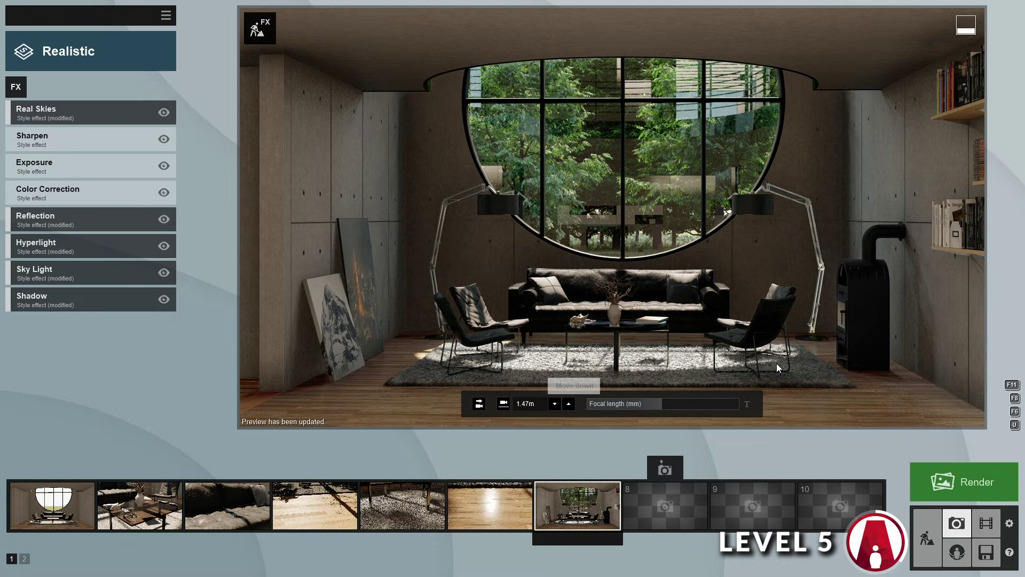
Add a Precipitation effect to the living room photo and set Rain / Snow fully to snow.
click(16, 88)
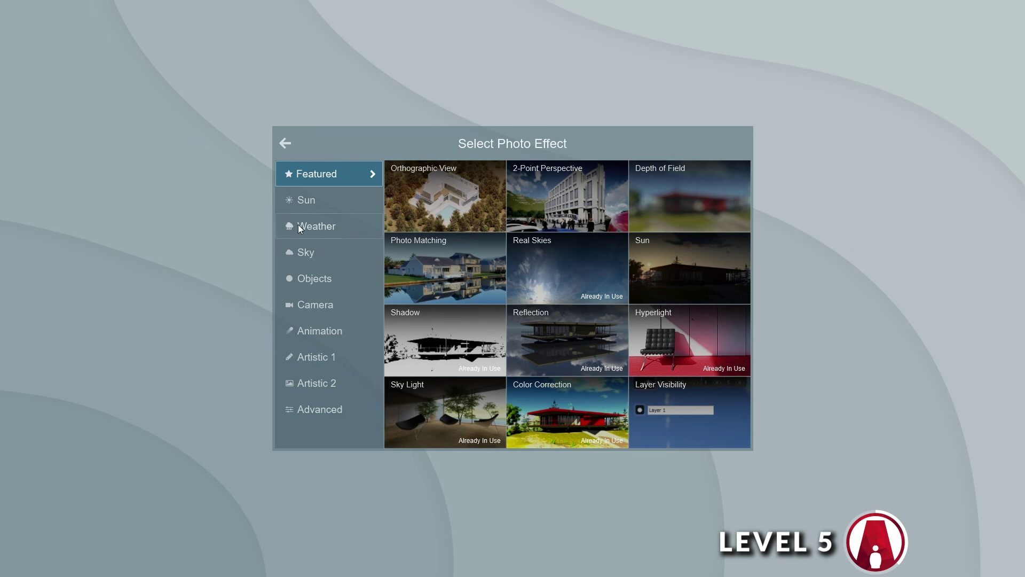
click(335, 227)
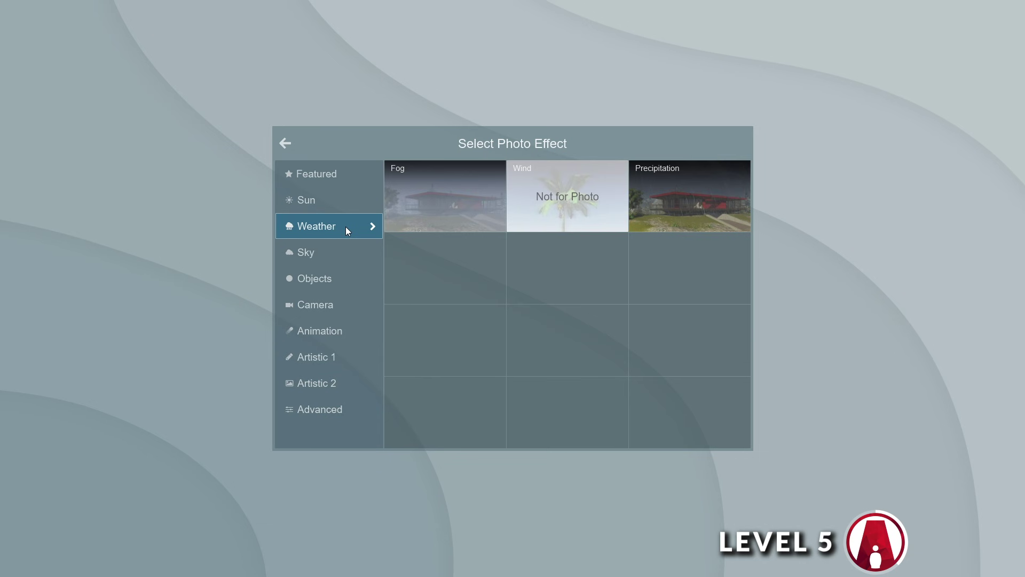
click(692, 195)
drag(14, 133, 121, 132)
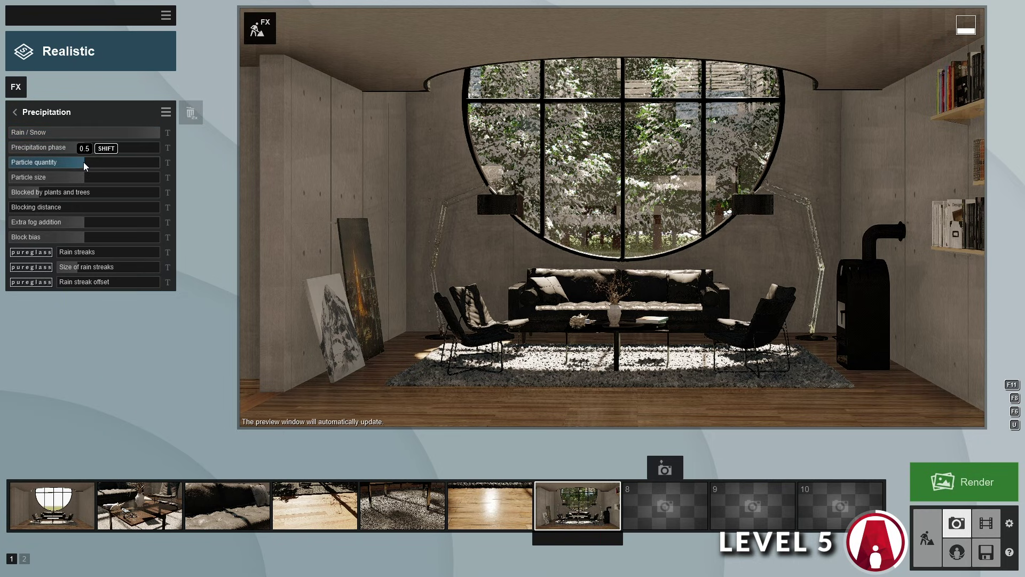
Raise the snowfall's particle quantity and extra fog addition to maximum and set blocking by plants and trees to zero.
drag(180, 159, 181, 159)
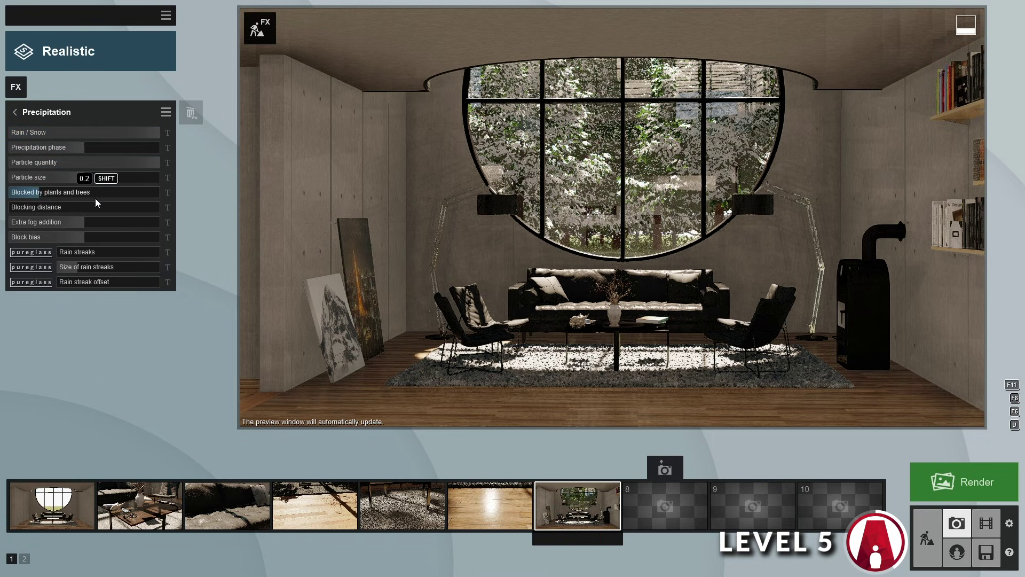
drag(26, 197, 6, 195)
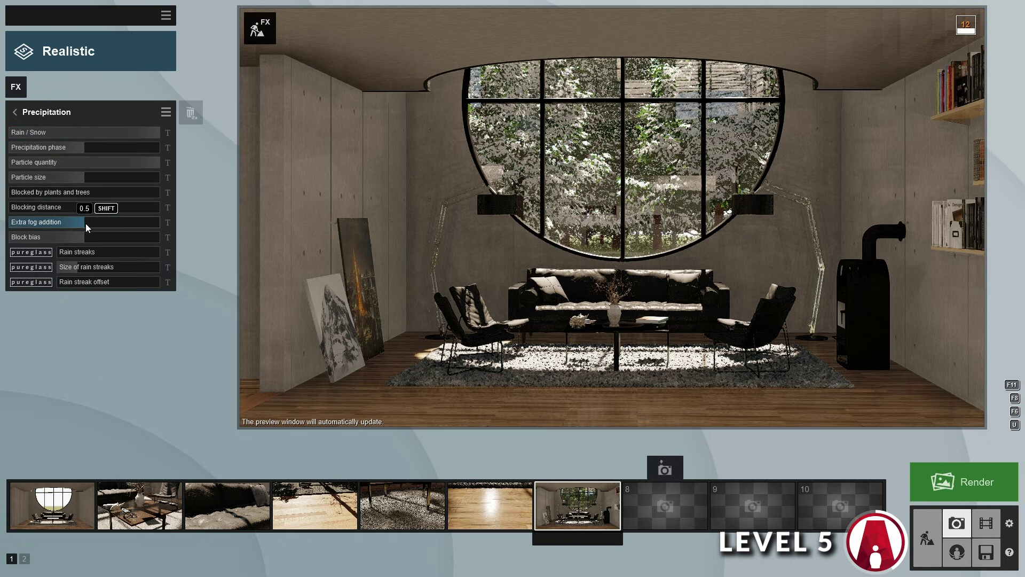
drag(85, 223, 171, 220)
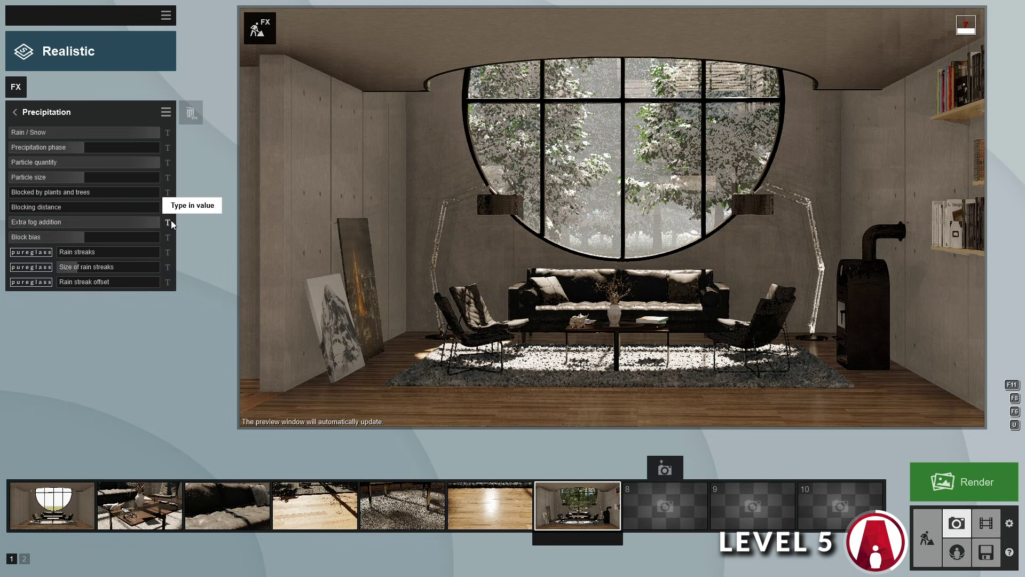
click(15, 112)
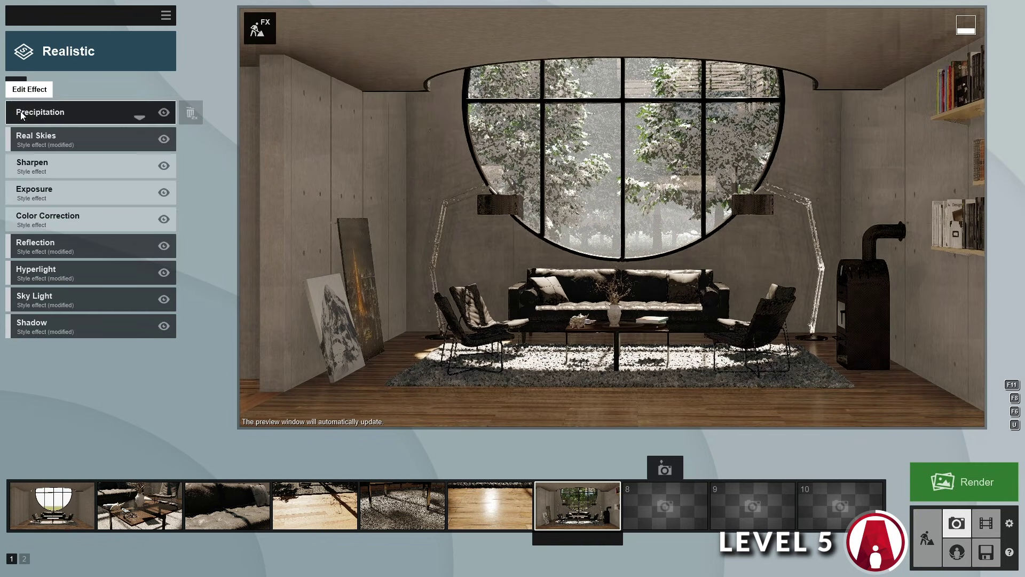
Raise the photo's exposure and add an Autumn Colors effect with an increased hue.
click(33, 193)
click(103, 133)
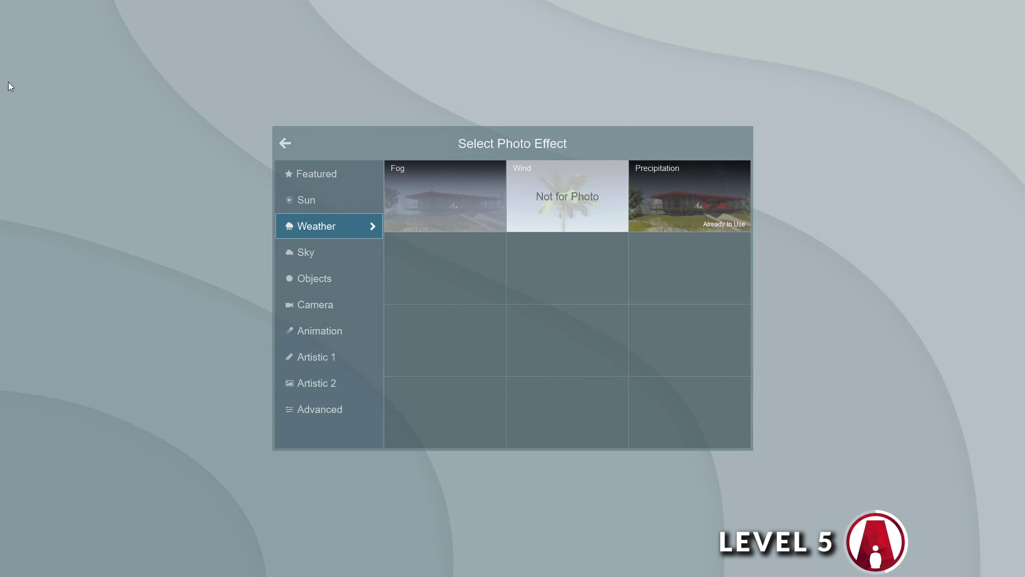
click(332, 280)
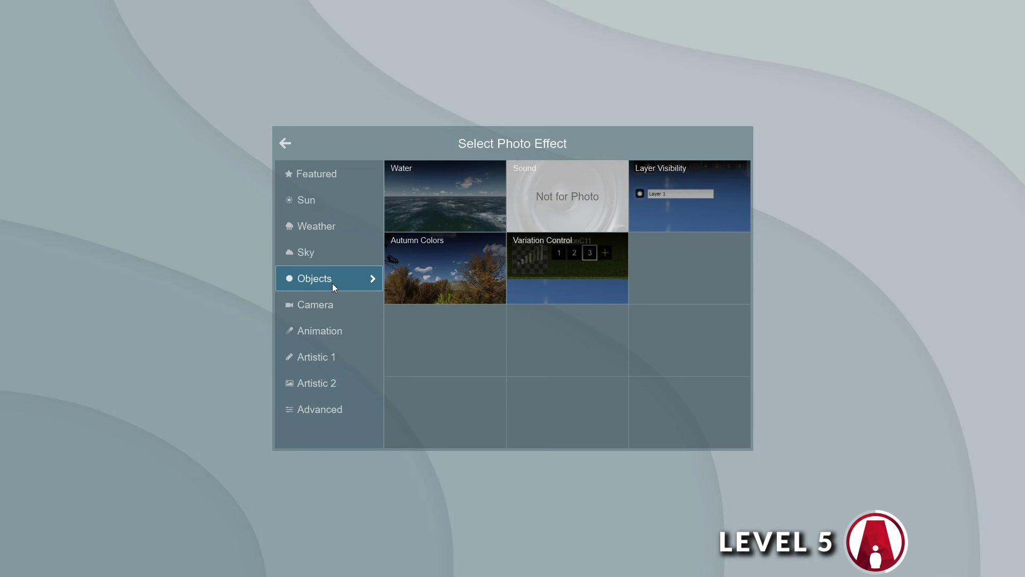
click(461, 268)
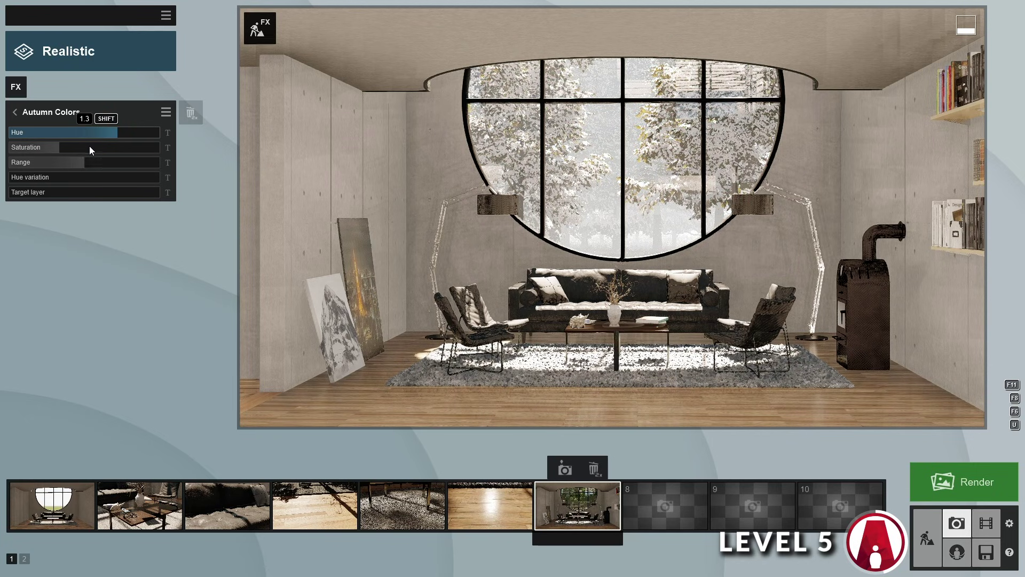
drag(113, 136, 124, 135)
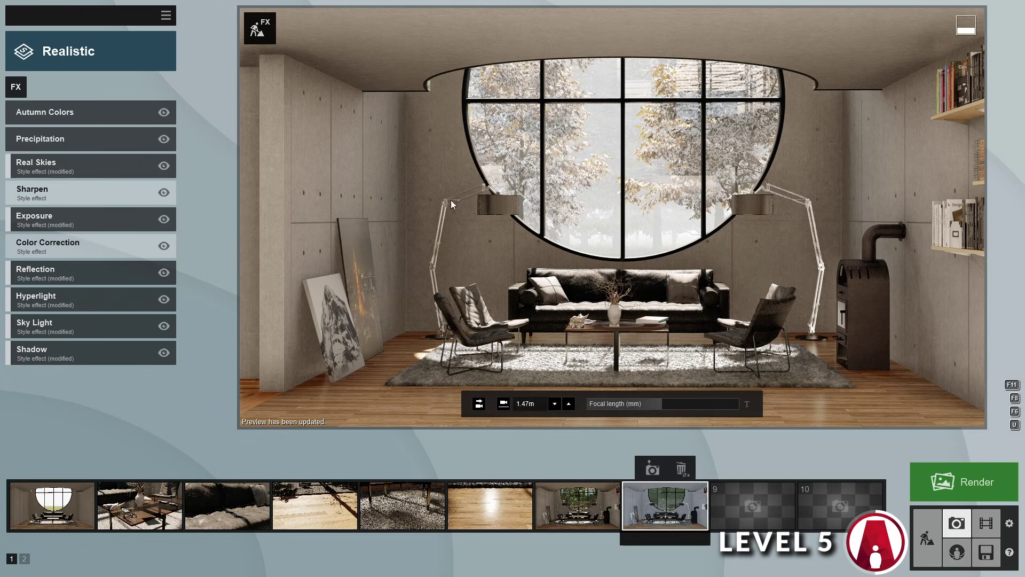
Change the new photo's precipitation from snow to rain and lower its extra fog addition to minimum.
click(47, 139)
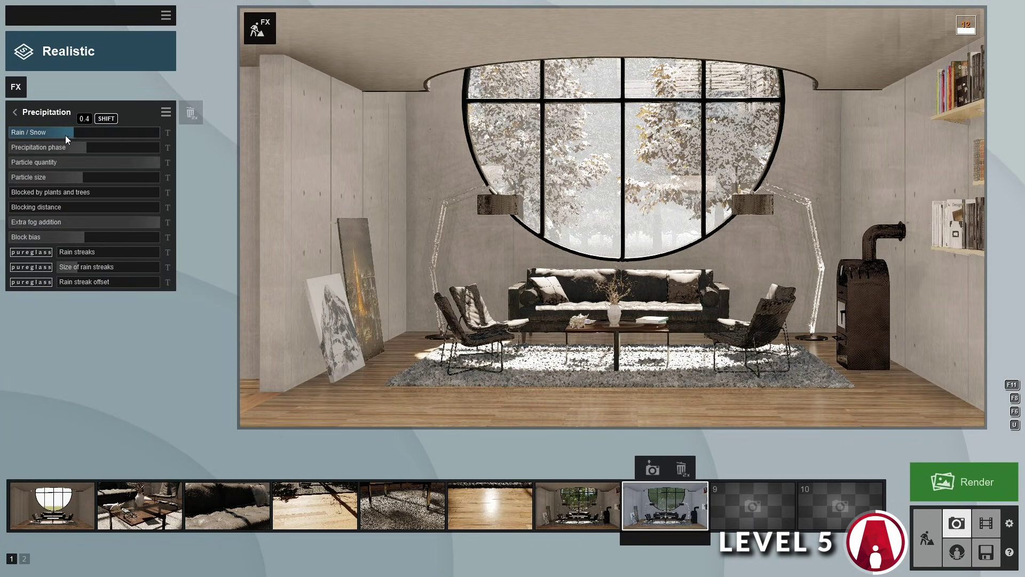
drag(66, 135, 31, 135)
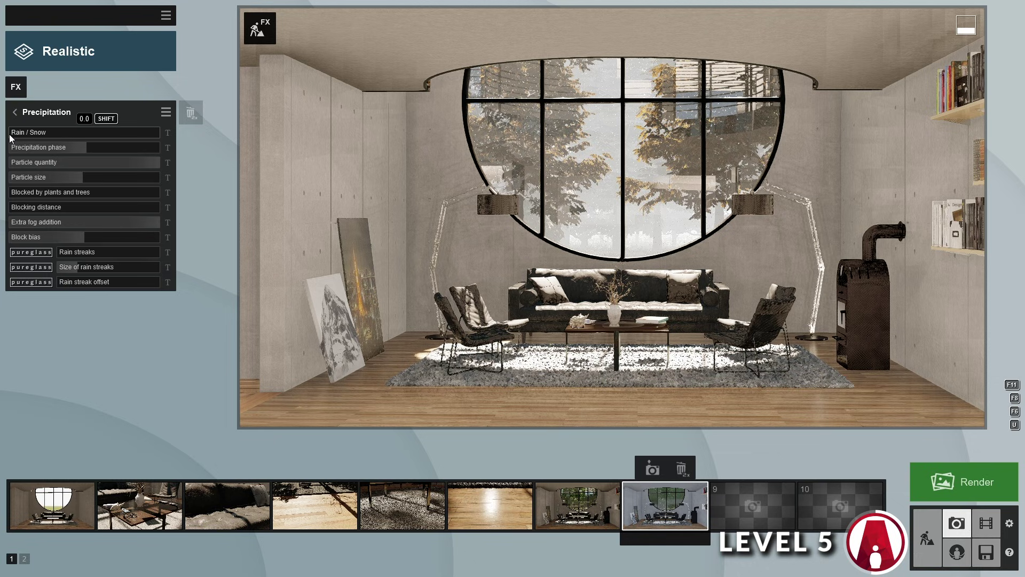
right_drag(534, 187, 623, 184)
key(w)
drag(75, 133, 160, 137)
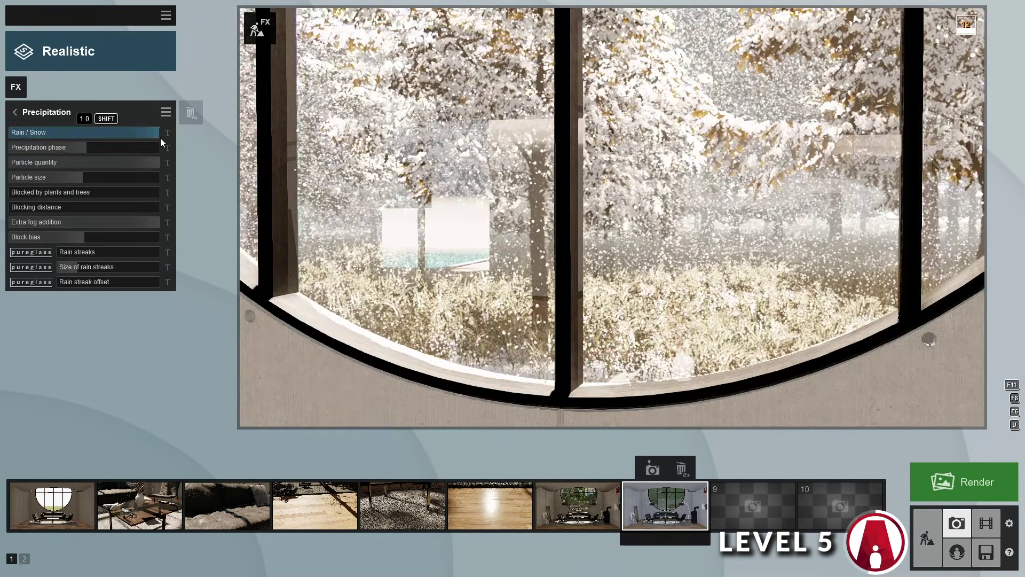
drag(45, 143, 11, 135)
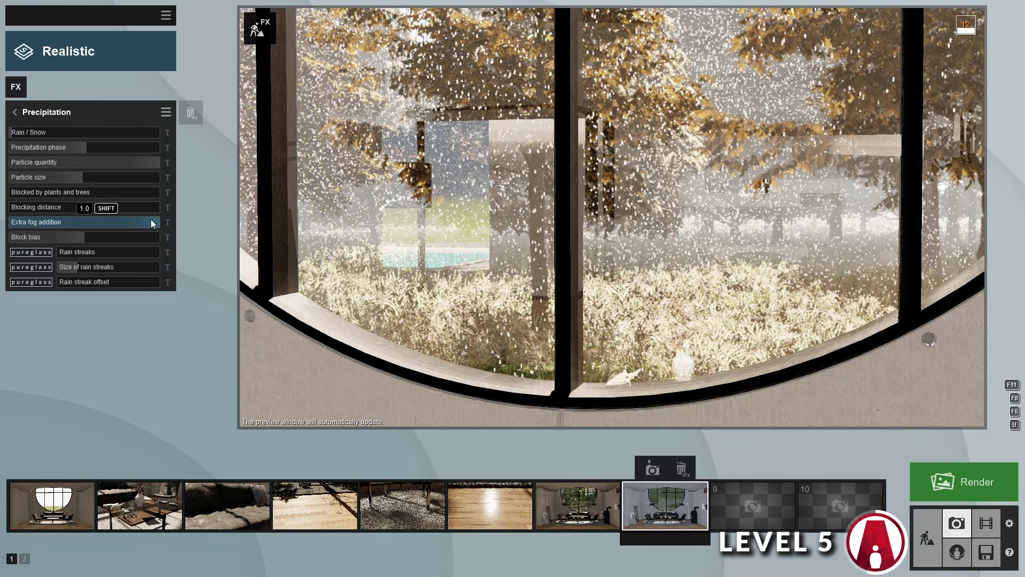
drag(152, 223, 65, 225)
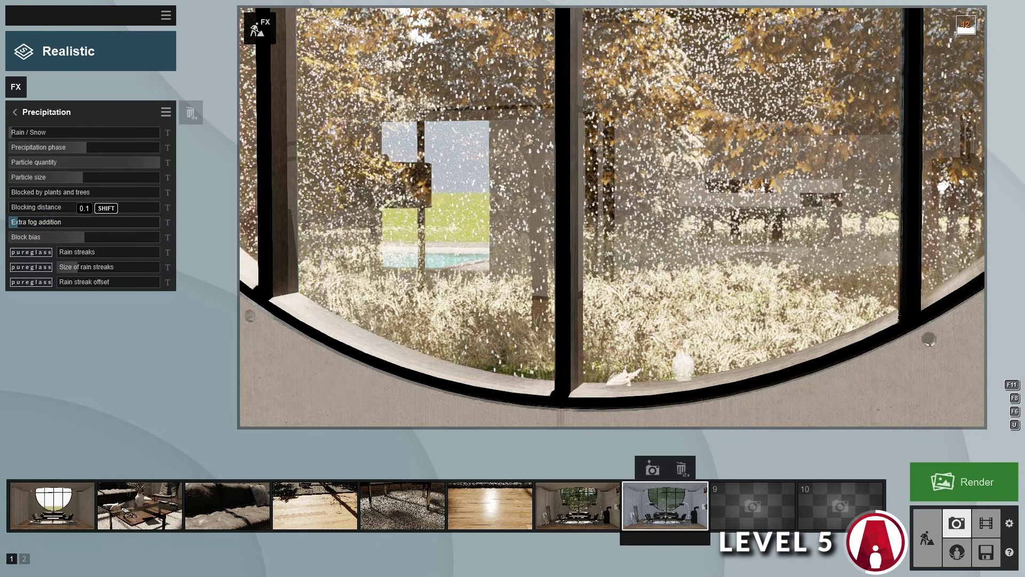
Fine-tune the rain among the trees outside, keeping particle quantity at 1.0 and adjusting the precipitation phase and particle size.
key(w)
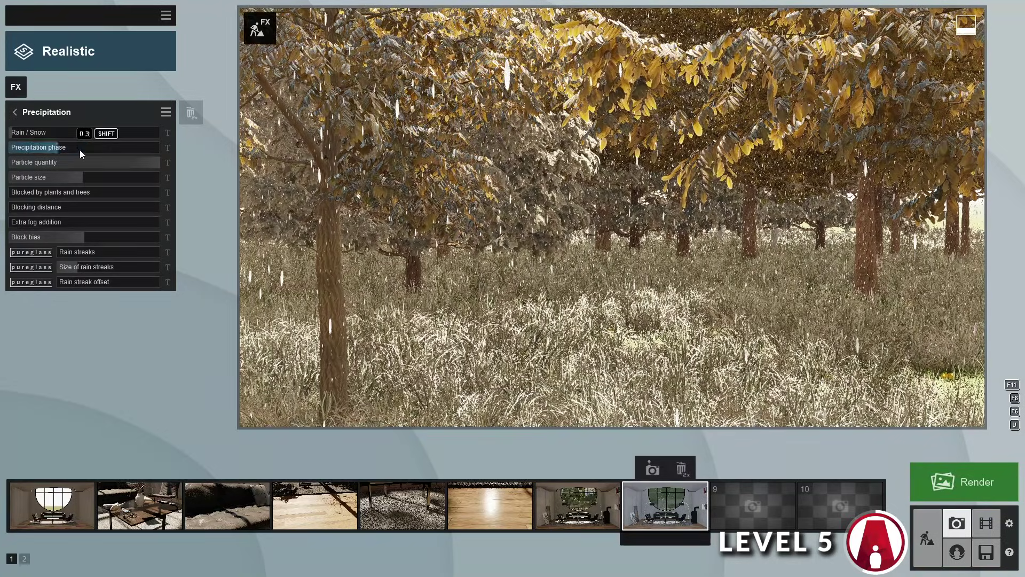
drag(123, 164, 62, 169)
drag(126, 167, 161, 163)
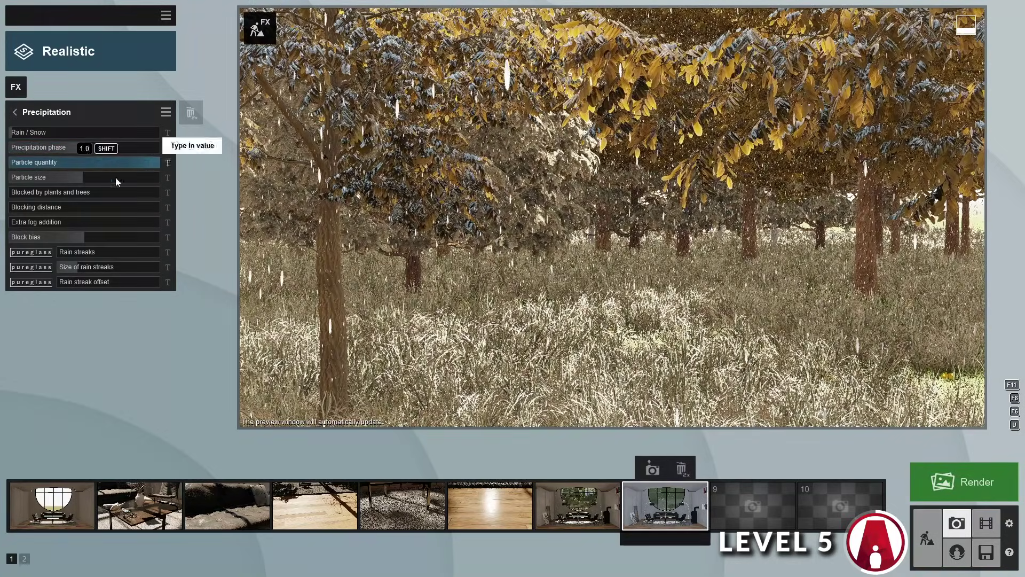
drag(73, 182, 89, 189)
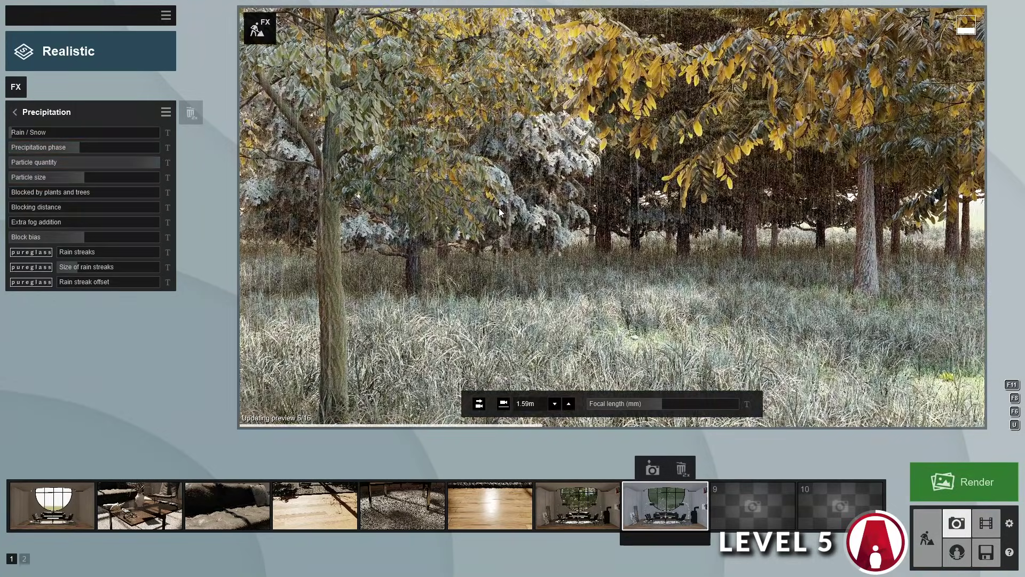
click(16, 112)
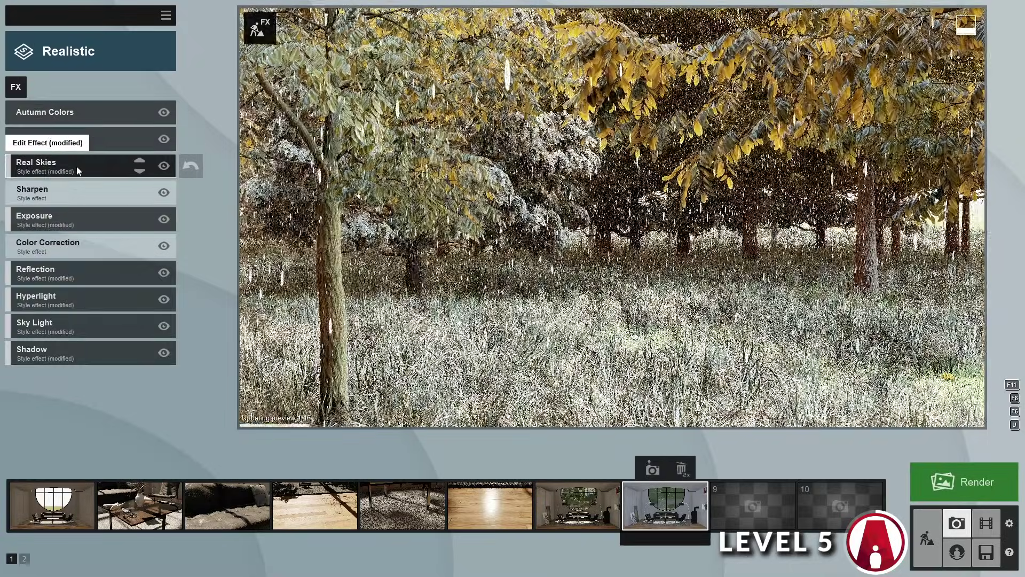
Choose a different sky image for the Real Skies effect.
click(74, 165)
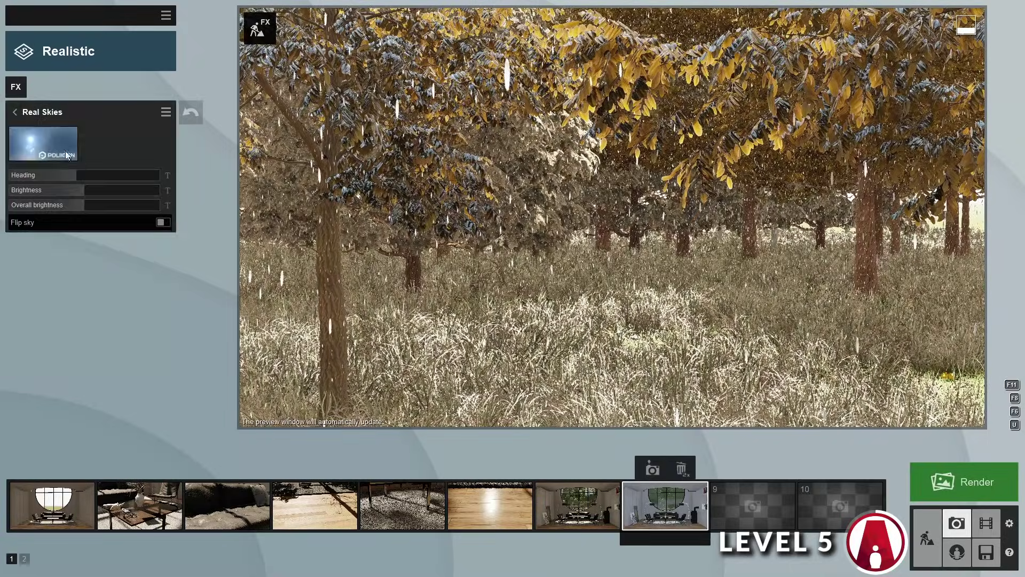
click(61, 148)
click(514, 114)
click(527, 314)
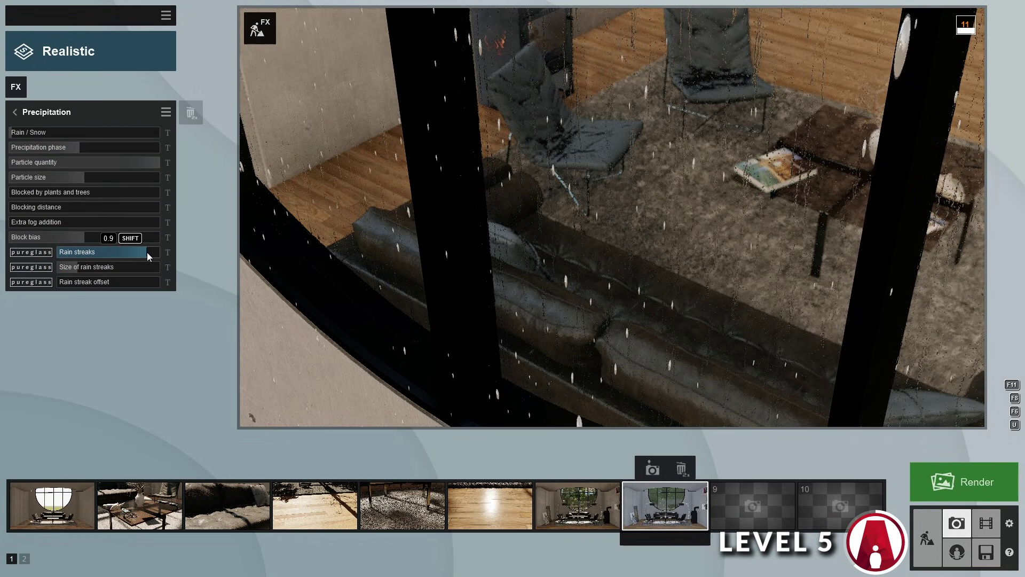
Set the rain streaks on the window glass to 1.0 and compare them with the minimum setting.
mouse_move(147, 252)
mouse_down()
mouse_move(135, 253)
mouse_move(166, 253)
mouse_up()
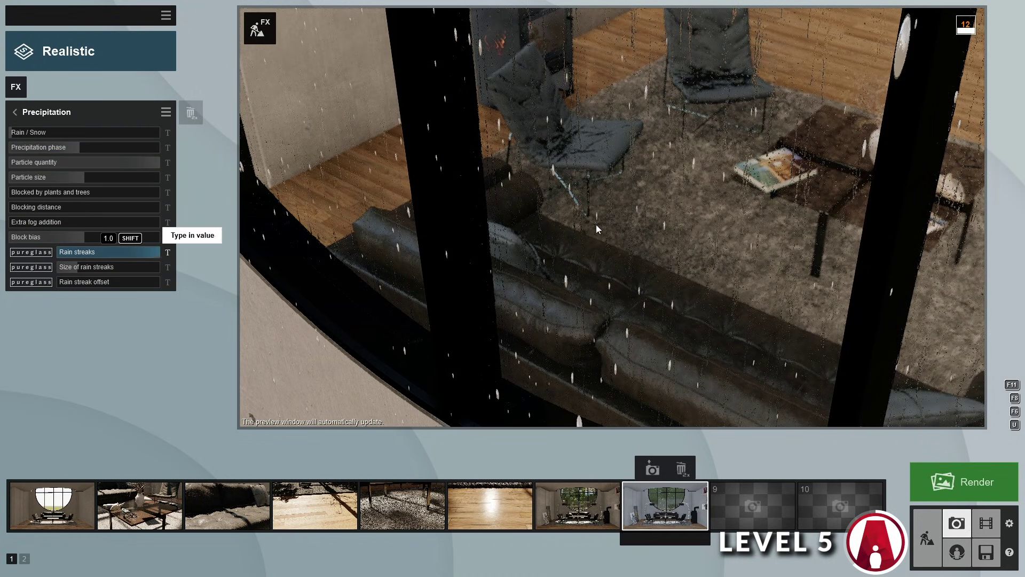
key(w)
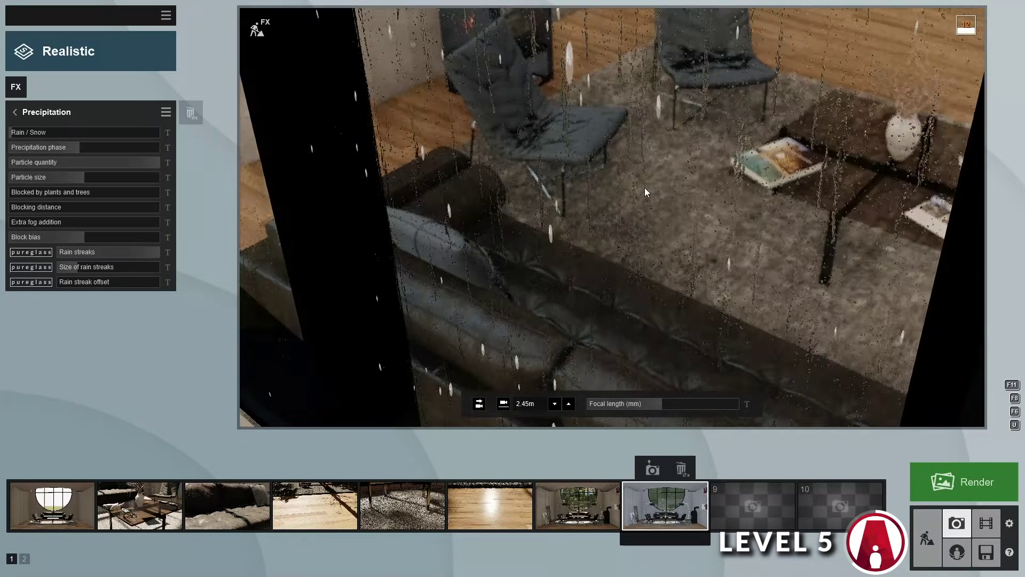
drag(158, 255, 8, 265)
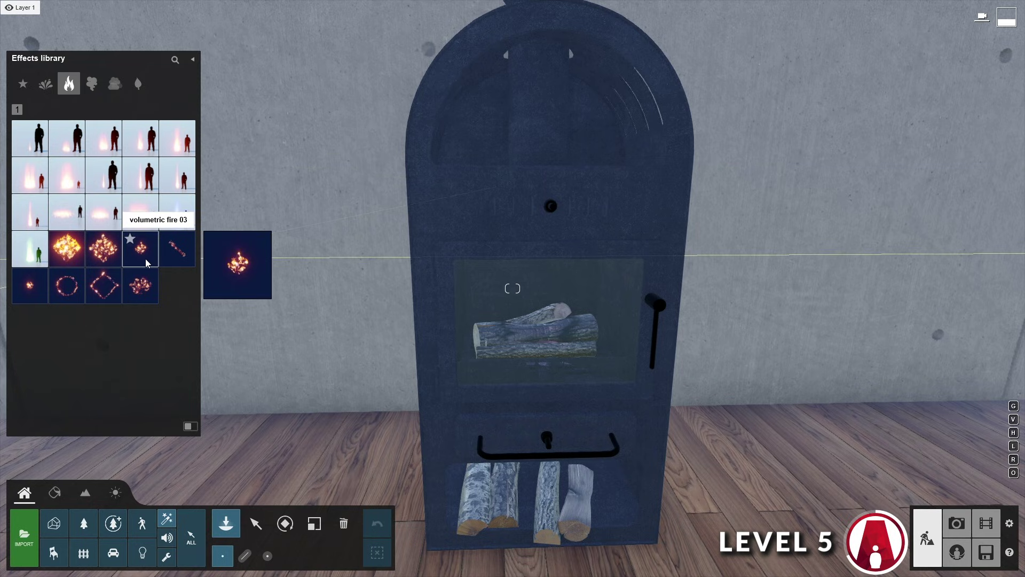
Place volumetric fire 05 in the wood stove and move it horizontally back onto the logs.
click(48, 295)
click(539, 351)
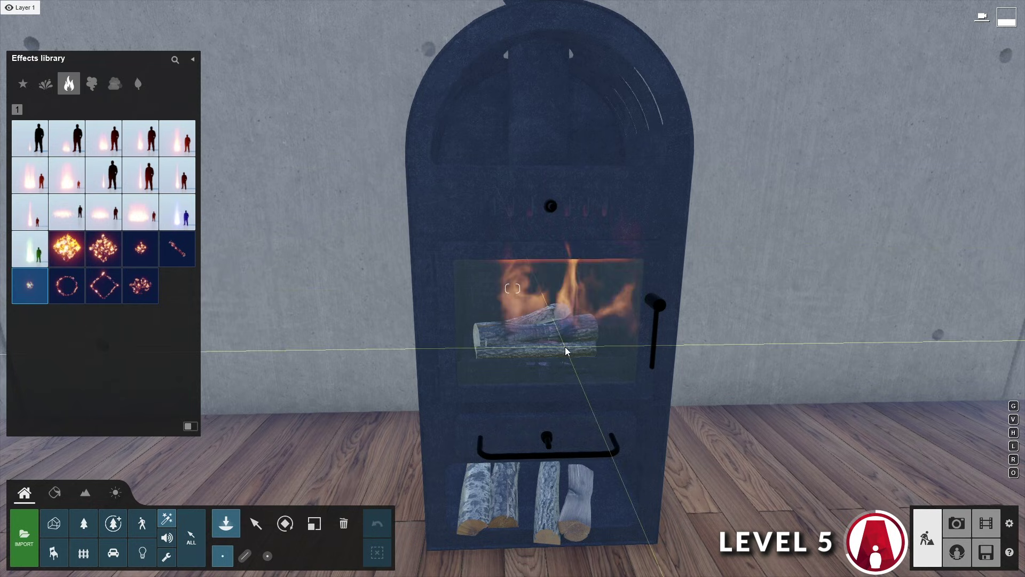
click(256, 525)
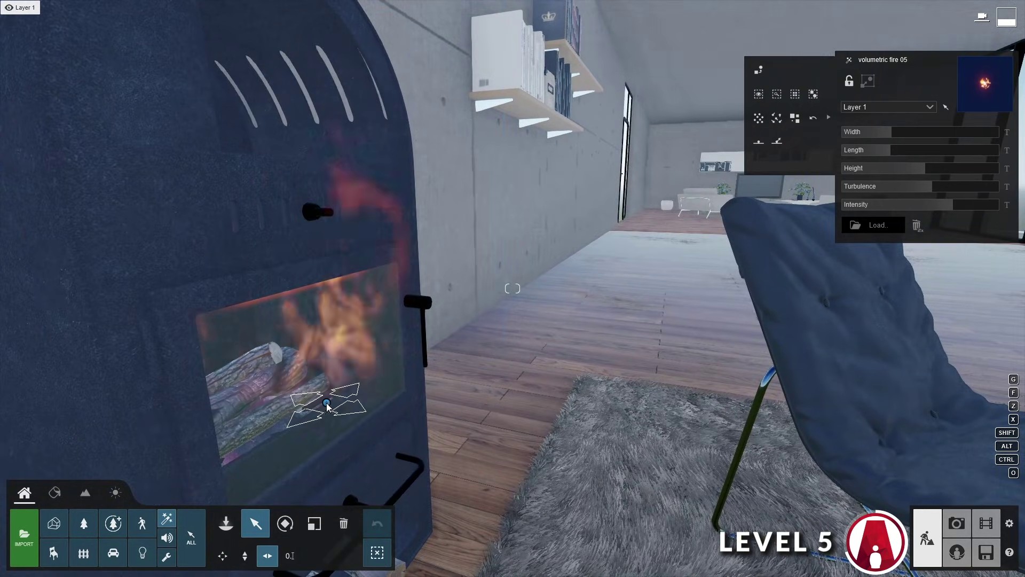
drag(327, 407, 278, 412)
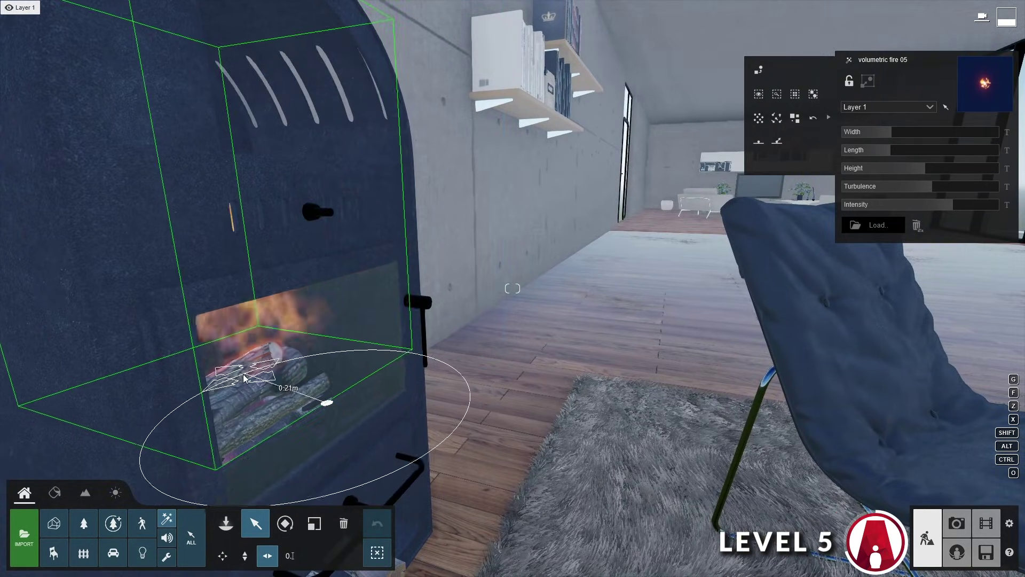
Adjust the fire's vertical position in the wood stove so the flames rise from the logs.
right_drag(327, 405, 208, 407)
key(e)
right_drag(425, 325, 429, 281)
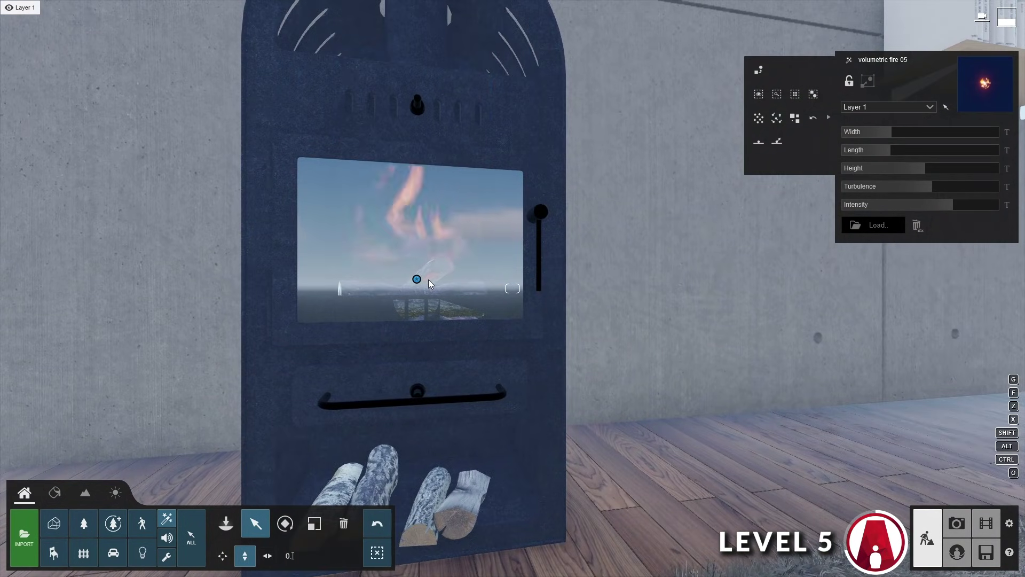
key(q)
right_drag(438, 317, 537, 333)
key(a)
key(w)
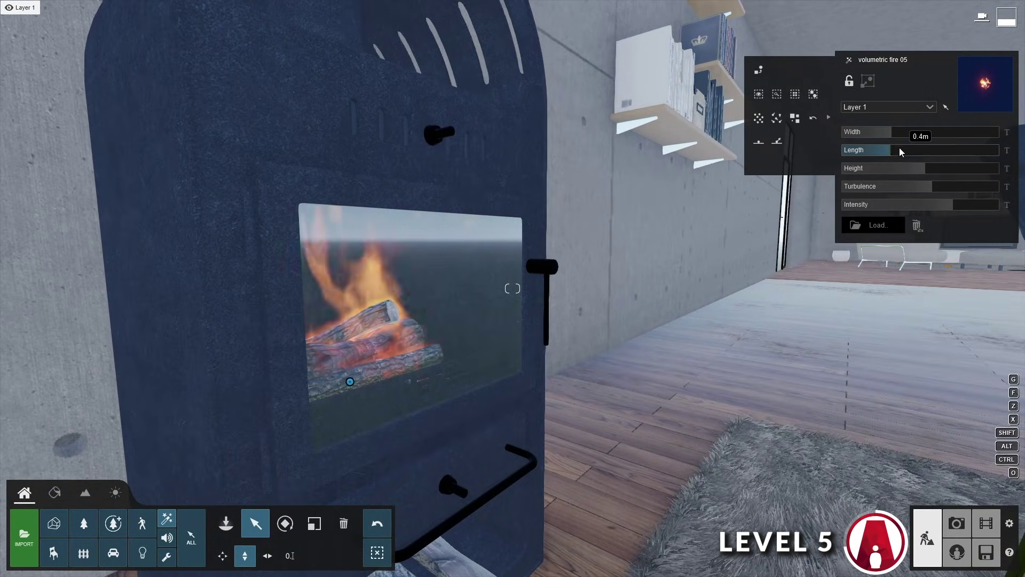
Adjust the fire's width, length and height to fit the stove opening and reduce its turbulence to about 0.1.
mouse_move(890, 139)
mouse_down()
mouse_move(931, 136)
mouse_move(889, 139)
mouse_move(975, 155)
mouse_move(887, 155)
mouse_up()
key(d)
right_drag(694, 213, 598, 219)
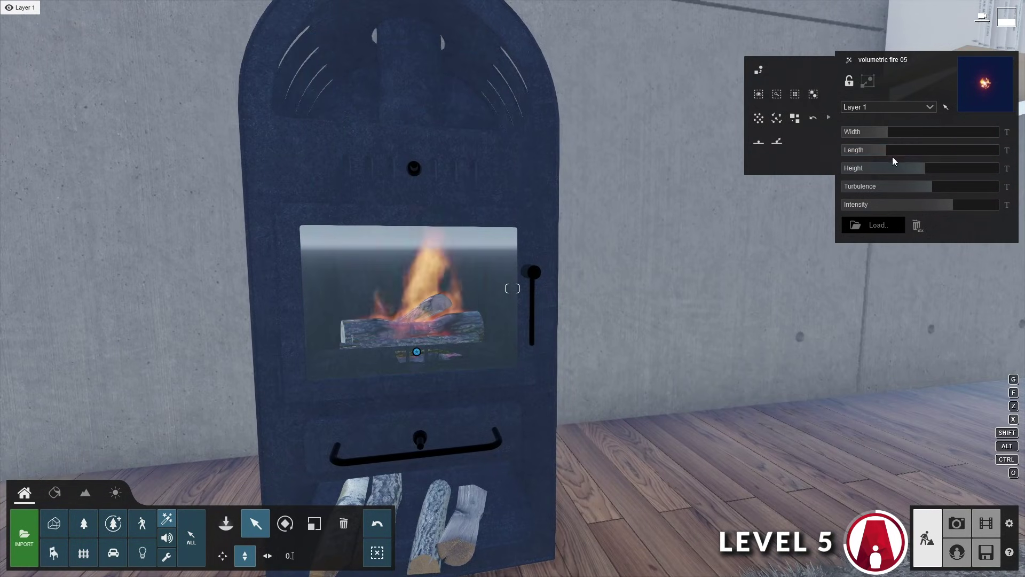
drag(922, 178, 915, 172)
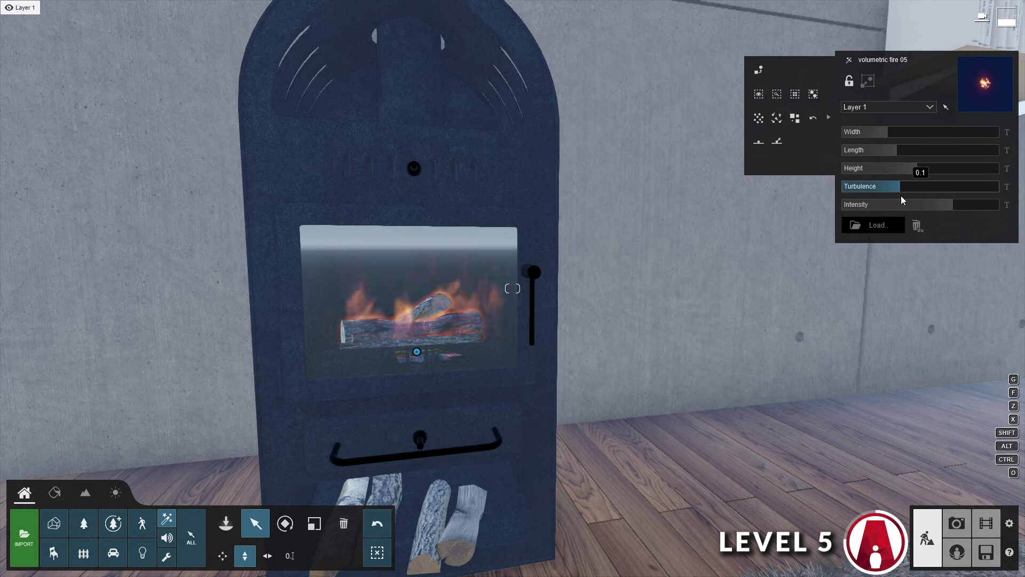
mouse_move(901, 202)
mouse_down()
mouse_move(927, 202)
mouse_move(899, 208)
mouse_up()
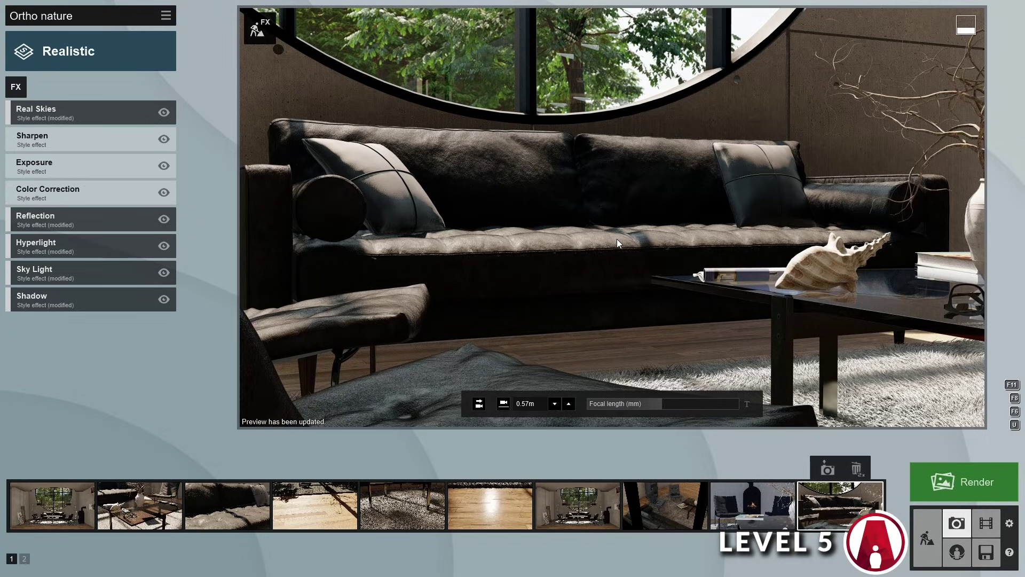
Add a Depth of Field effect to the sofa close-up and adjust its amount and focus distance.
click(16, 86)
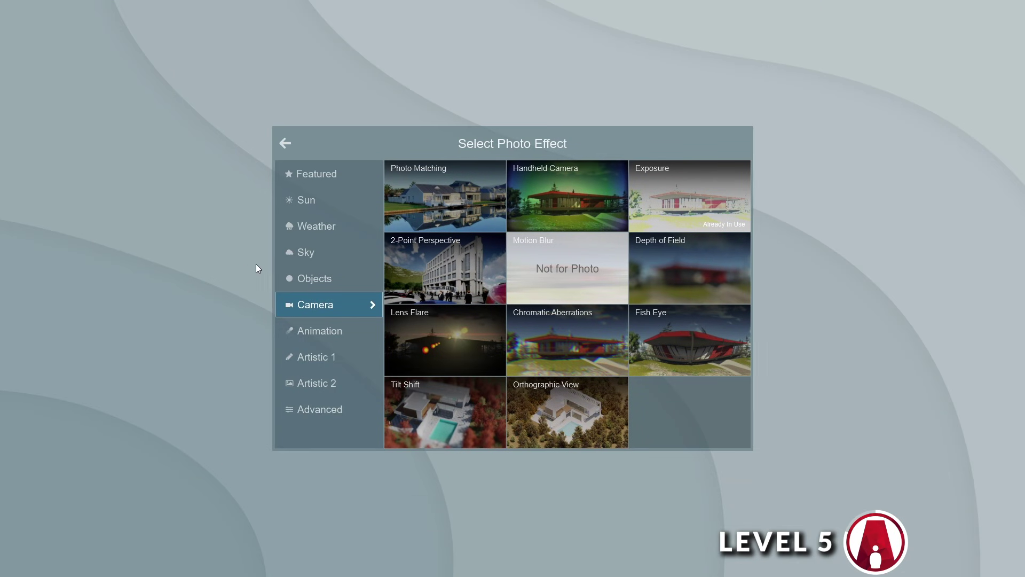
click(686, 275)
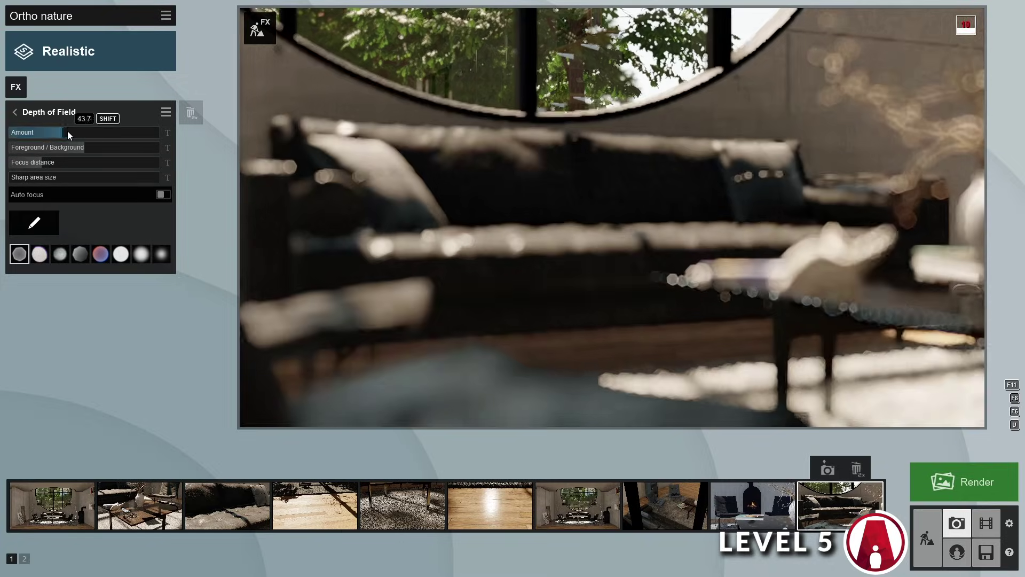
drag(60, 133, 59, 132)
drag(42, 162, 36, 135)
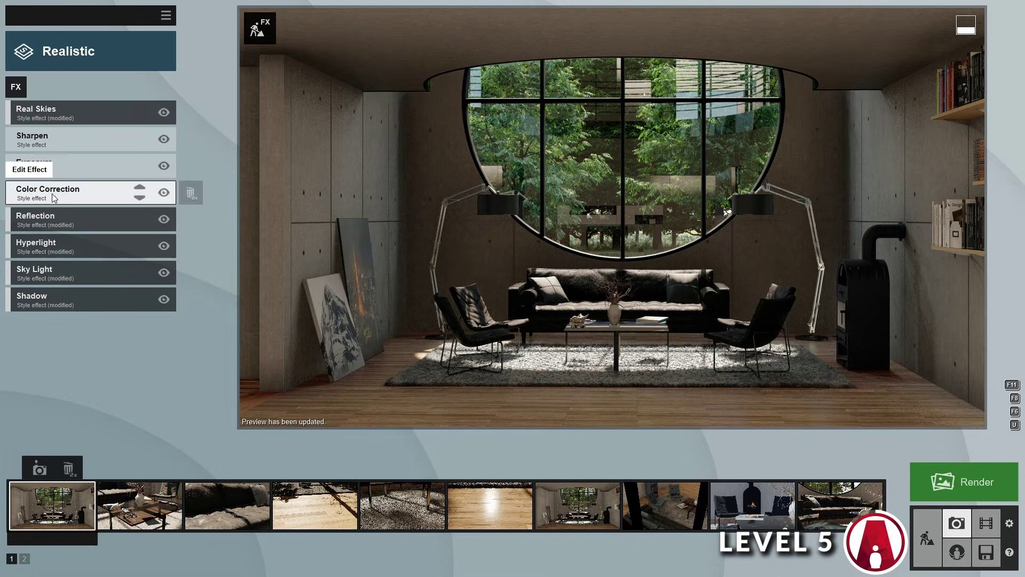
Increase the brightness in the Color Correction effect of the full living room view.
click(54, 198)
drag(116, 177, 123, 178)
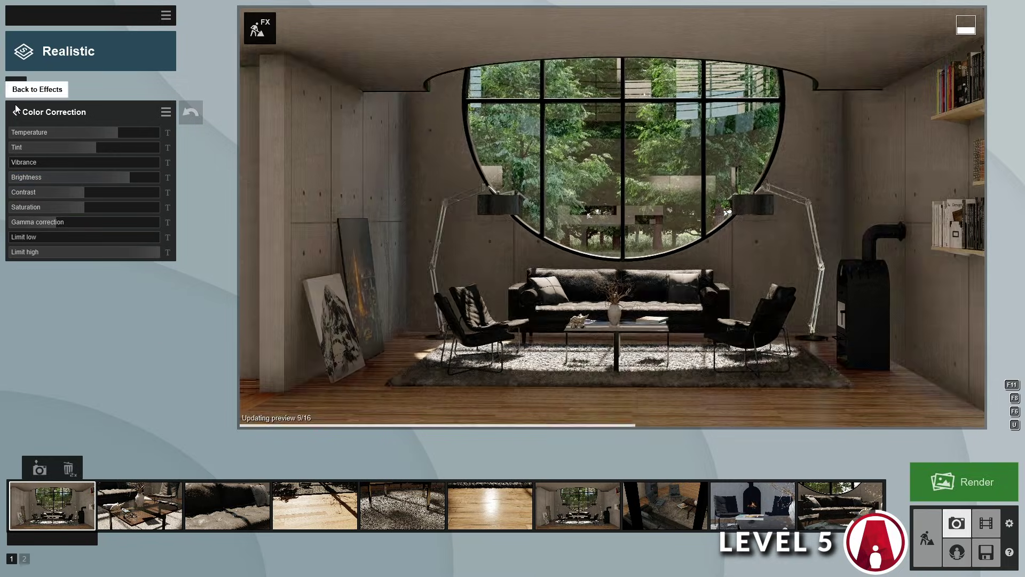
click(15, 110)
Add an Analog Color Lab effect to the living room view with style 1.1 and lower its amount.
click(16, 81)
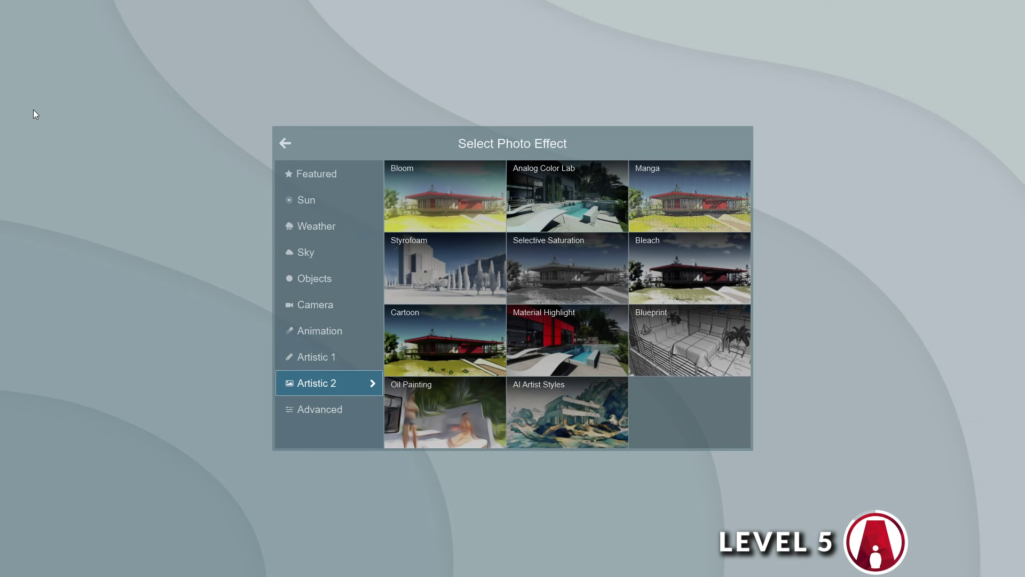
click(559, 184)
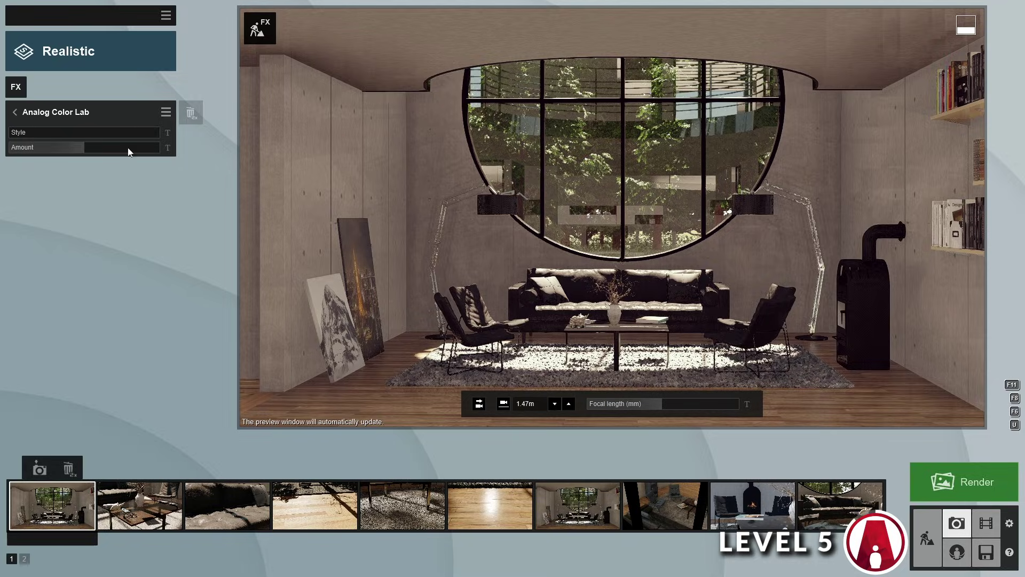
drag(43, 132, 90, 136)
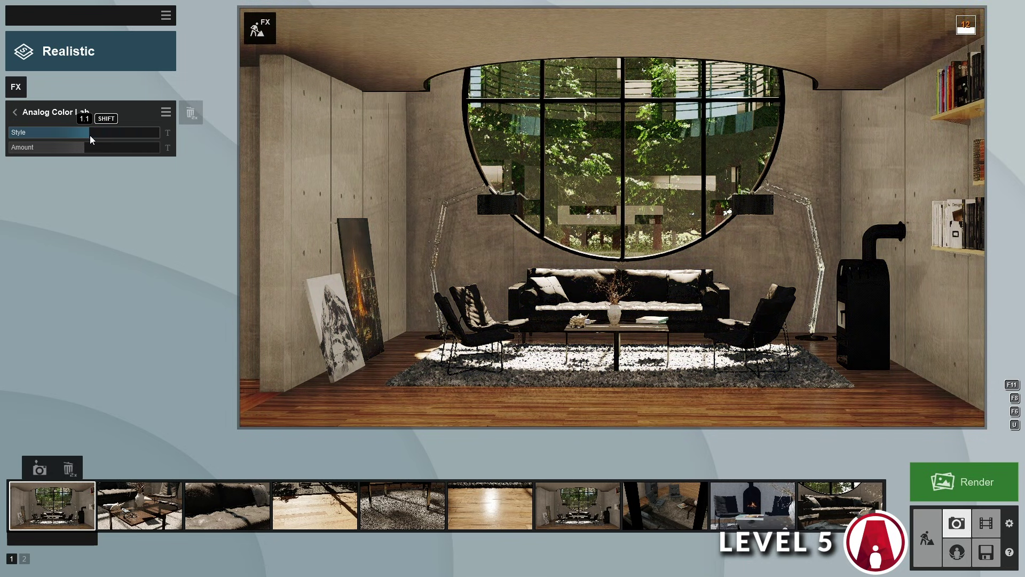
click(66, 150)
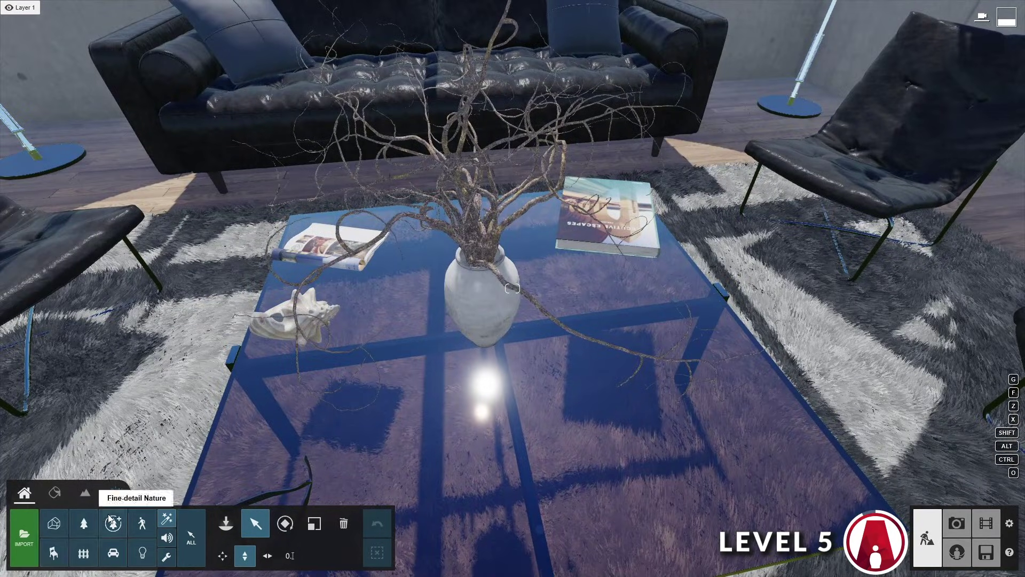
Search the indoor library for "vase" and pick Vase 017 for placement.
click(53, 553)
click(175, 60)
text(vase)
click(67, 246)
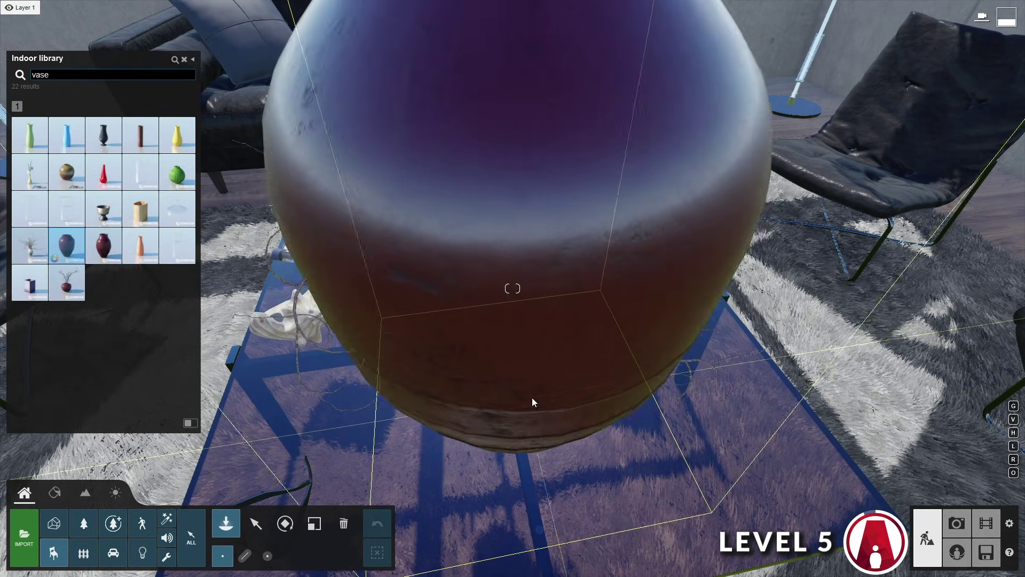
Place the vase, scaled down, on the coffee table beside the branch vase and recolor it white.
key(s)
right_drag(534, 396, 482, 384)
key(l)
key(s)
key(w)
key(l)
click(482, 402)
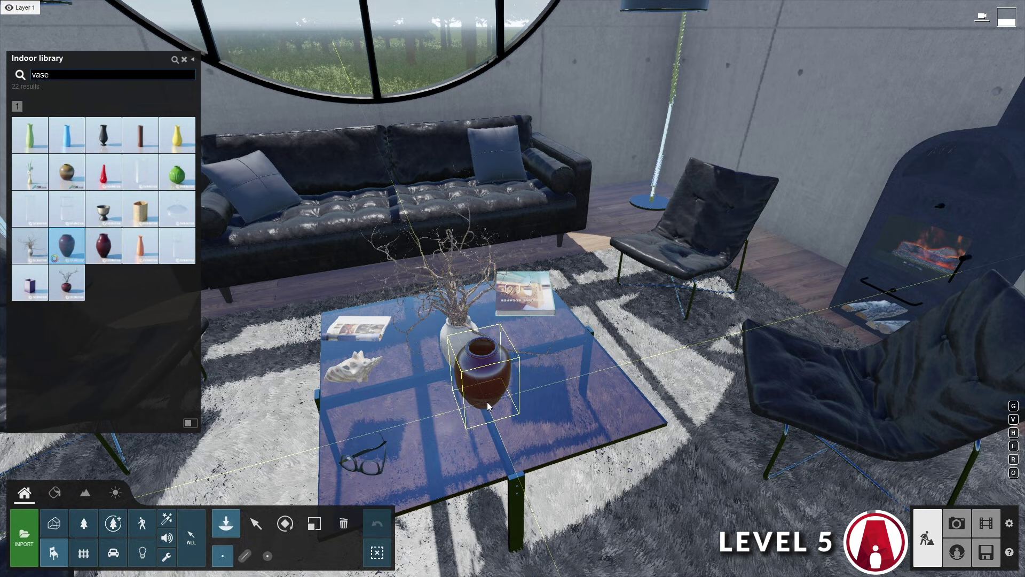
click(256, 524)
click(910, 134)
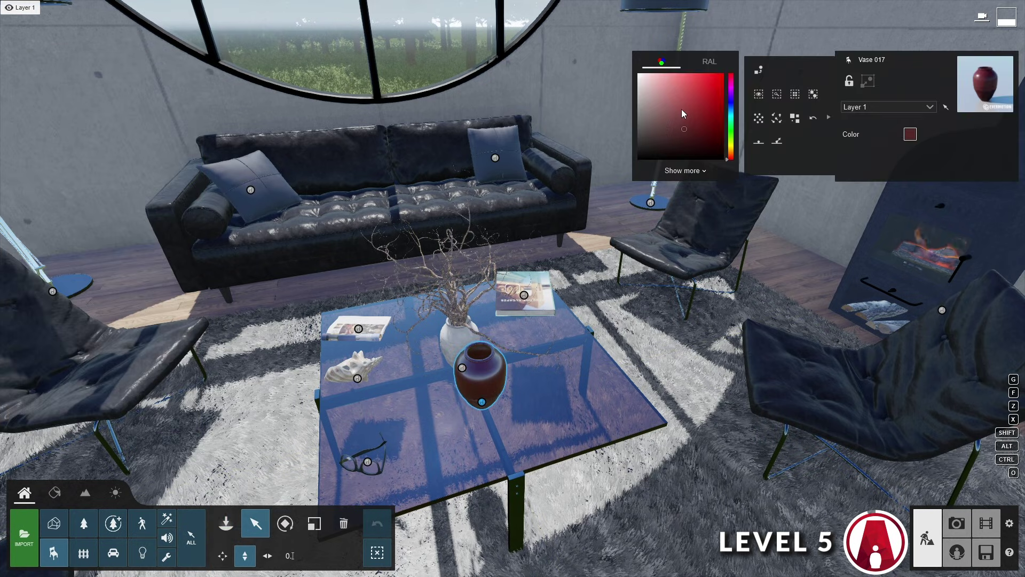
Place Button Fern 003 from the fine-detail nature library in the mouth of the new vase.
click(112, 524)
click(68, 83)
click(62, 150)
key(s)
right_drag(459, 320, 477, 291)
key(w)
click(477, 291)
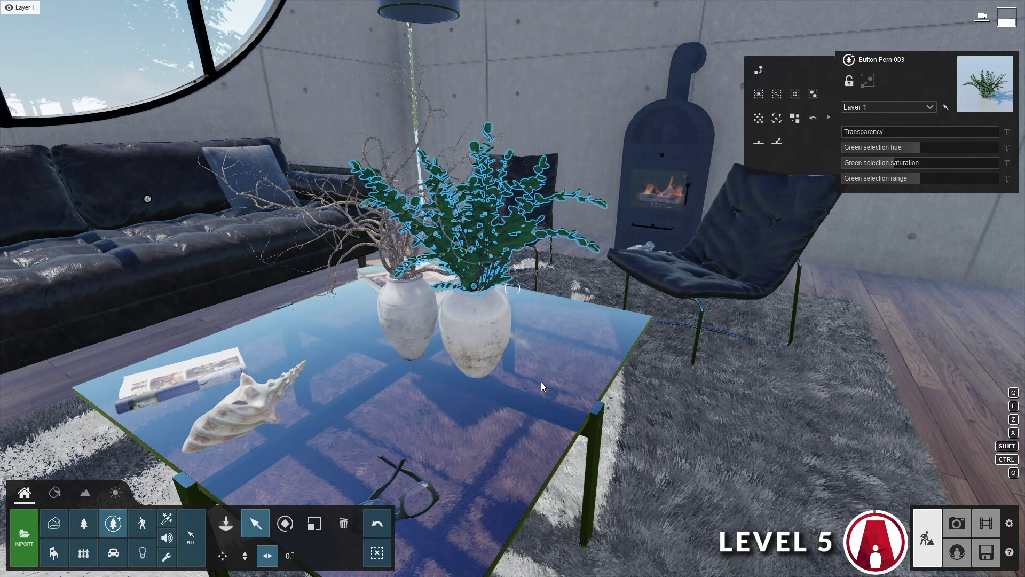
Move the fern and its vase together to the branch vase's spot on the coffee table, replacing the old arrangement.
ctrl+click(483, 348)
drag(477, 371, 412, 355)
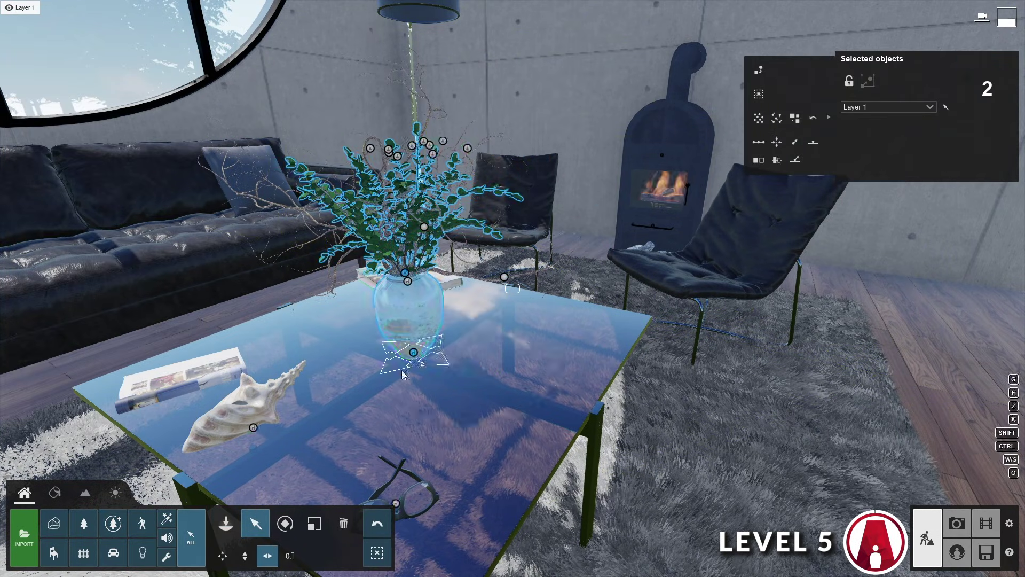
key(Delete)
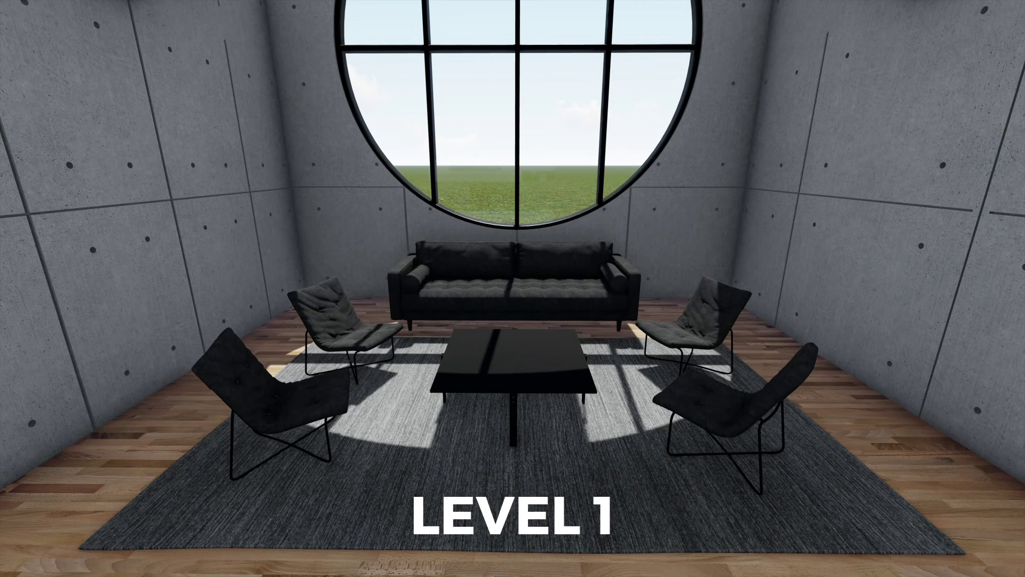